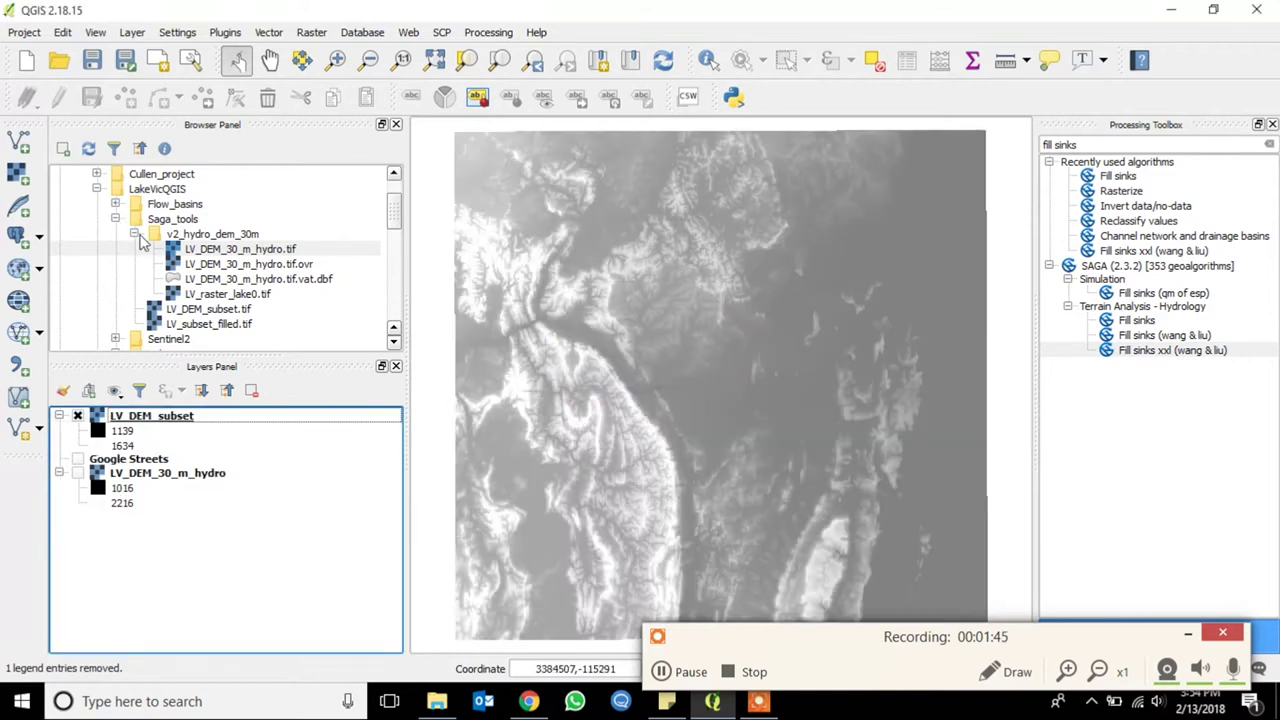
- Add LV_subset_filled.tif from the Saga_tools folder above LV_DEM_subset in the layer list, and hide the LV_DEM_subset layer
left_click(224, 330)
left_click_drag(224, 340, 136, 450)
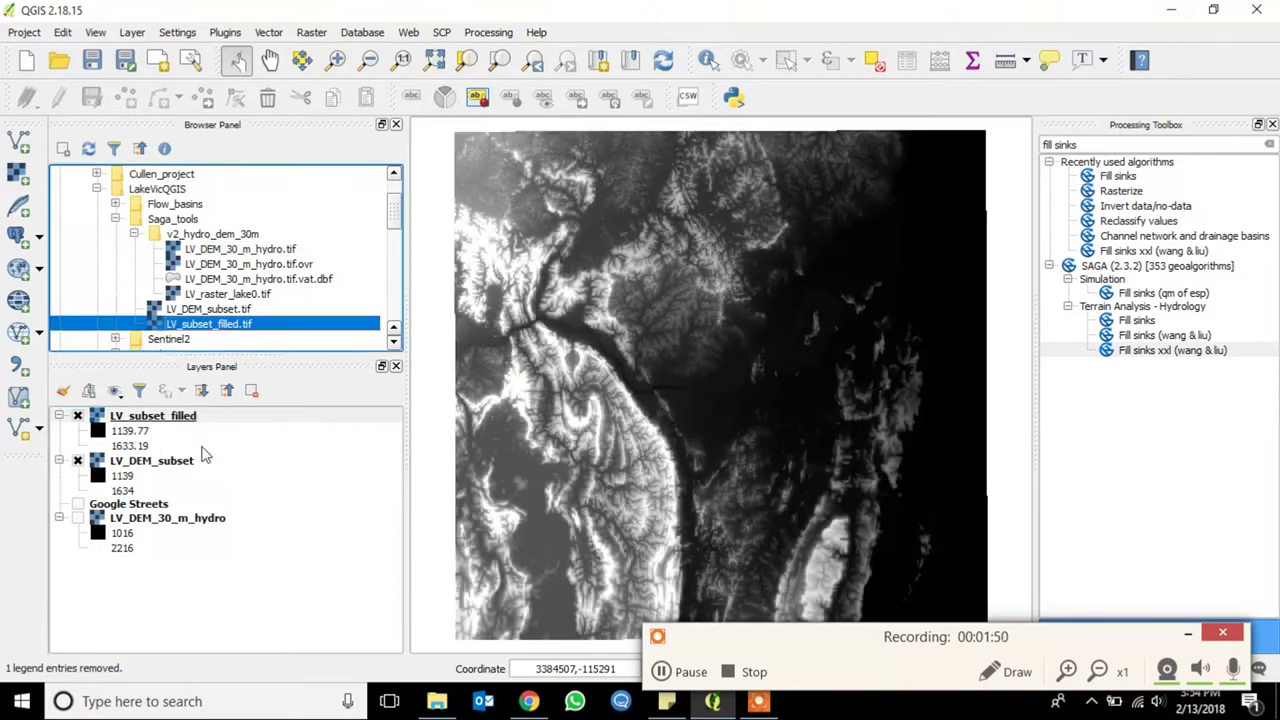
left_click(77, 462)
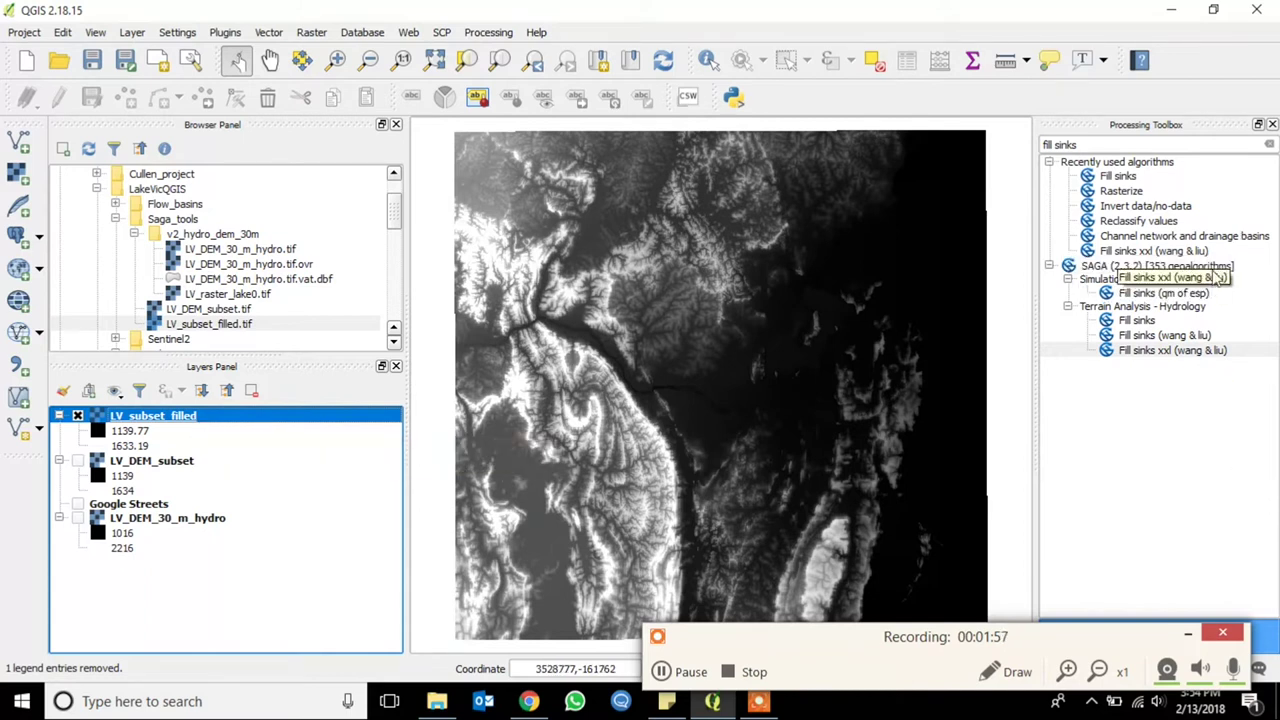
- Find the Channel network and drainage basins tool by searching "channel", and open it with LV_subset_filled as the elevation input
triple_click(1167, 148)
key("BackSpace")
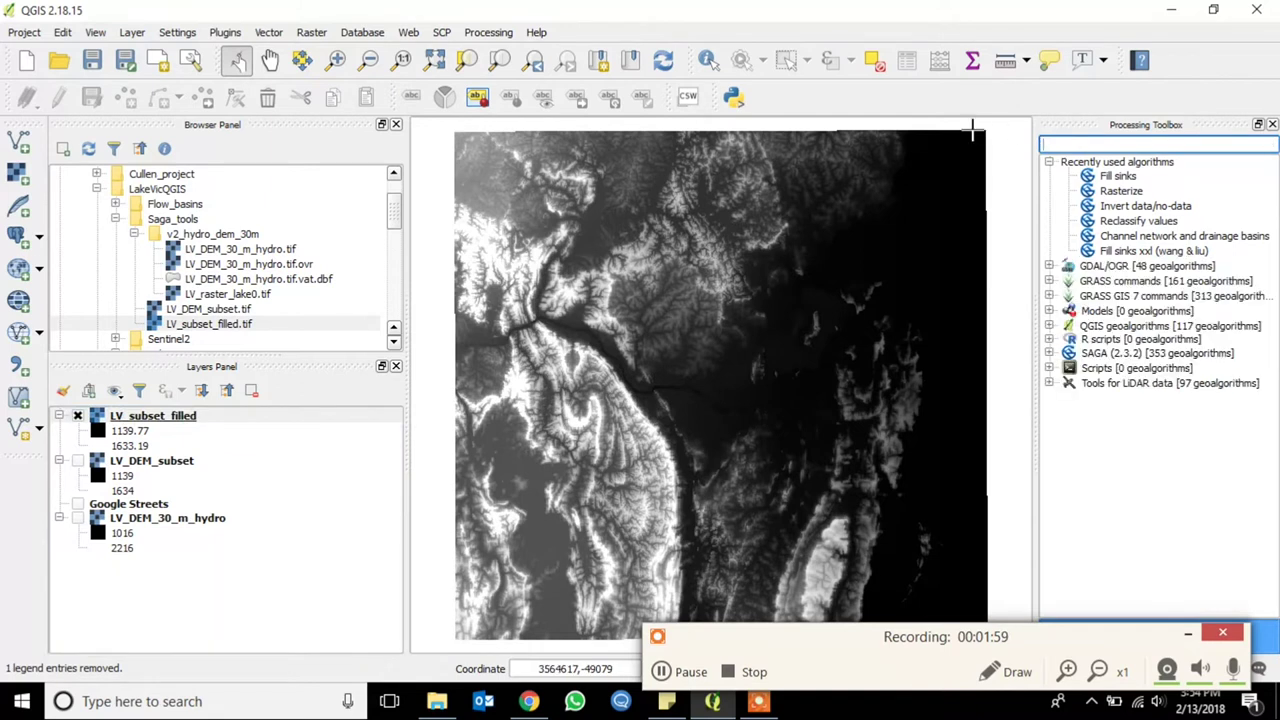
type("channel")
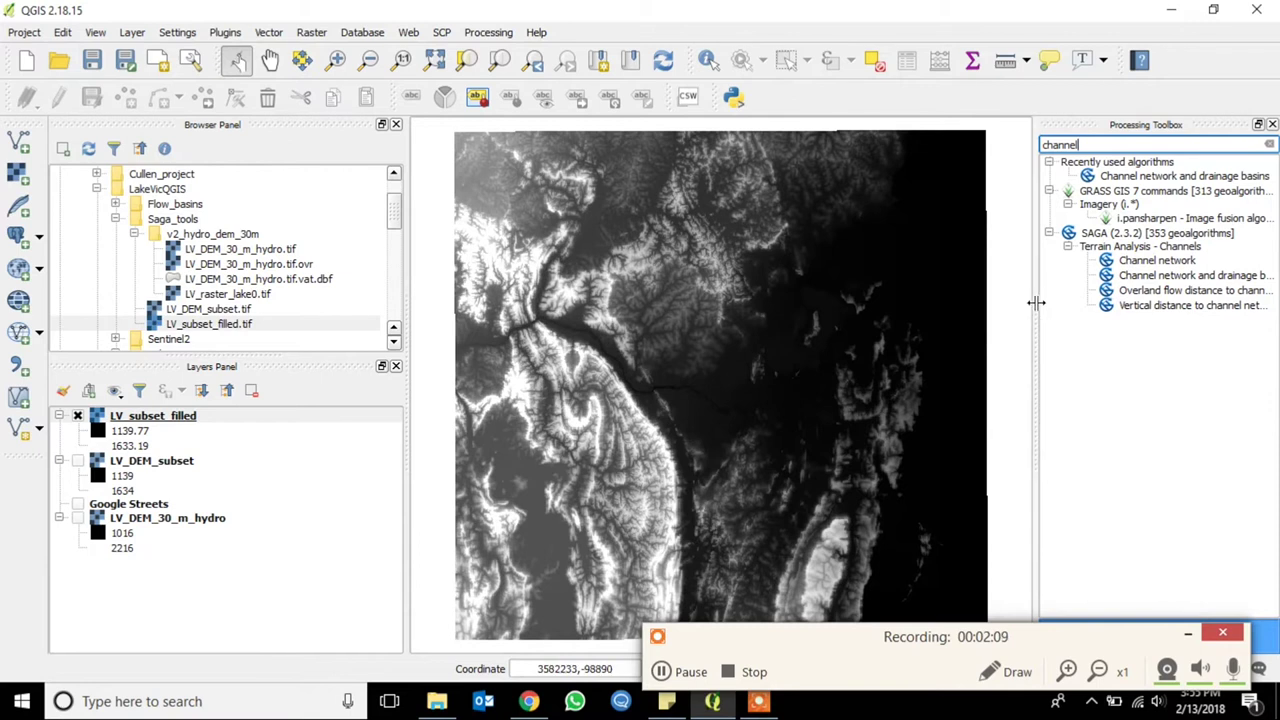
left_click_drag(1036, 302, 934, 298)
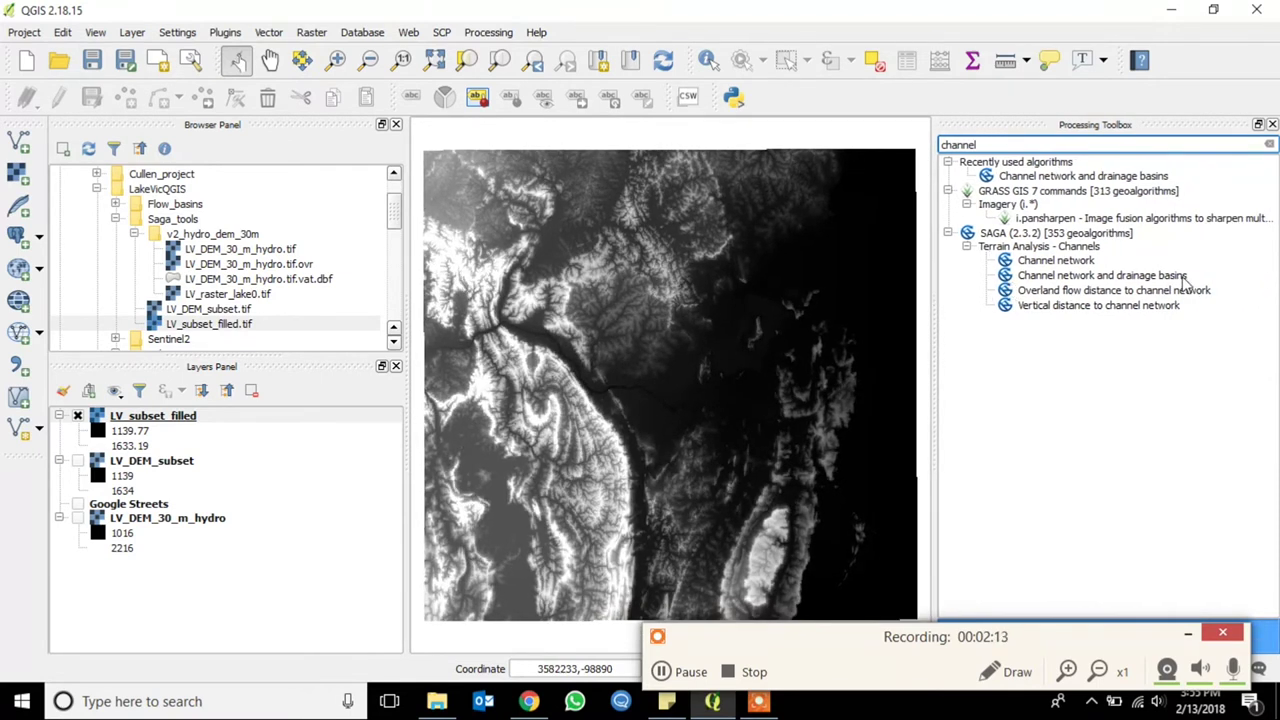
double_click(1029, 278)
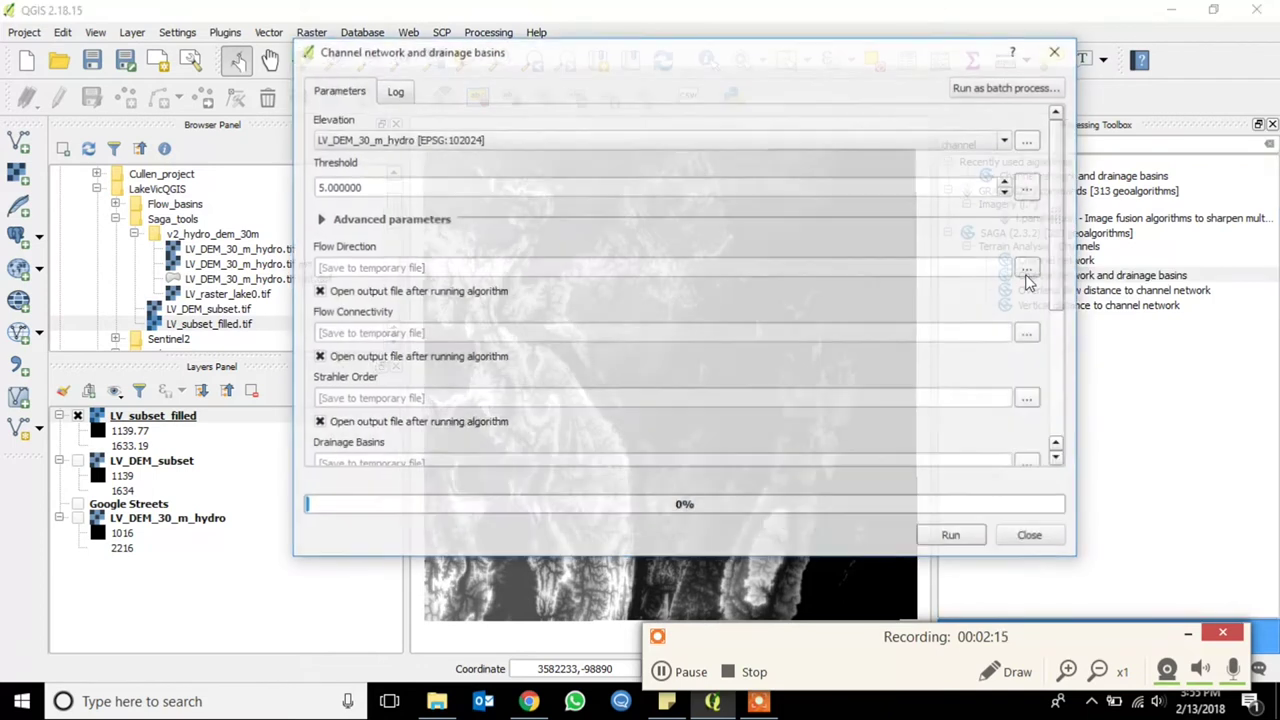
left_click(443, 143)
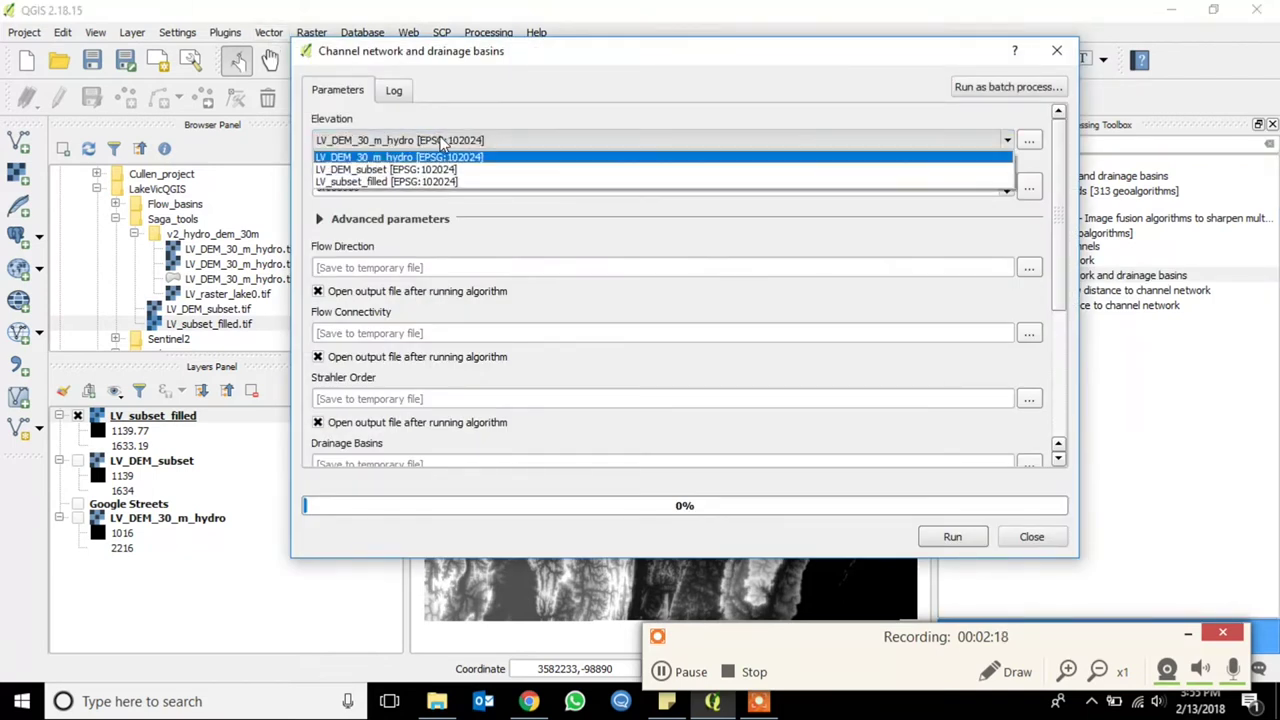
left_click(429, 183)
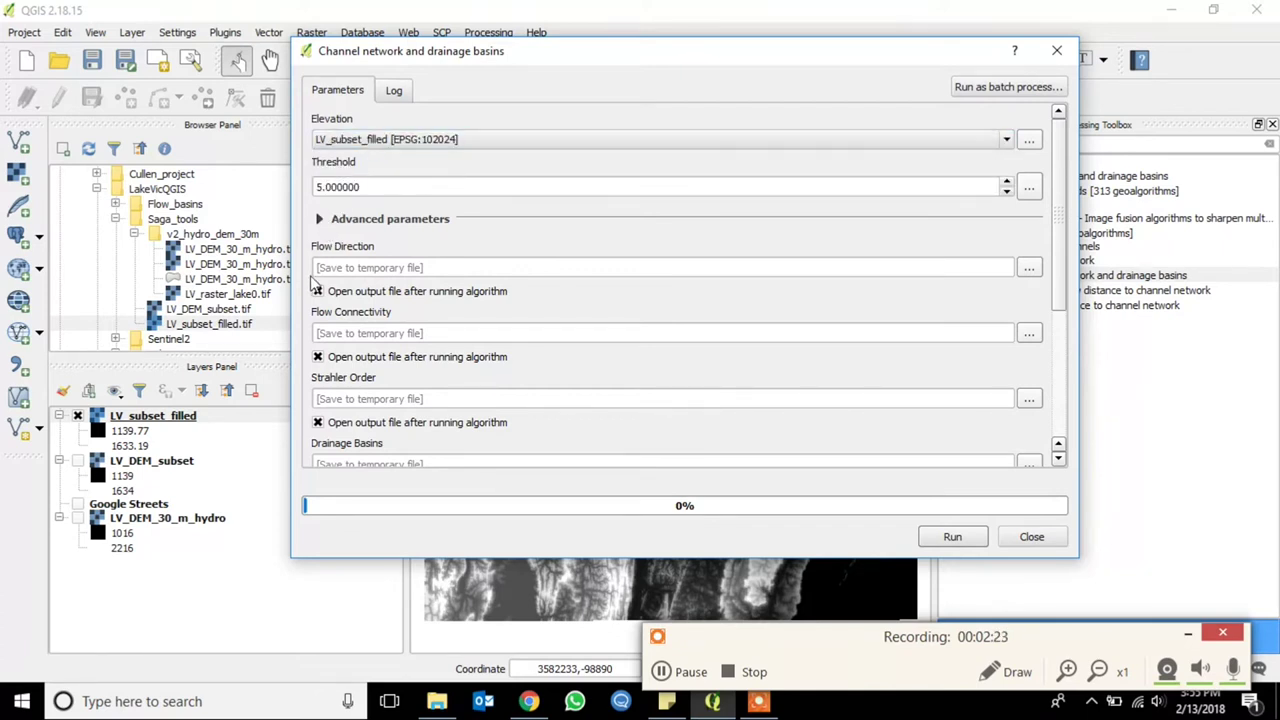
- Set the Flow Direction output to be saved in the Saga_tools folder as LV_subset_flow_dir.tif
left_click(1029, 267)
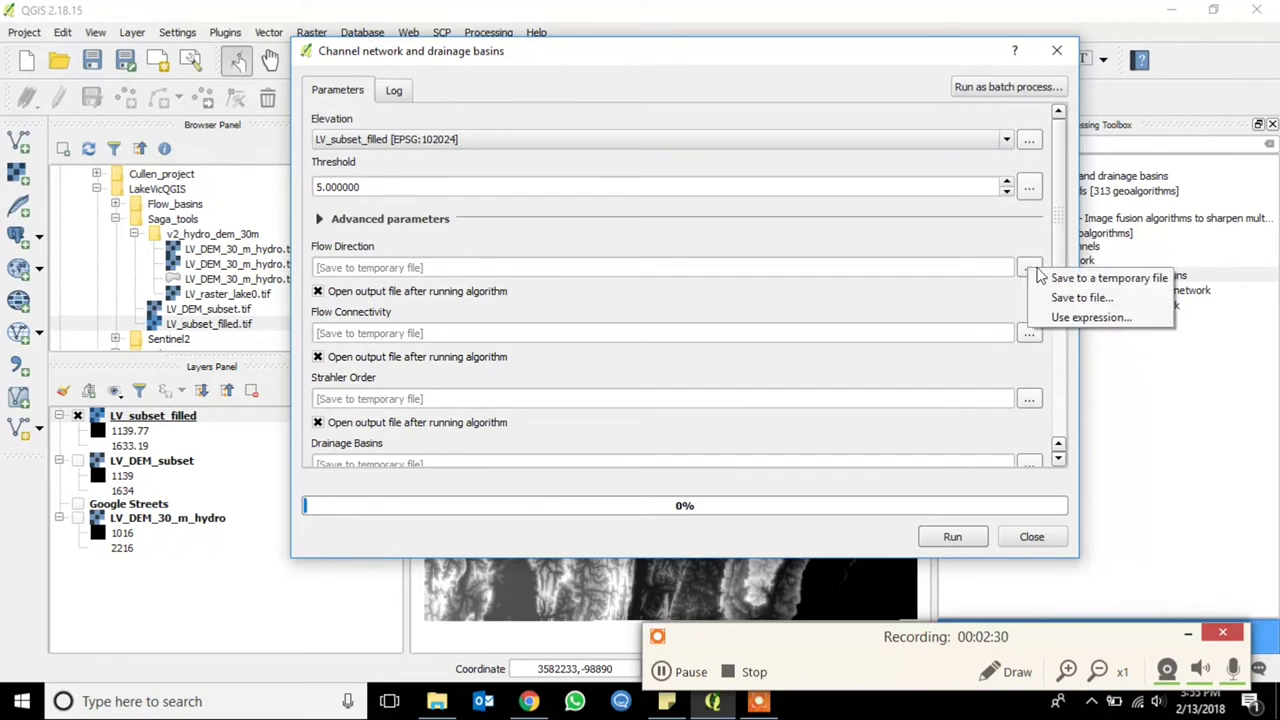
left_click(1080, 298)
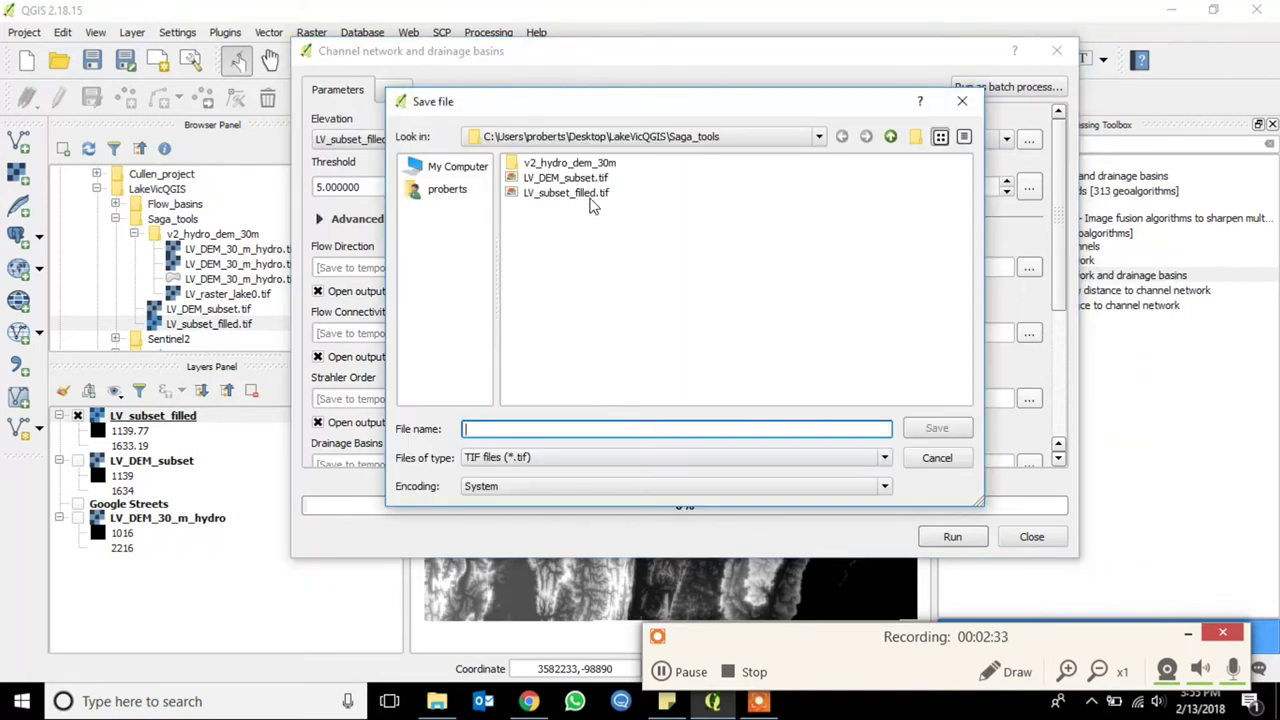
left_click(593, 195)
left_click_drag(538, 429, 516, 429)
type("flow")
type("_dir")
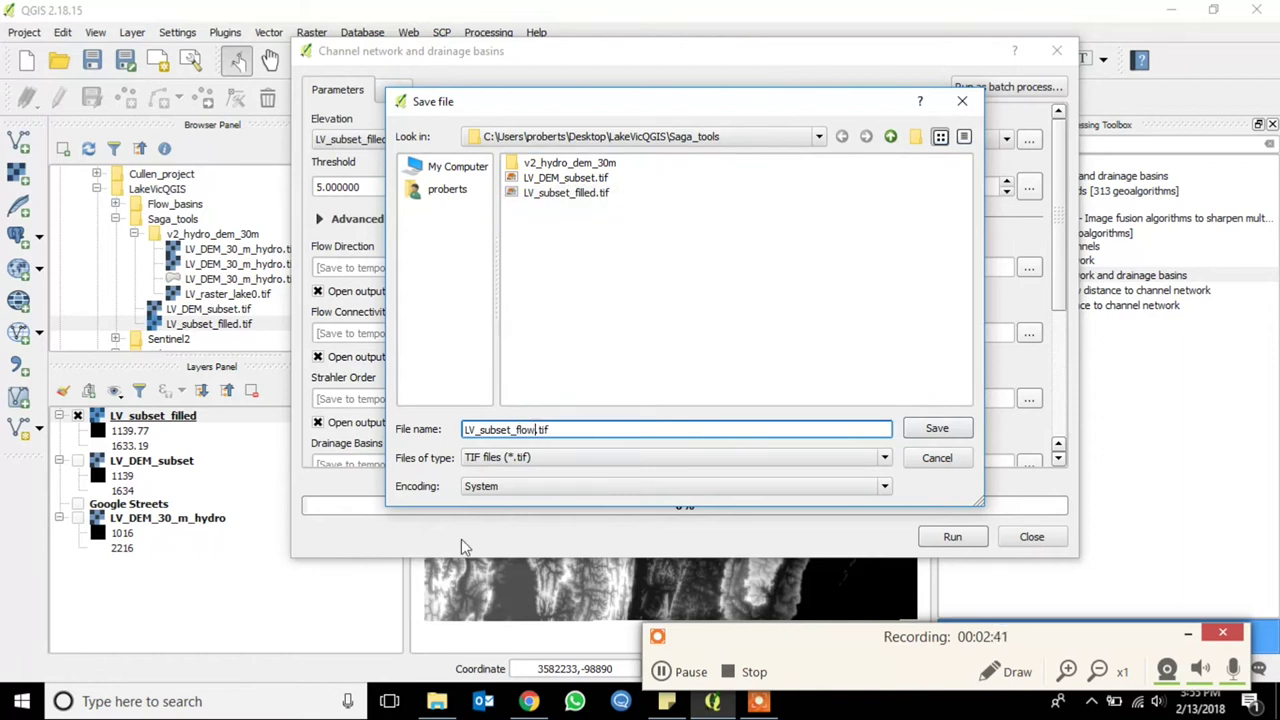
left_click(937, 428)
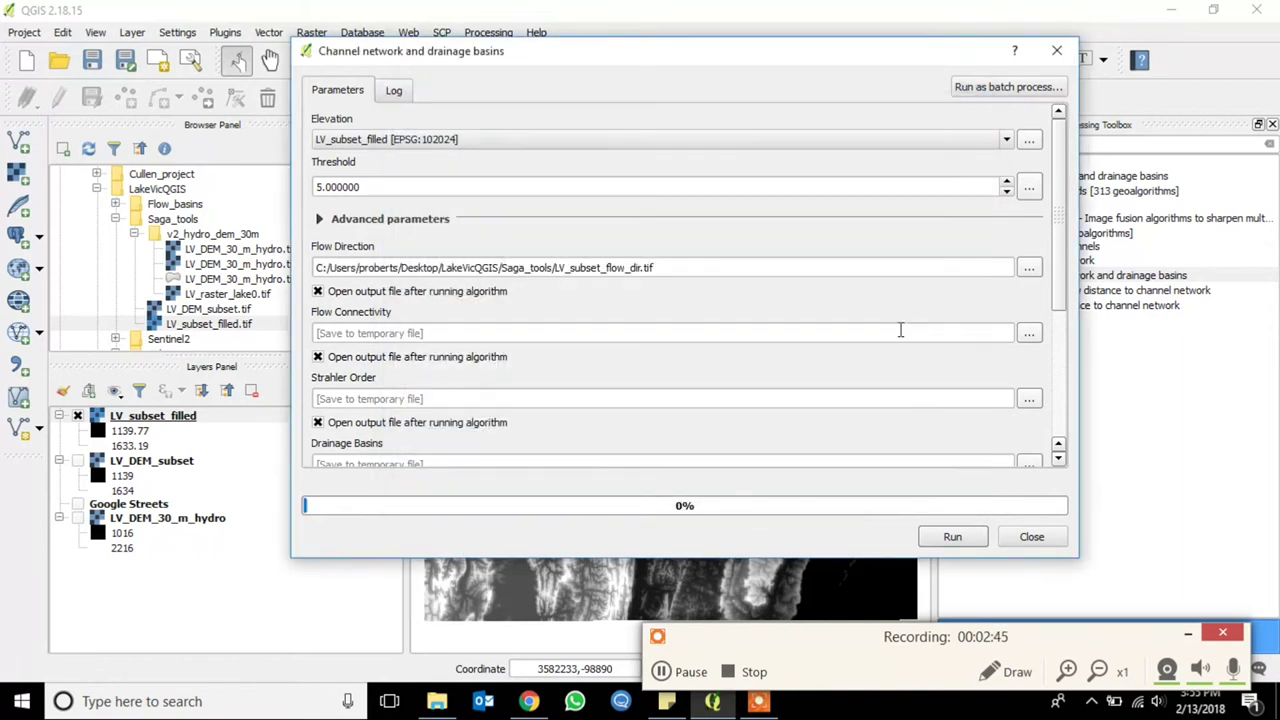
- Set the Flow Connectivity output to a file named LV_subset_flow_conn.tif in the Saga_tools folder
left_click(1030, 332)
left_click(1090, 363)
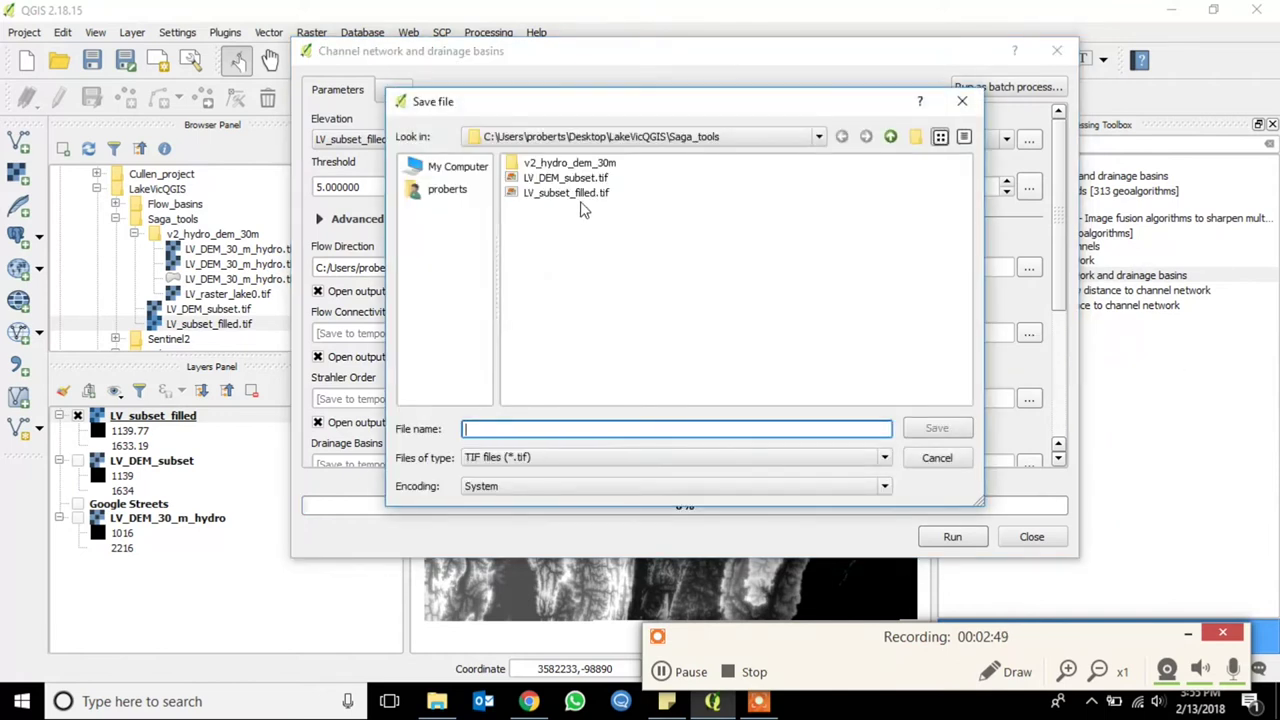
left_click(580, 193)
left_click(568, 426)
key("BackSpace")
key("BackSpace")
key("BackSpace")
key("BackSpace")
key("BackSpace")
type("low_conn")
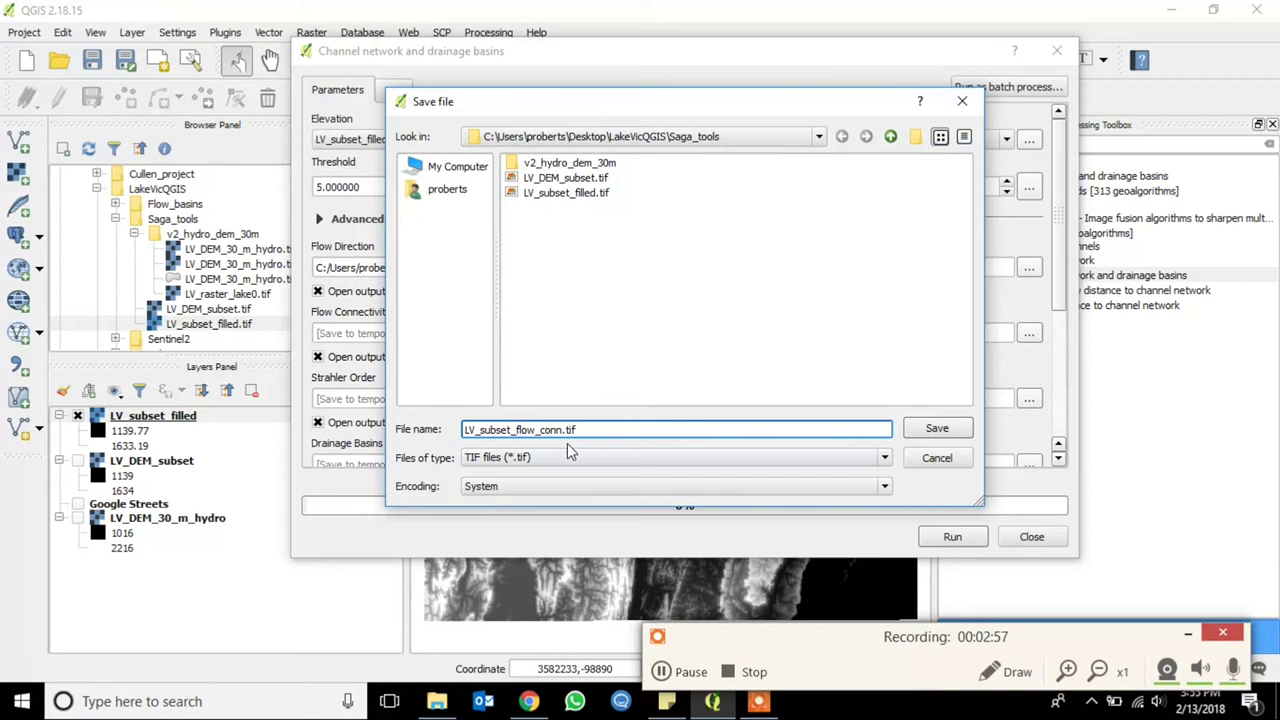
key("Return")
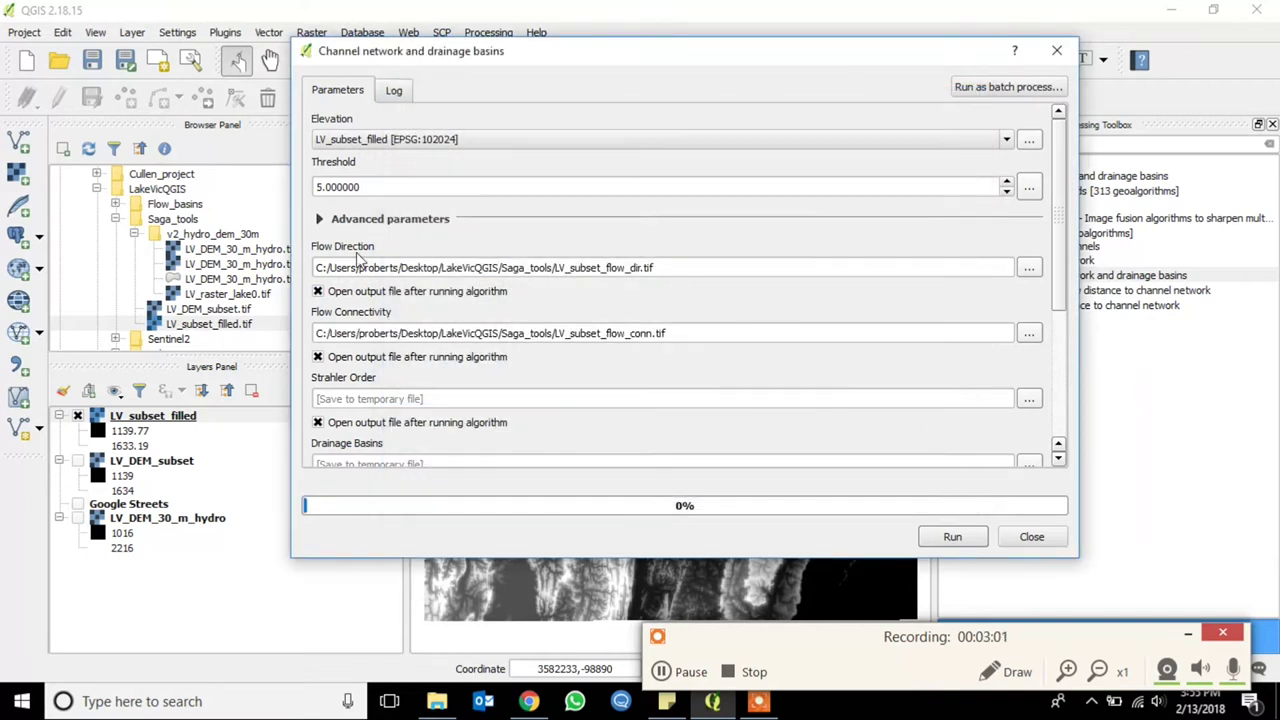
- Set the Strahler Order output to a file named LV_subset_Strahler.tif in the Saga_tools folder
left_click(1032, 400)
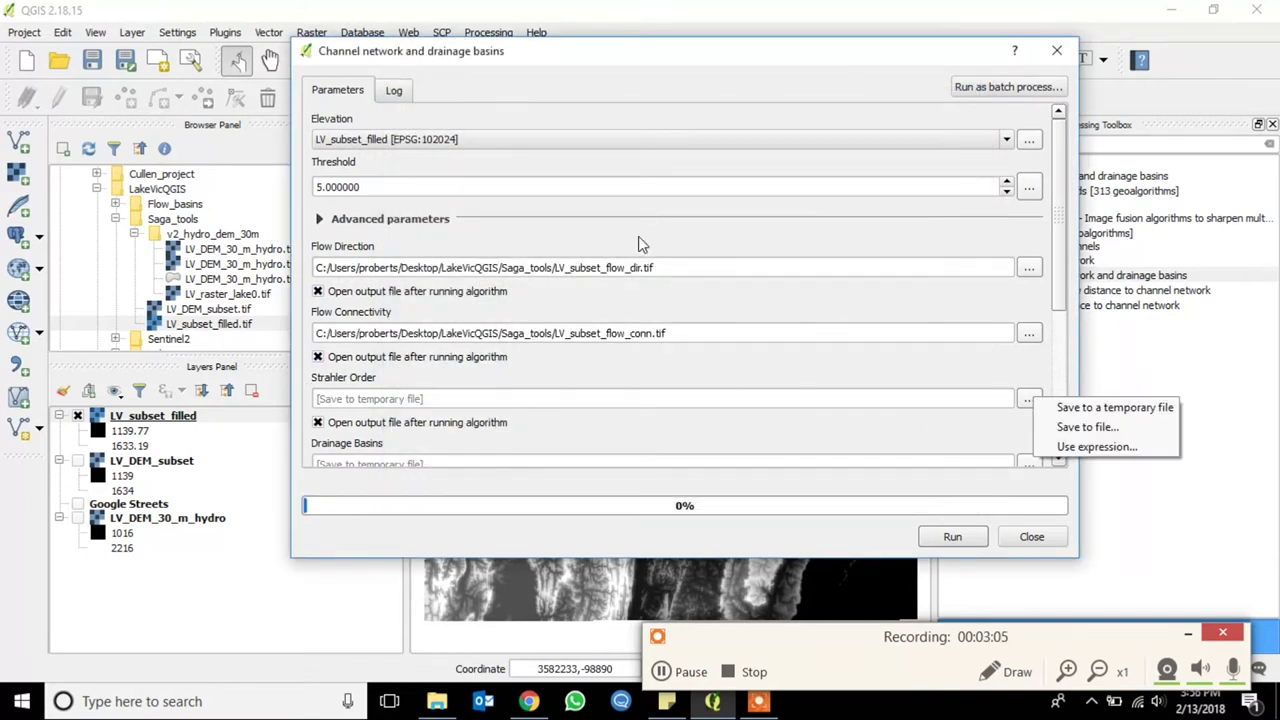
left_click(1085, 427)
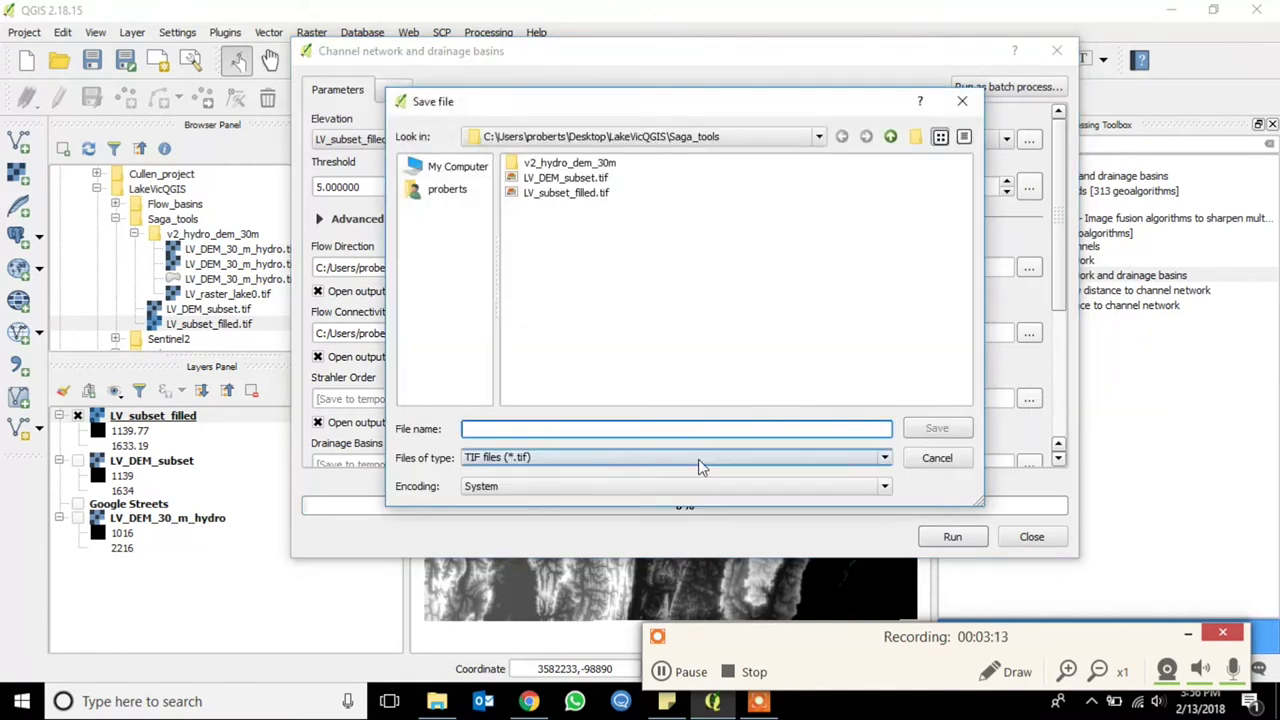
left_click(590, 193)
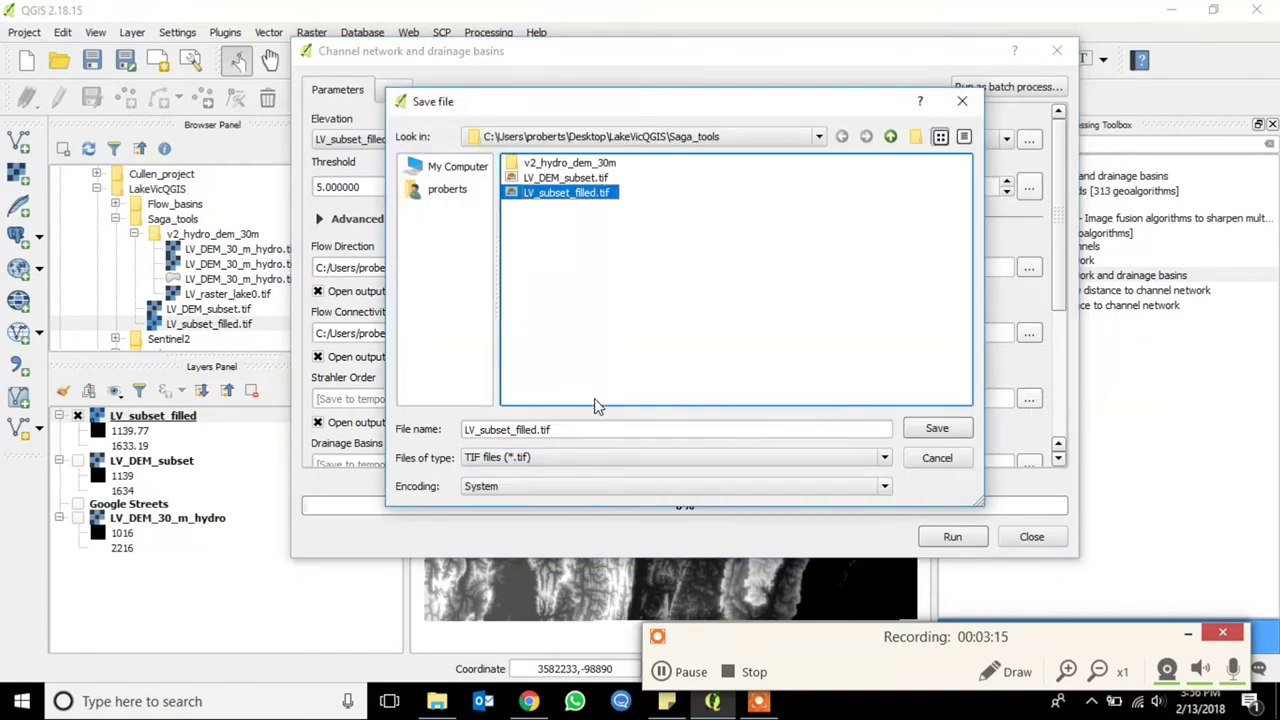
left_click(539, 429)
key("BackSpace")
key("BackSpace")
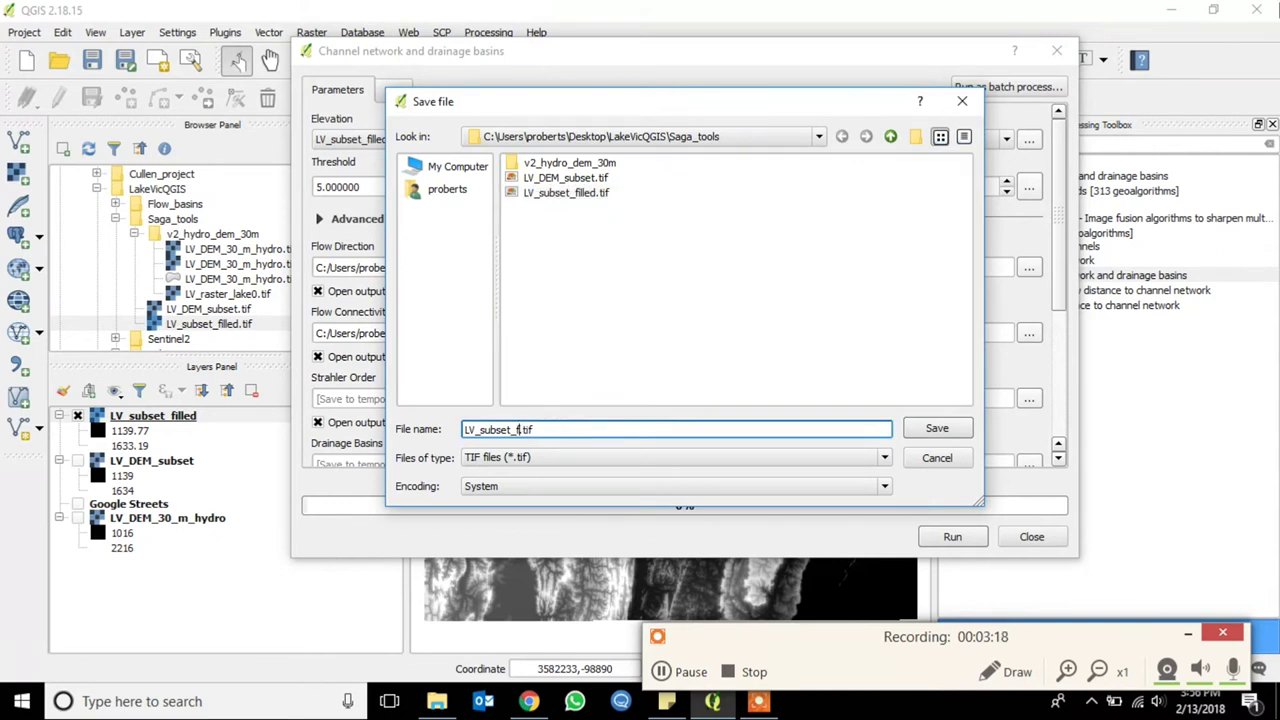
left_click_drag(595, 112, 820, 100)
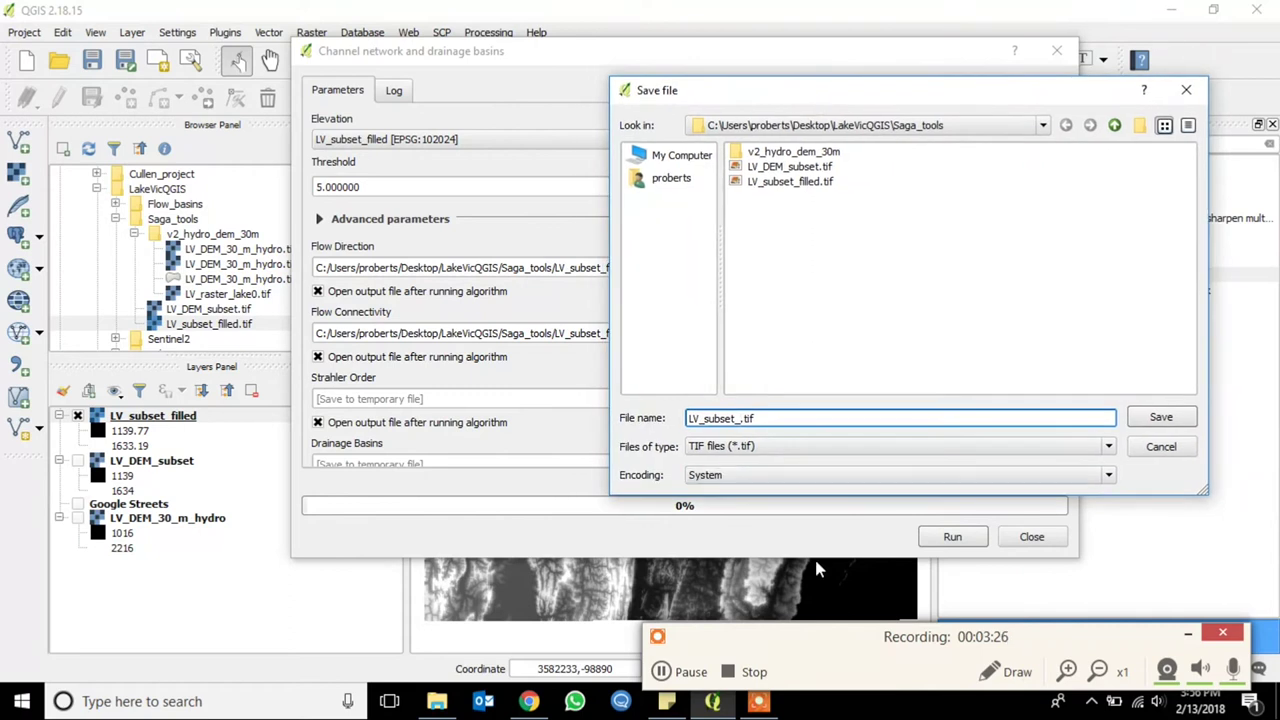
type("Stra")
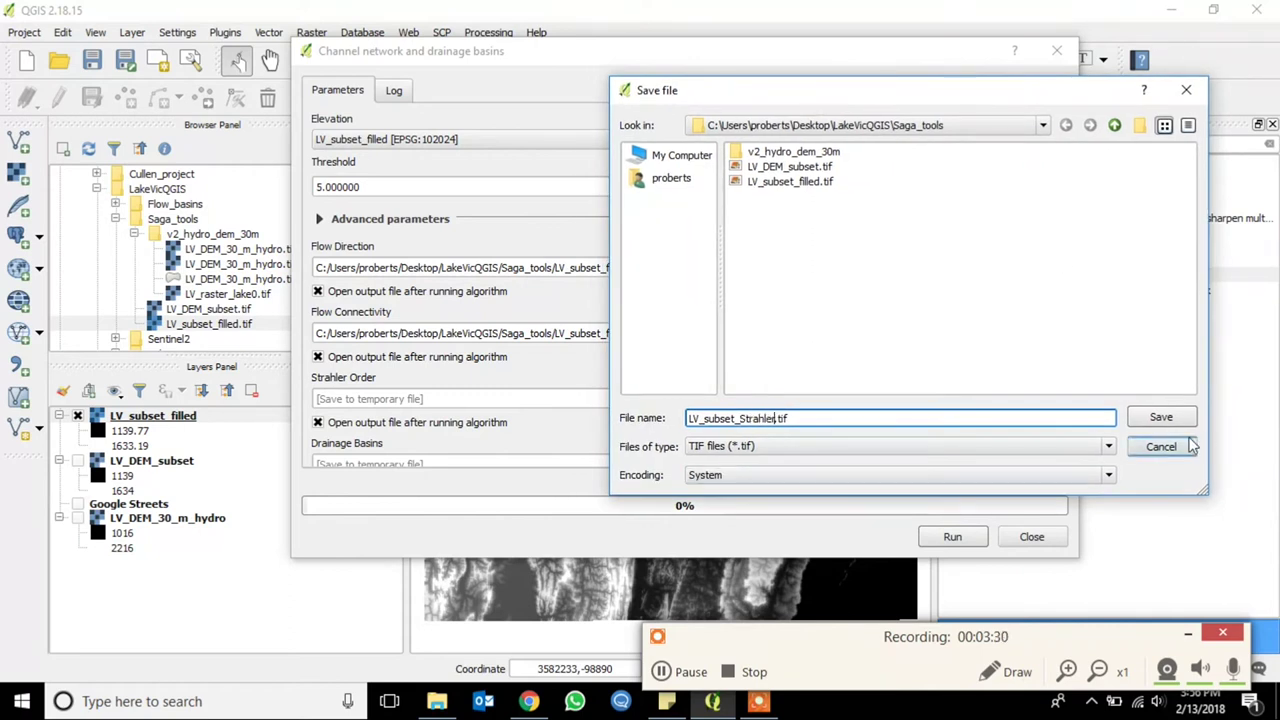
type("hler")
left_click(1161, 418)
- Set the raster Drainage Basins output to a file named LV_subset_drainagebasins1.tif in the Saga_tools folder
scroll(783, 420, "down", 3)
left_click(1028, 352)
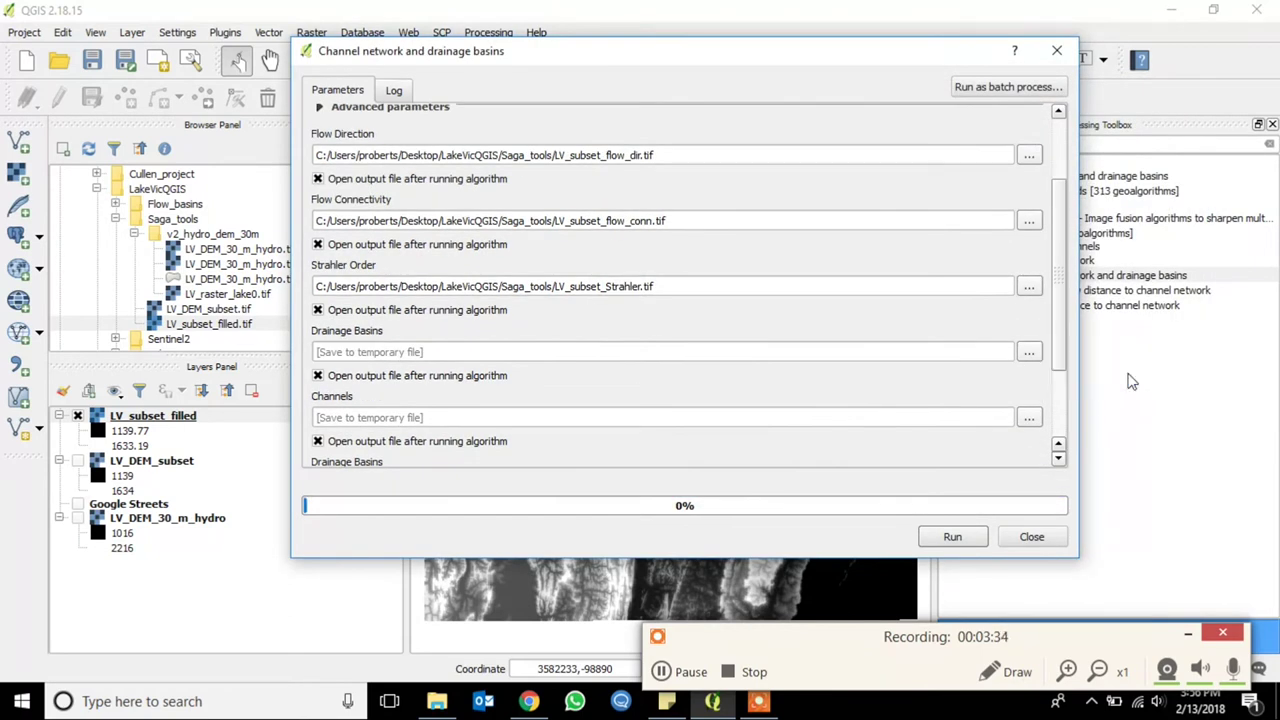
left_click(1130, 378)
left_click(583, 192)
left_click_drag(693, 105, 801, 123)
left_click(716, 443)
key("BackSpace")
type("drani")
key("BackSpace")
key("BackSpace")
type("inagebasins1.tif")
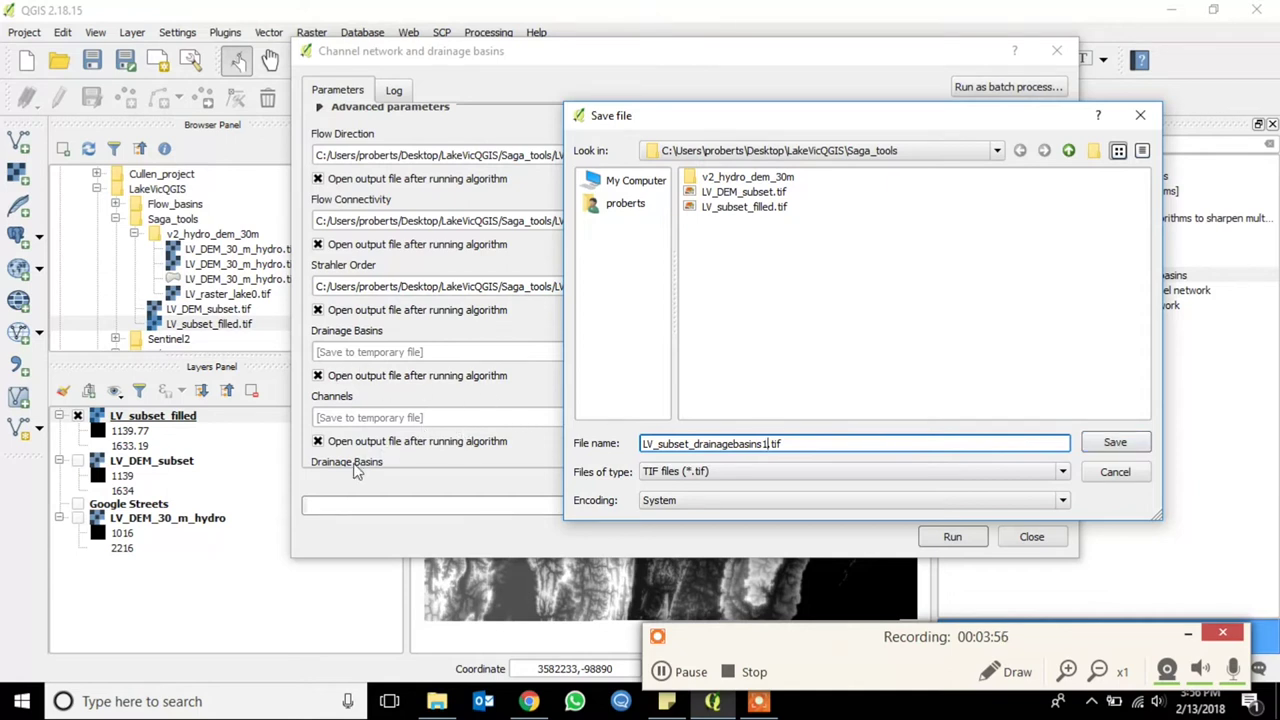
left_click(1126, 443)
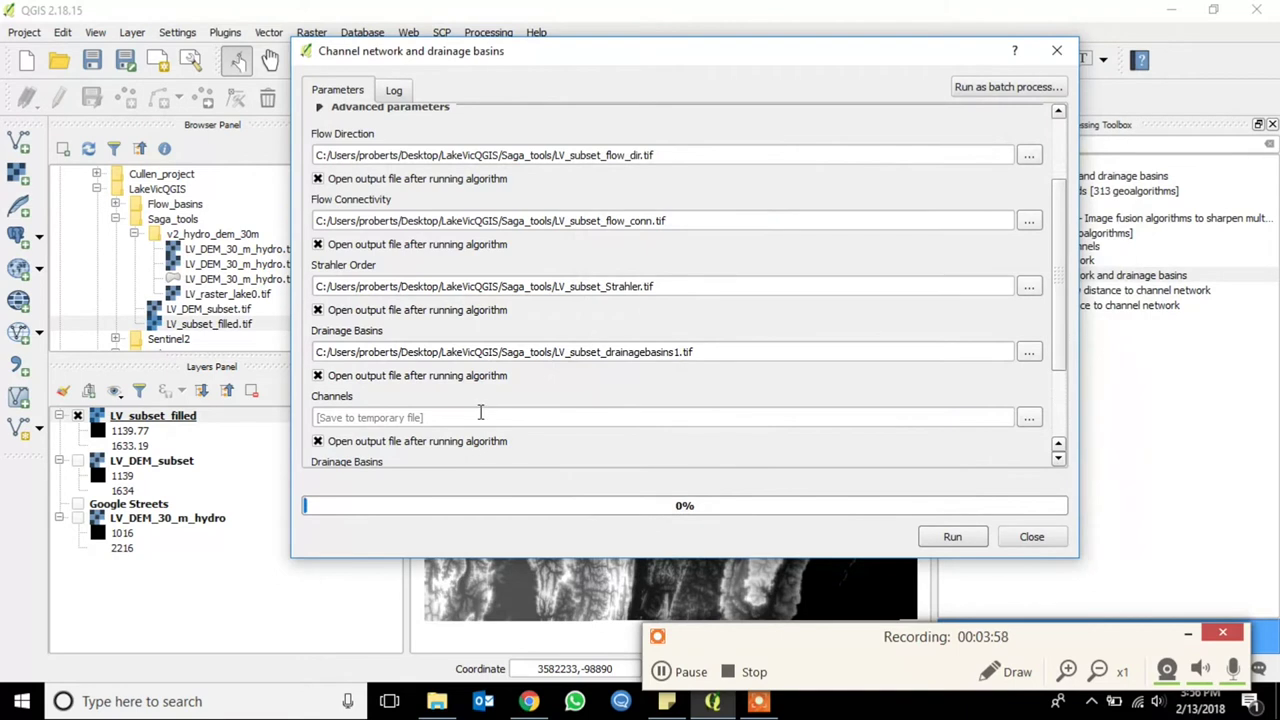
- Set the Channels output to a shapefile named LV_filled_sub_Channels.shp in the Saga_tools folder
left_click(1028, 417)
left_click(1064, 443)
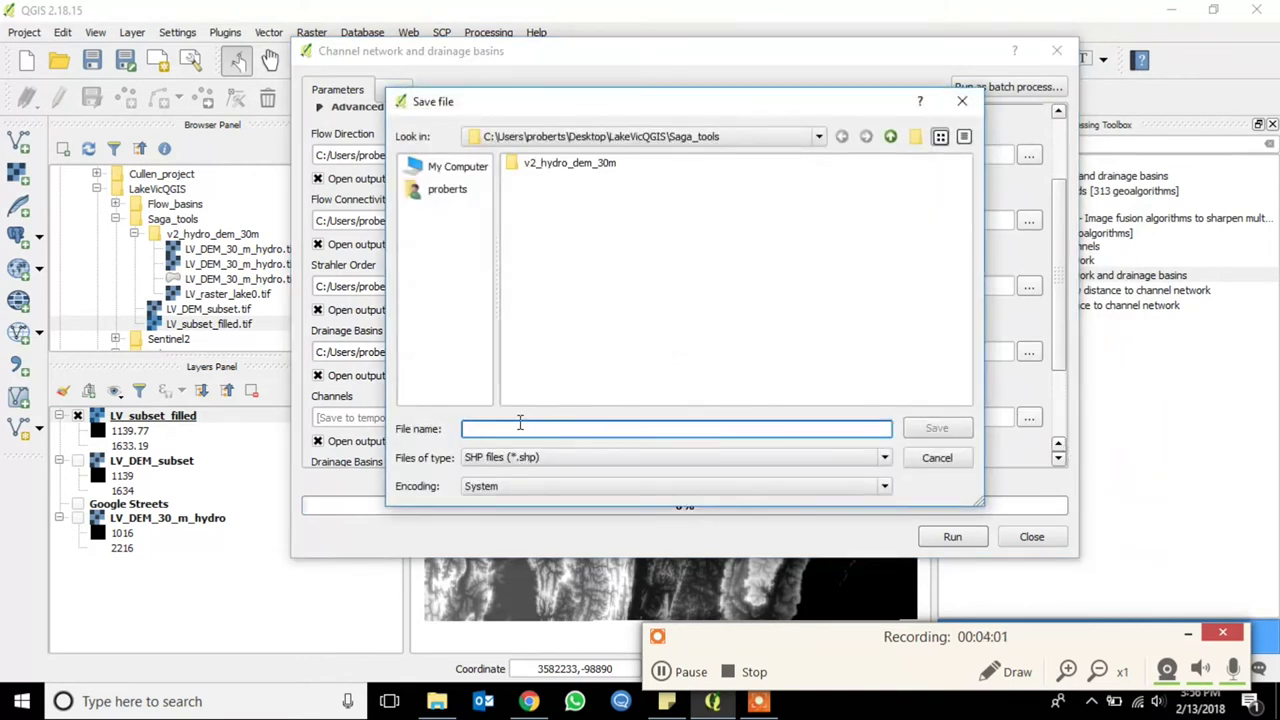
type("DEM")
type("LV")
type("nels")
key("Return")
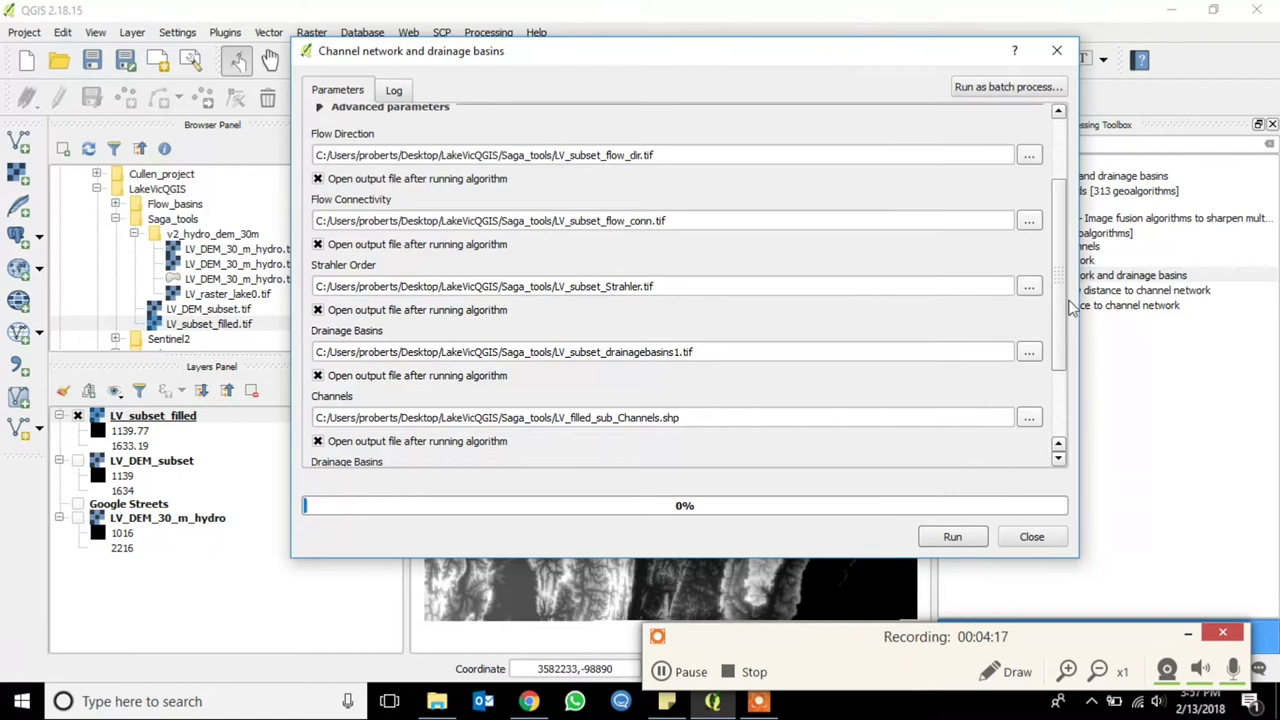
- Change the file name in the Channels output path to LV_subset_Channels.shp
scroll(1062, 318, "down", 2)
left_click(588, 361)
key("BackSpace")
- Set the vector Drainage Basins output to a shapefile named LV_substet_DrainageBasins2.shp in the Saga_tools folder
left_click(1028, 427)
left_click(1078, 455)
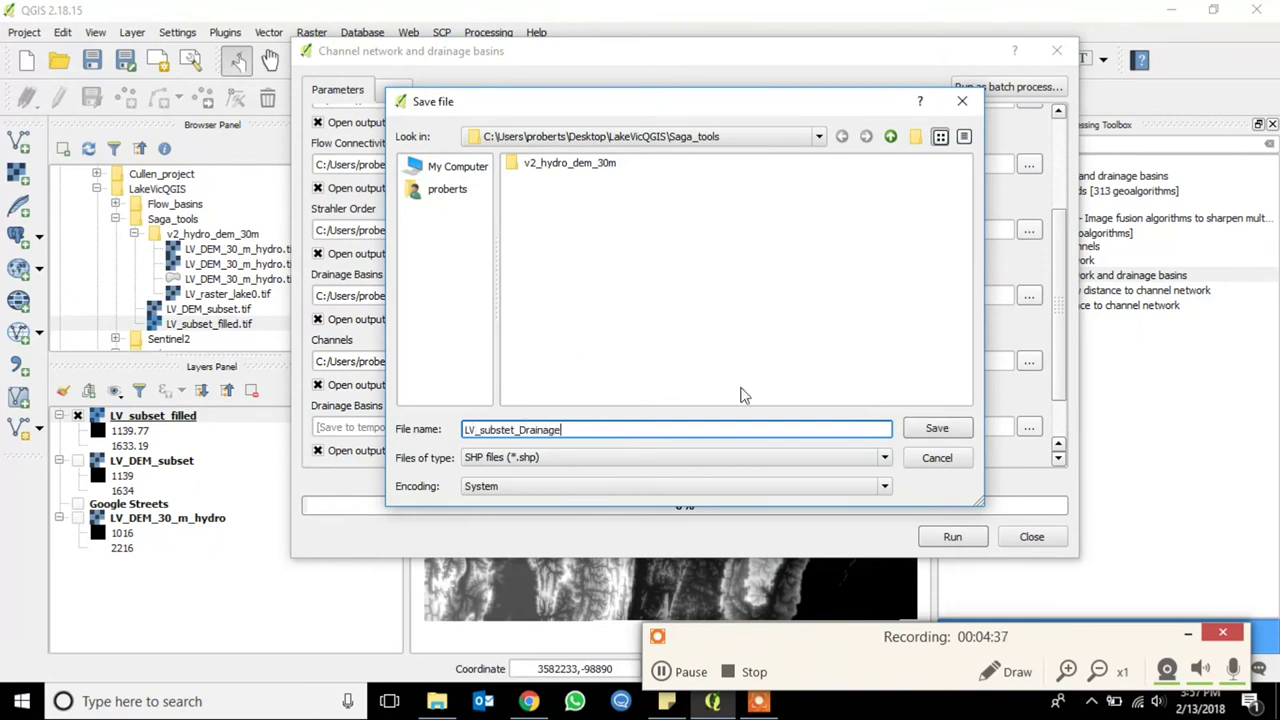
key("Return")
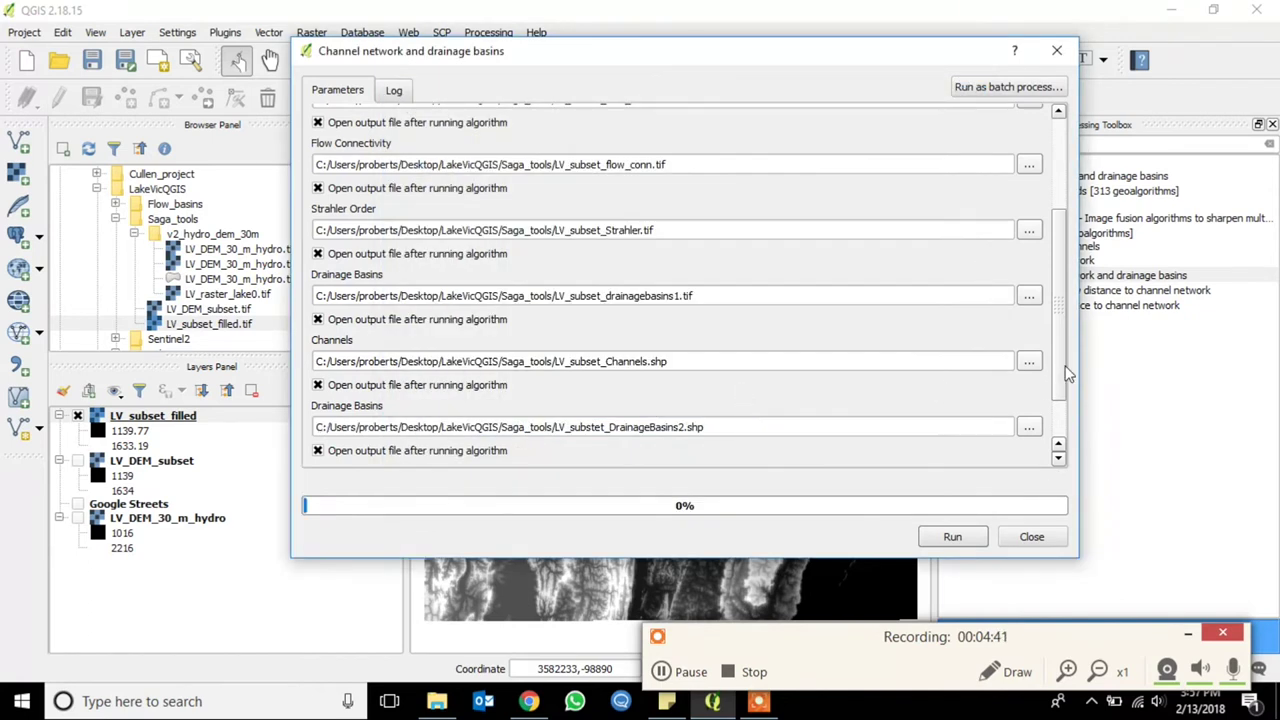
- Set the Junctions output to LV_subset_Junctions.shp in the Saga_tools folder and run the channel network and drainage basins algorithm
scroll(1070, 397, "down", 1)
left_click(1030, 426)
left_click(1078, 451)
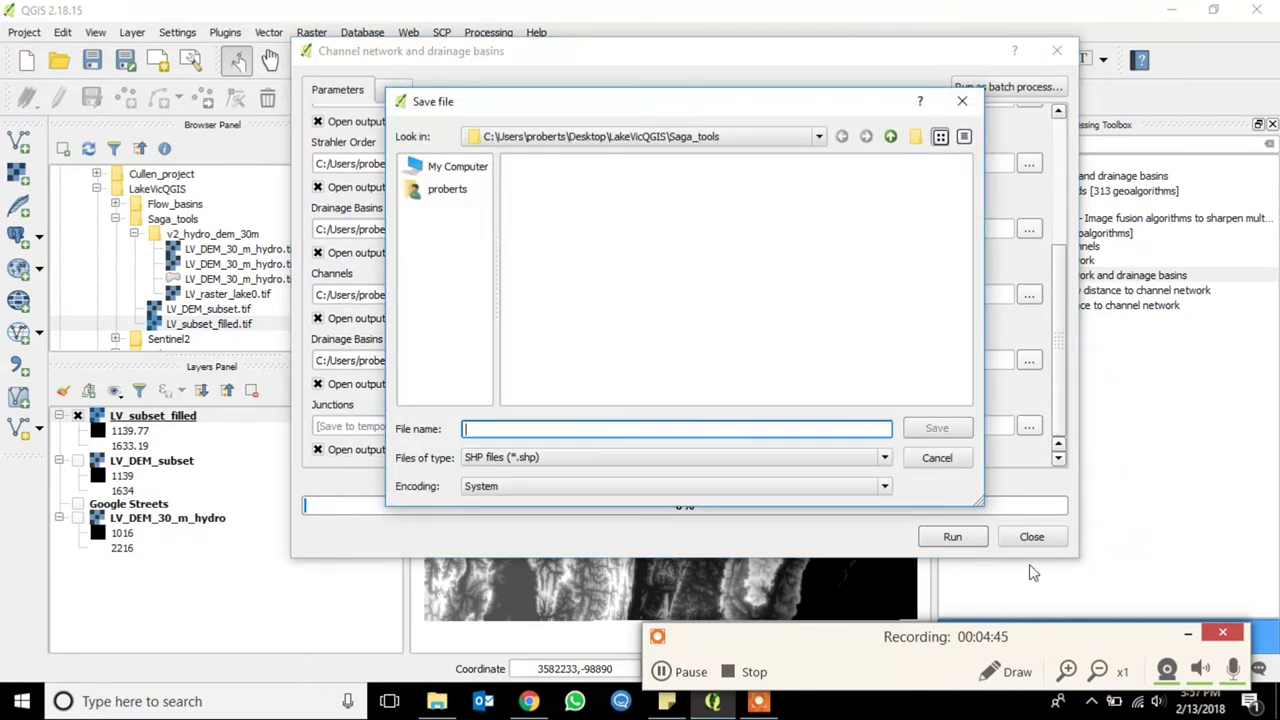
type("LV_subset_Junc")
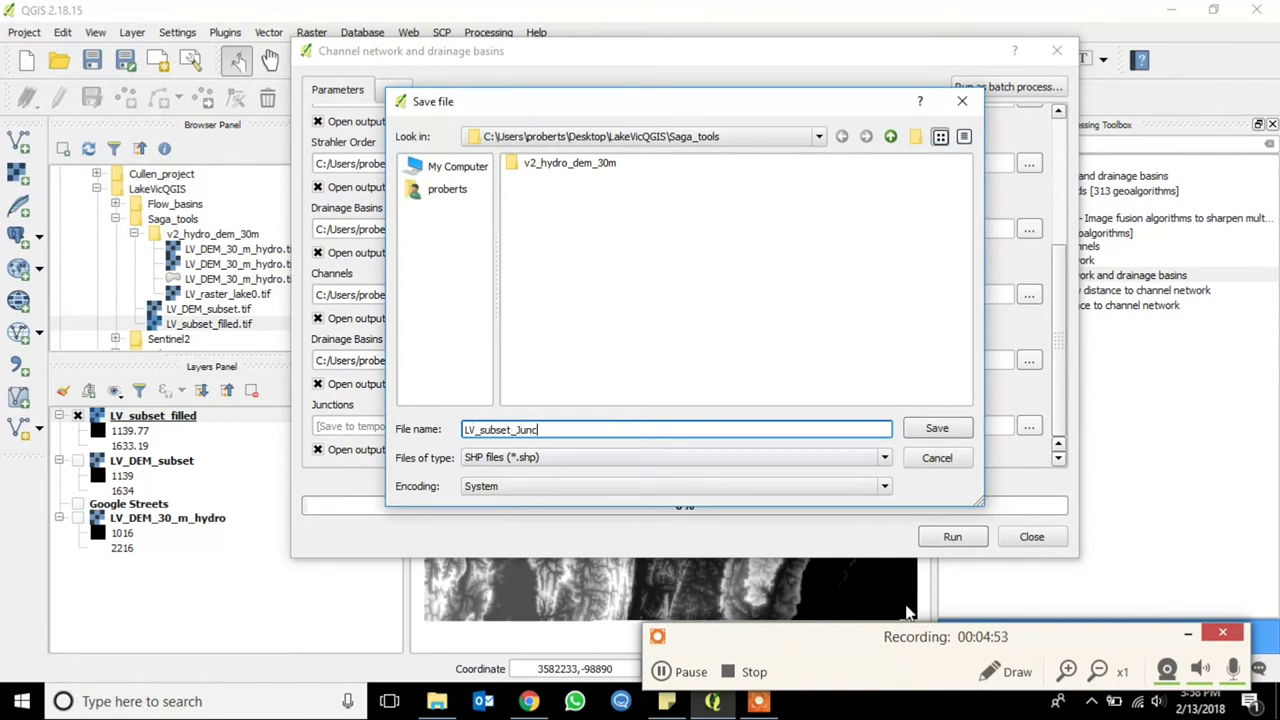
left_click(937, 428)
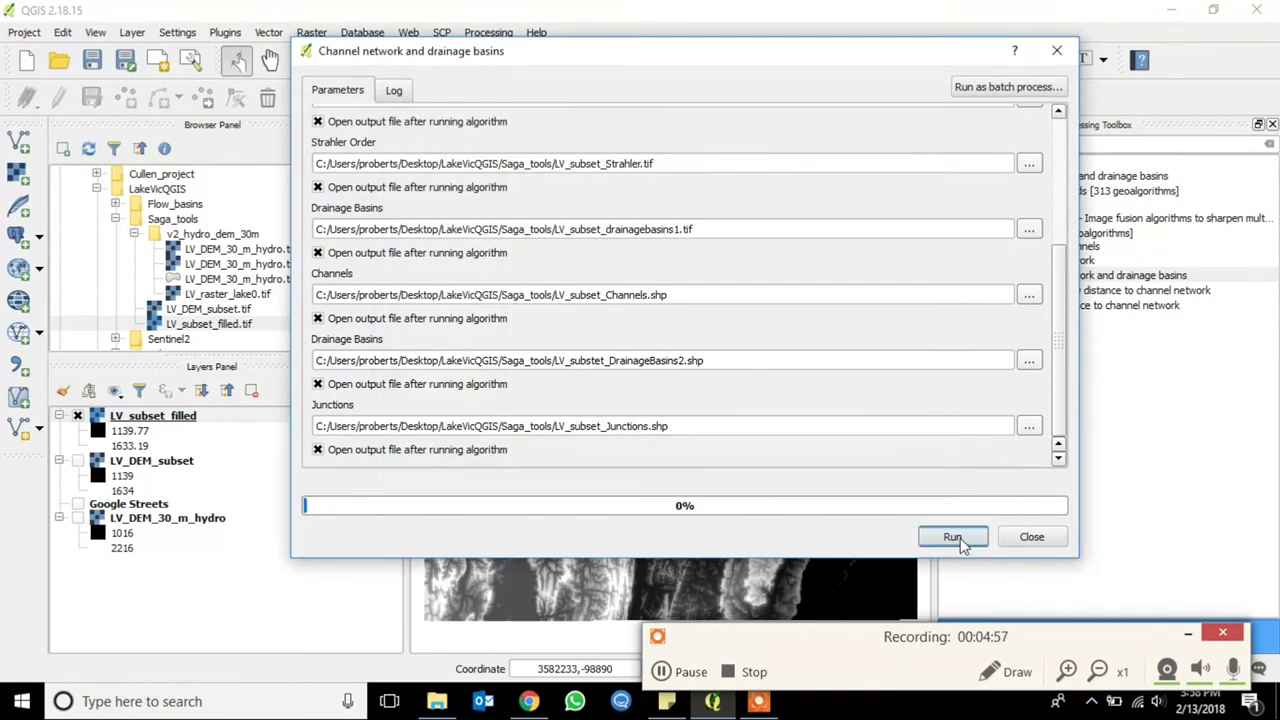
left_click(955, 537)
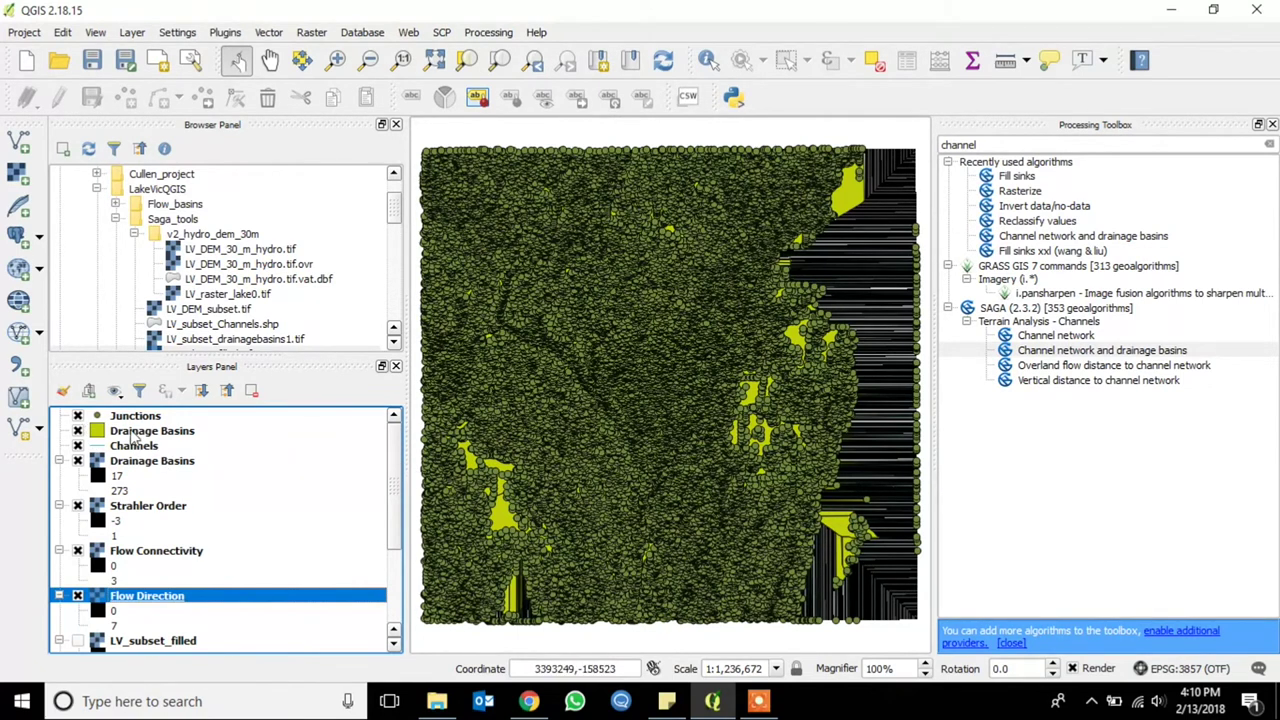
- Hide both Drainage Basins layers and the Channels, Strahler Order and Flow Connectivity layers on the map
left_click(77, 431)
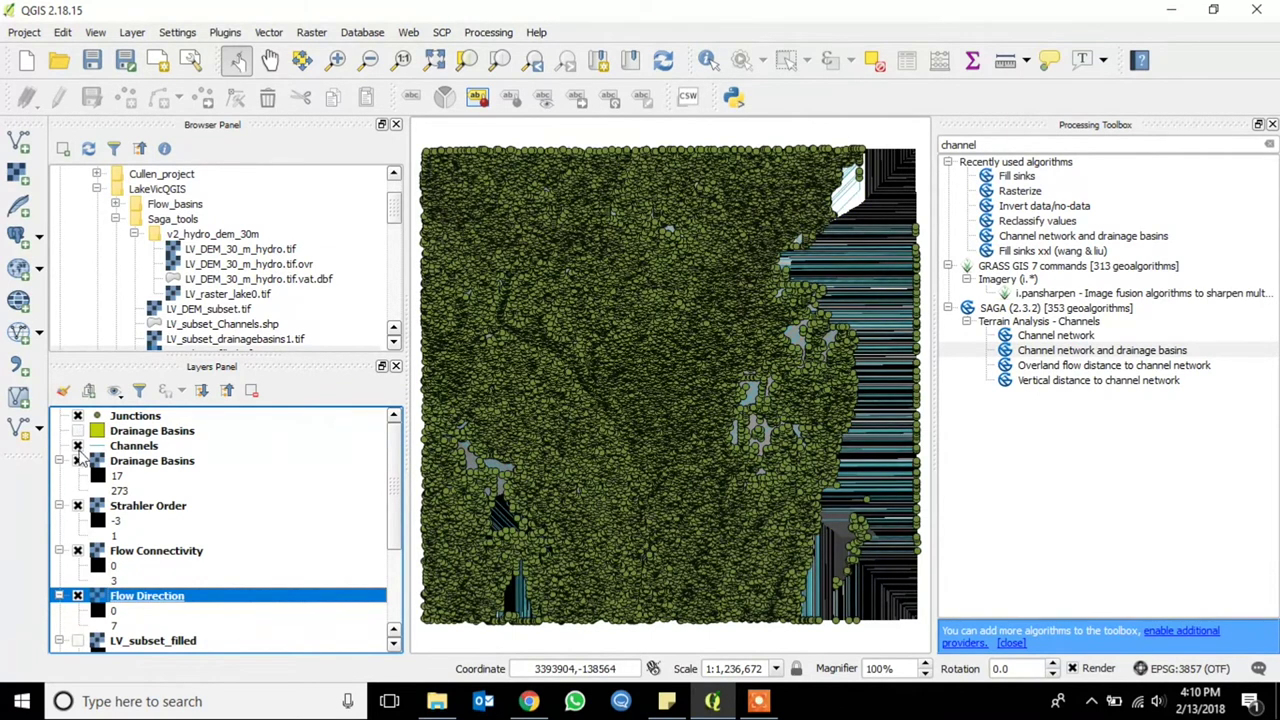
left_click(77, 446)
left_click(78, 507)
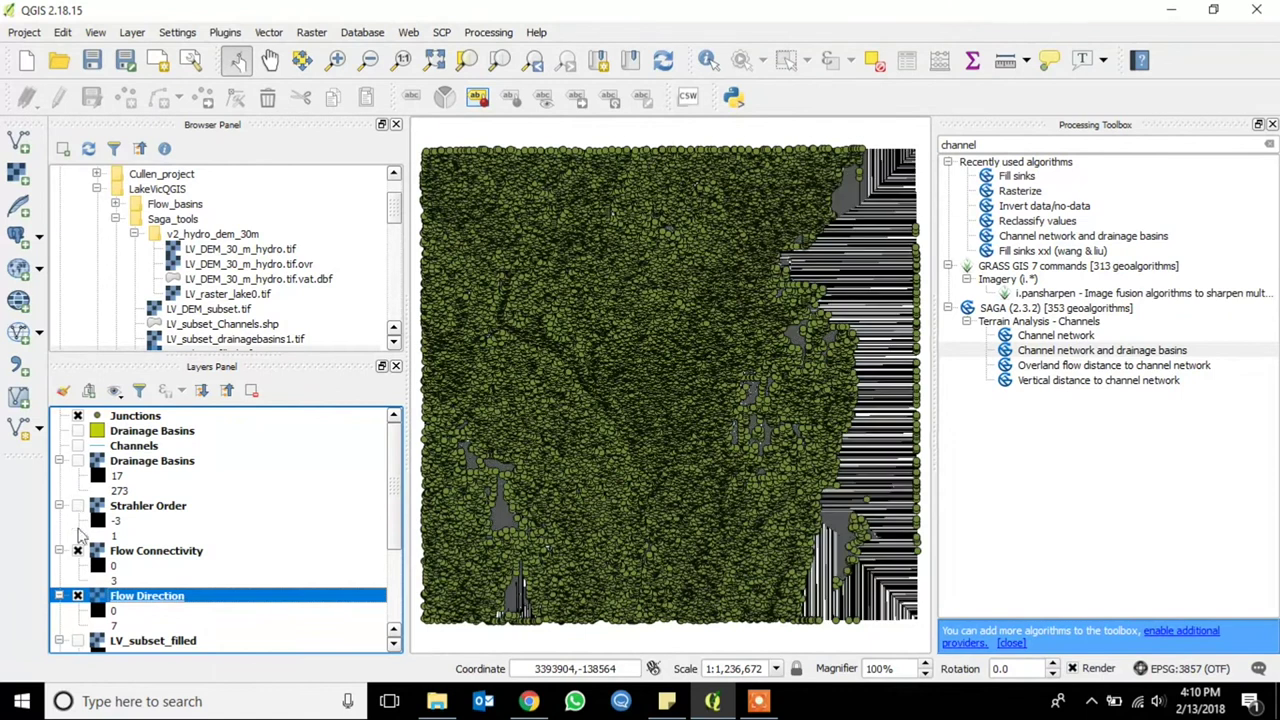
left_click(84, 551)
left_click(77, 551)
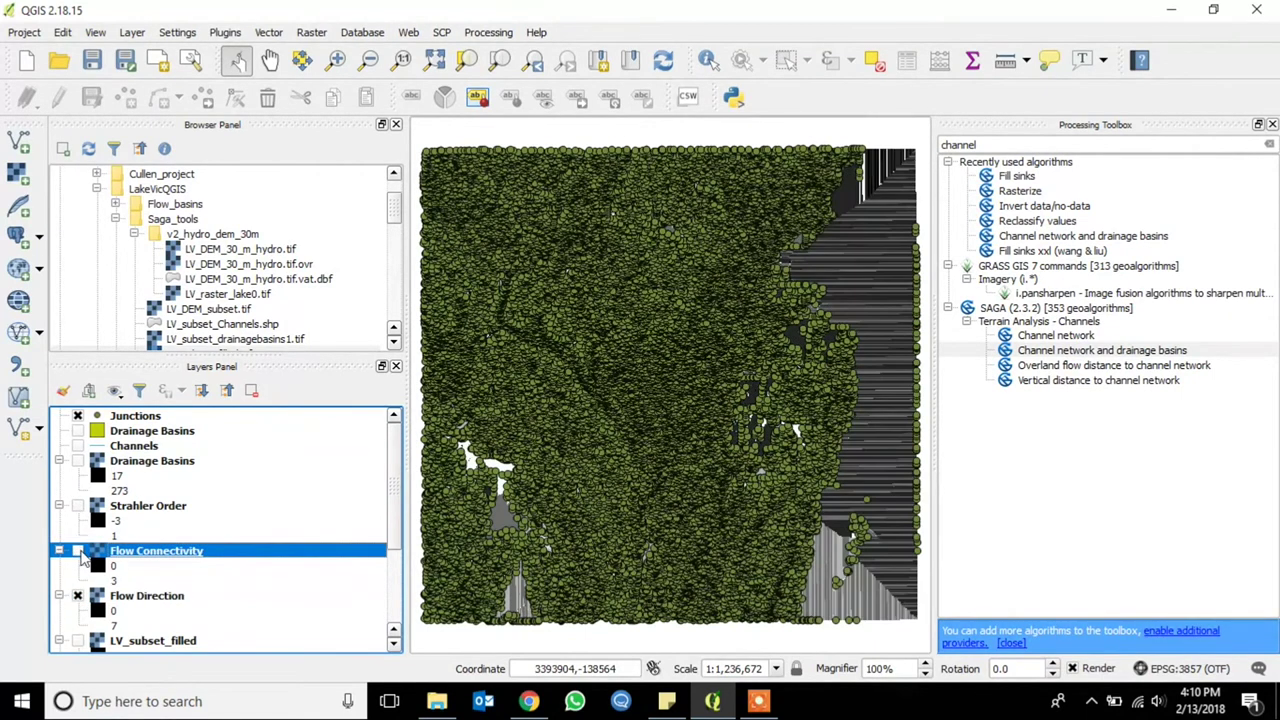
- Hide the Flow Direction layer and show the Google Streets base map beneath the junctions
left_click(77, 596)
scroll(395, 477, "down", 3)
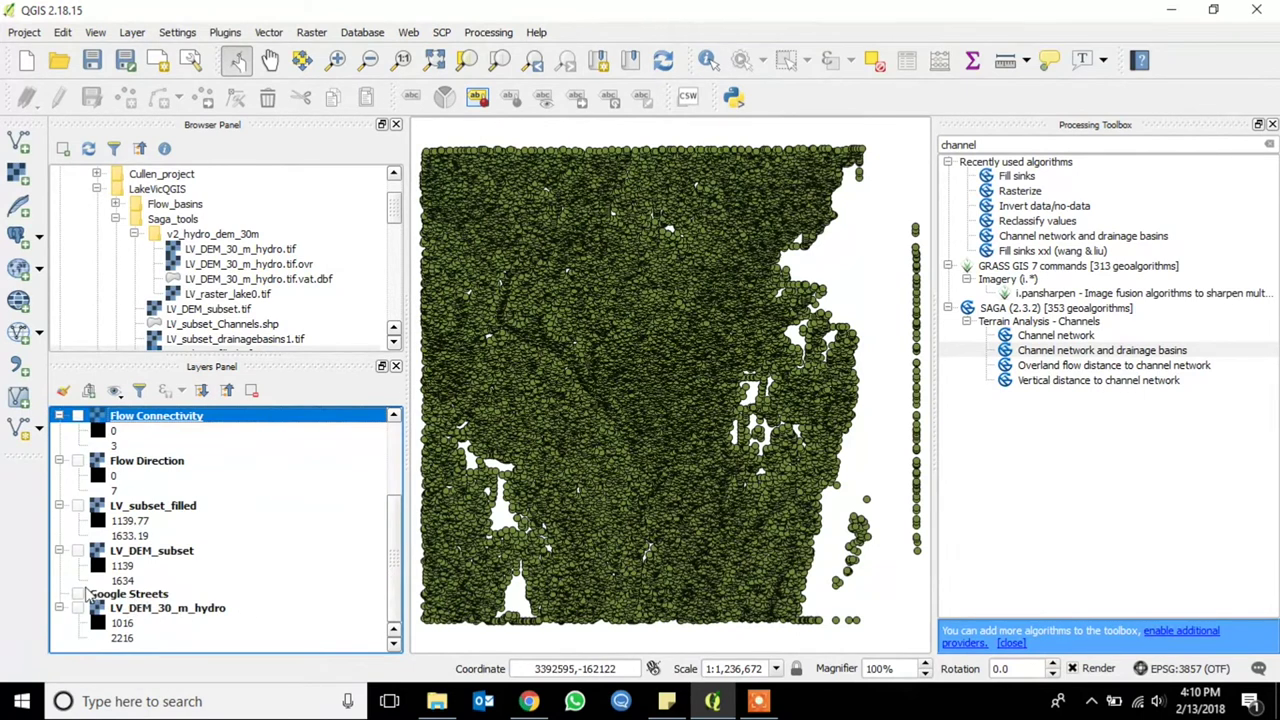
left_click(77, 594)
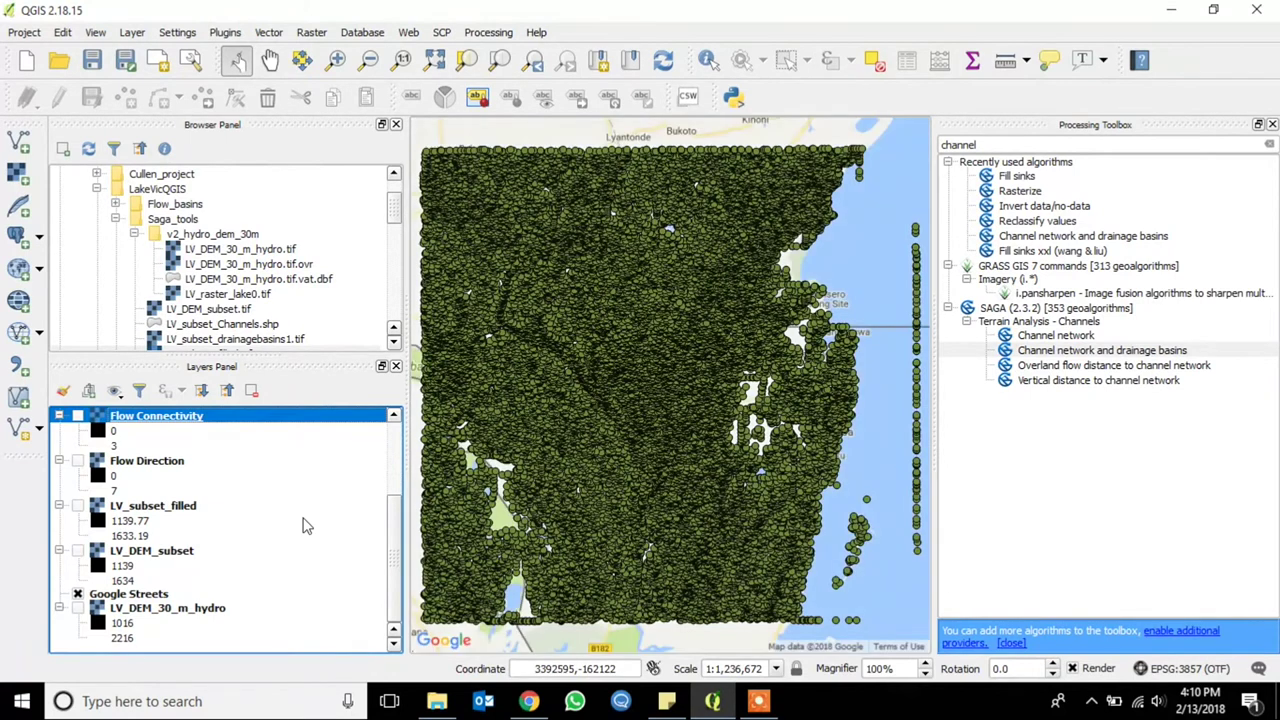
- Show the Channels layer together with the junctions near the Uganda–Tanzania border
scroll(307, 527, "up", 1)
scroll(307, 527, "up", 2)
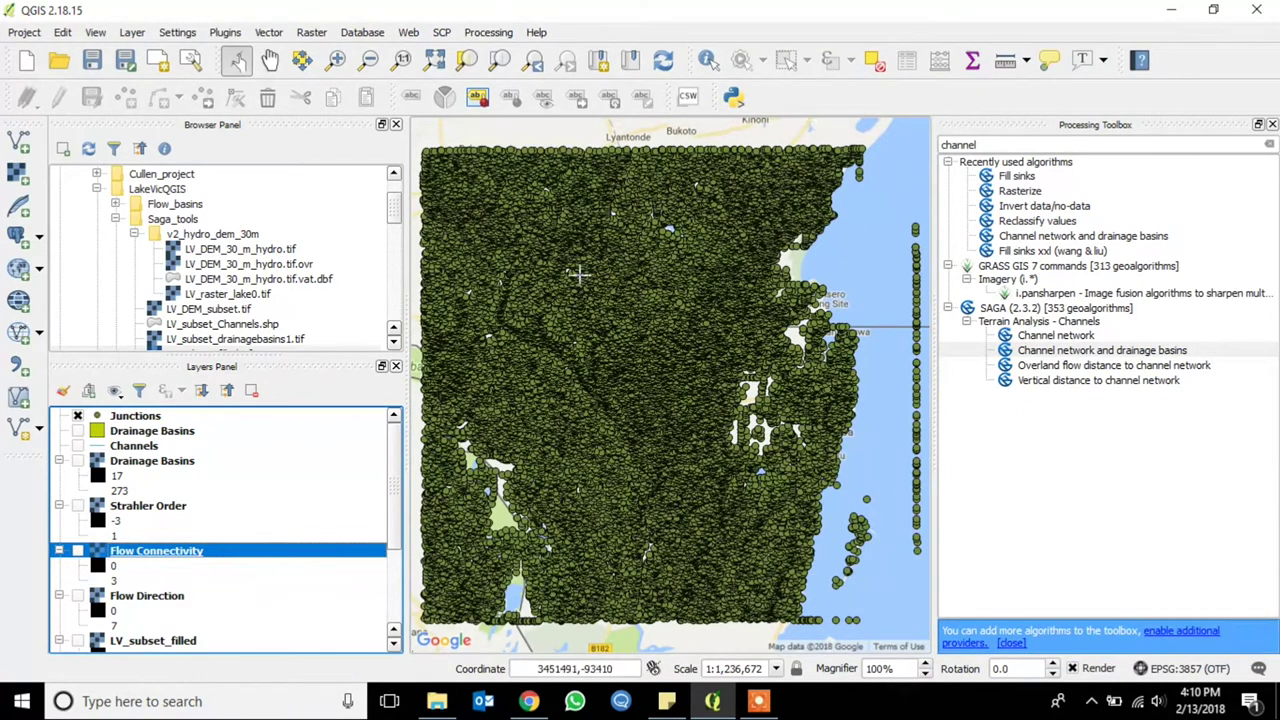
scroll(654, 326, "up", 4)
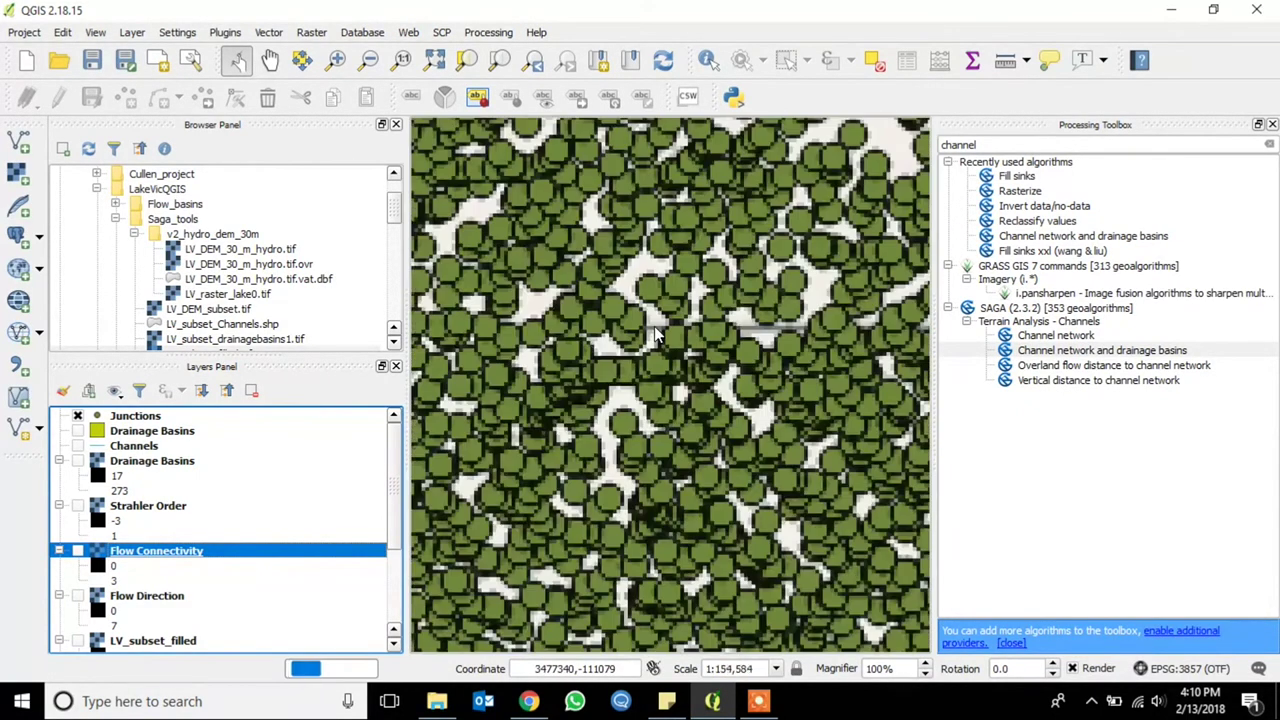
scroll(654, 326, "up", 1)
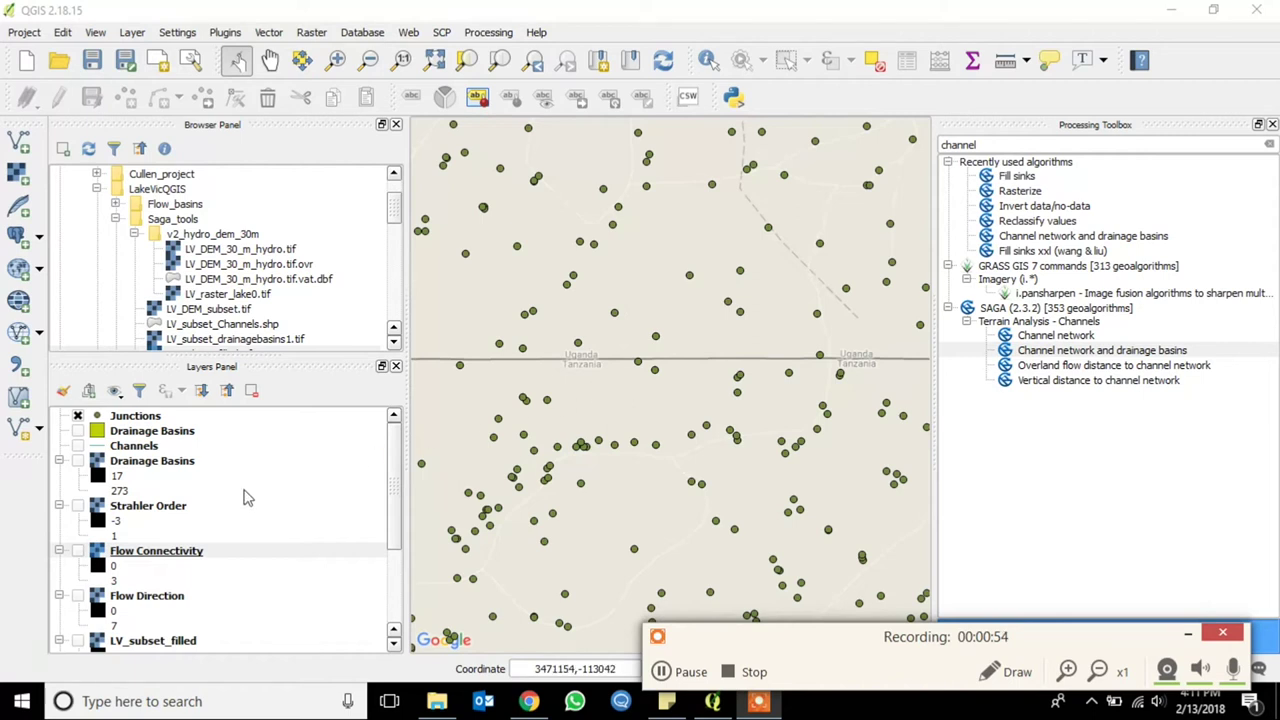
left_click(79, 447)
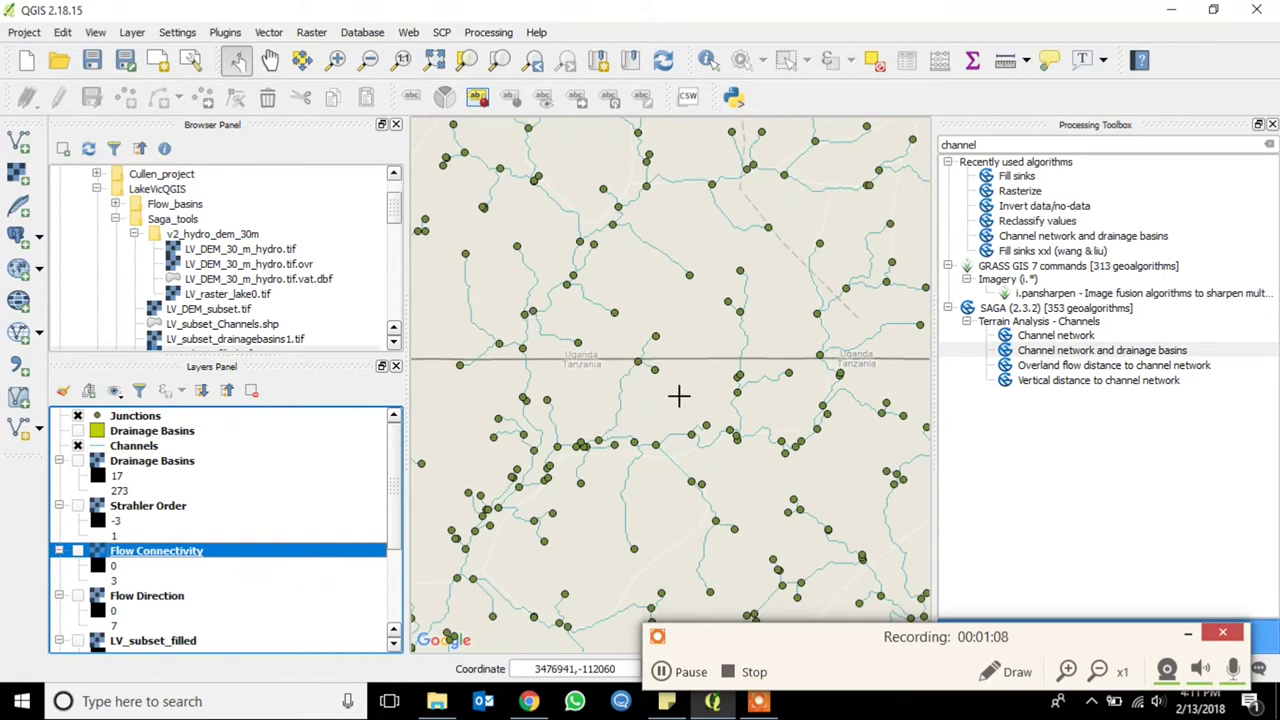
scroll(680, 400, "down", 1)
scroll(680, 404, "down", 1)
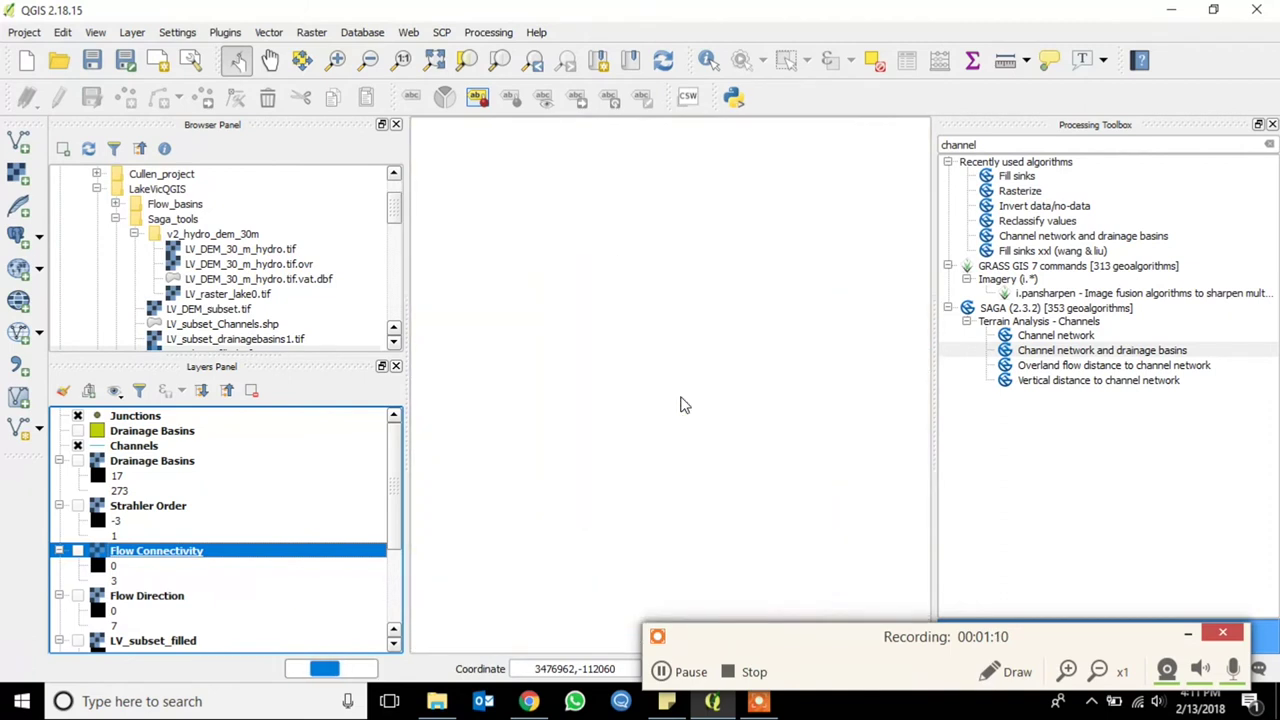
- Hide the Junctions layer and examine the channel network across the whole subset
left_click(77, 416)
scroll(711, 388, "down", 1)
scroll(762, 369, "down", 1)
scroll(750, 372, "up", 1)
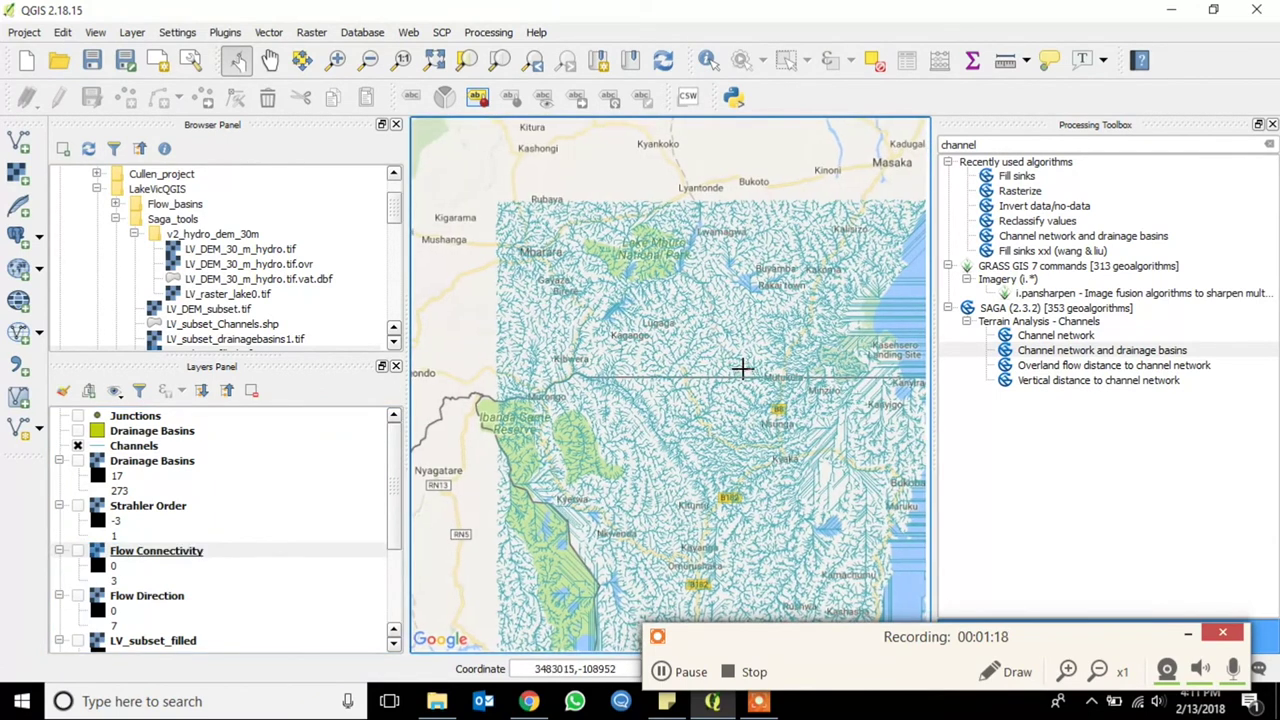
scroll(666, 329, "up", 1)
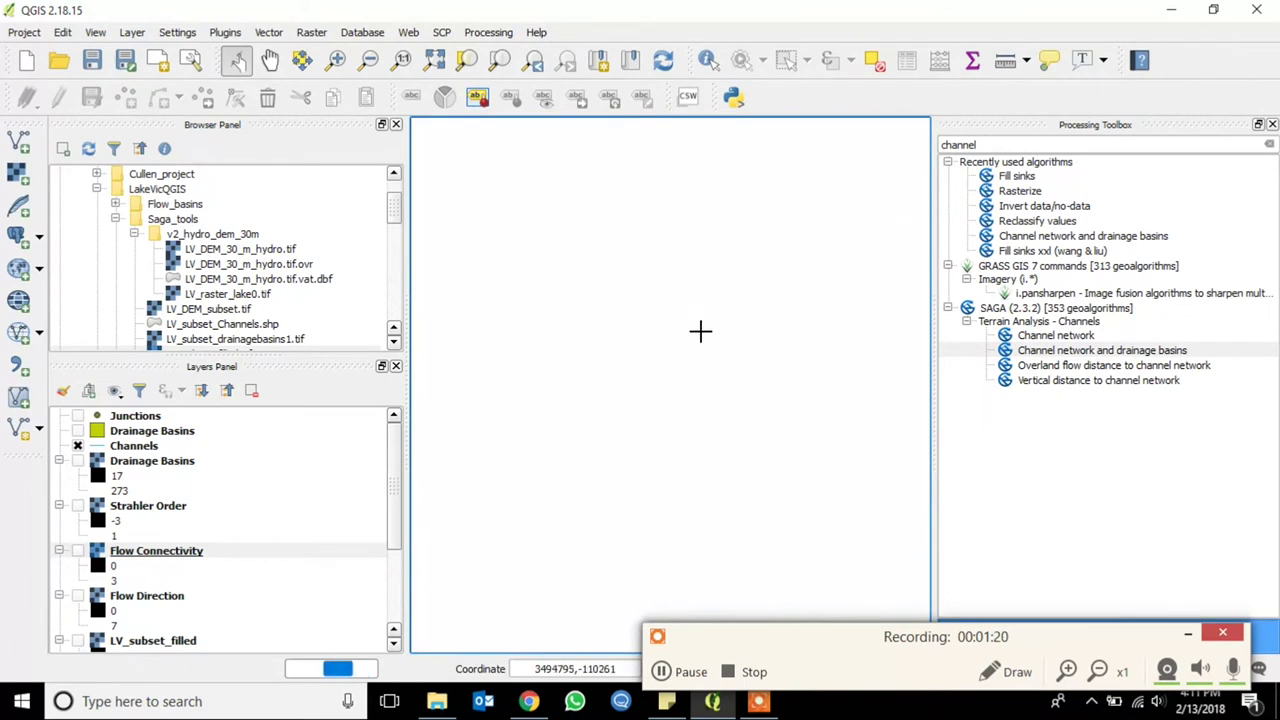
left_click(683, 665)
left_click(683, 670)
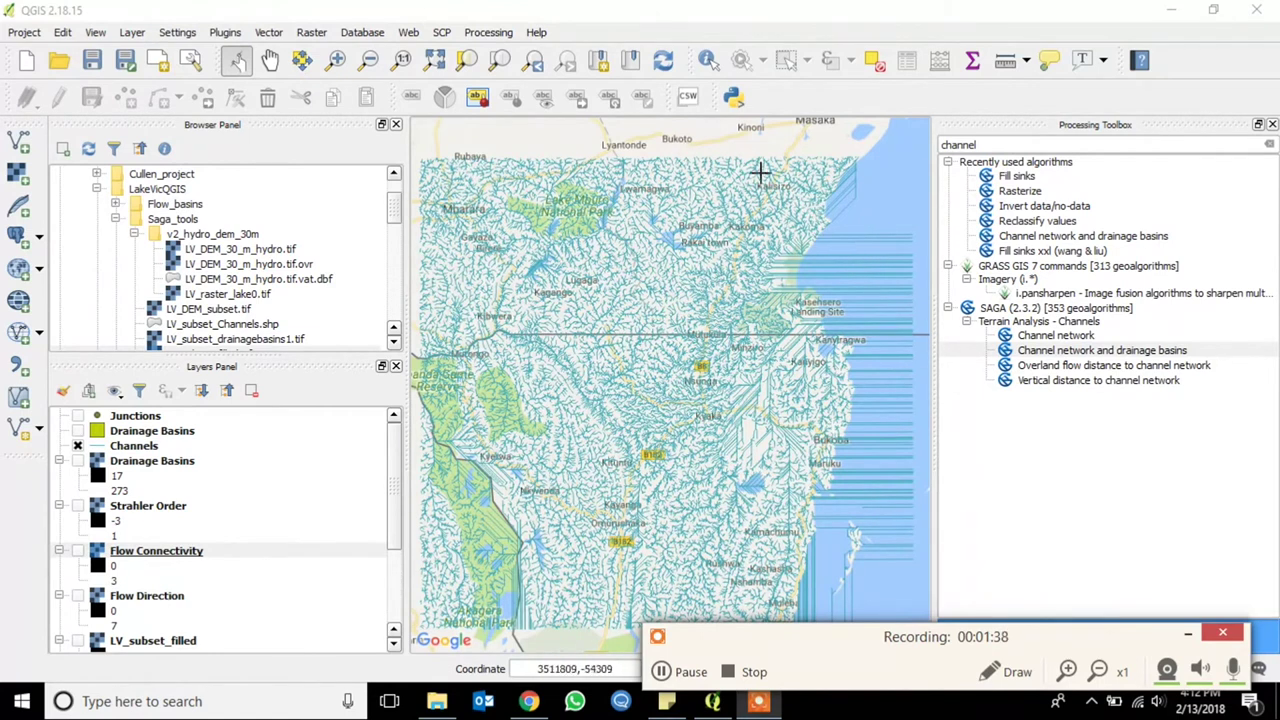
- Show the vector Drainage Basins layer and make its simple fill transparent, keeping the solid black outline
left_click(77, 445)
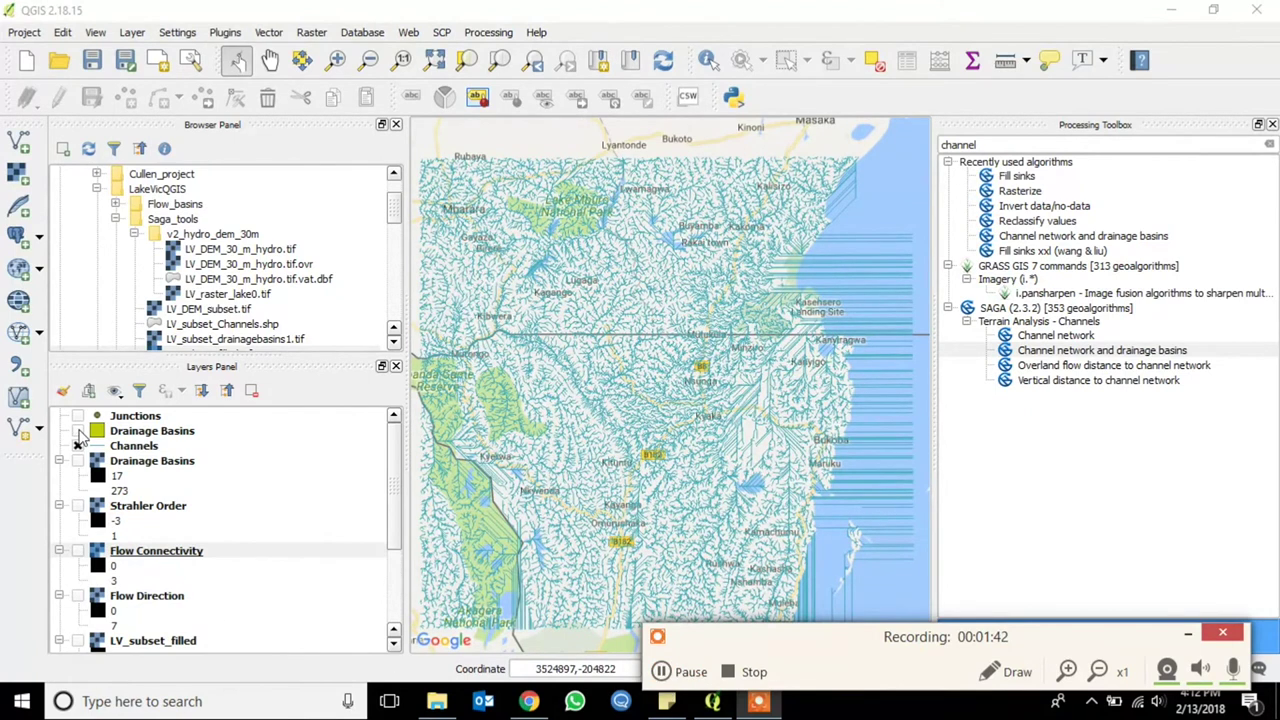
left_click(78, 431)
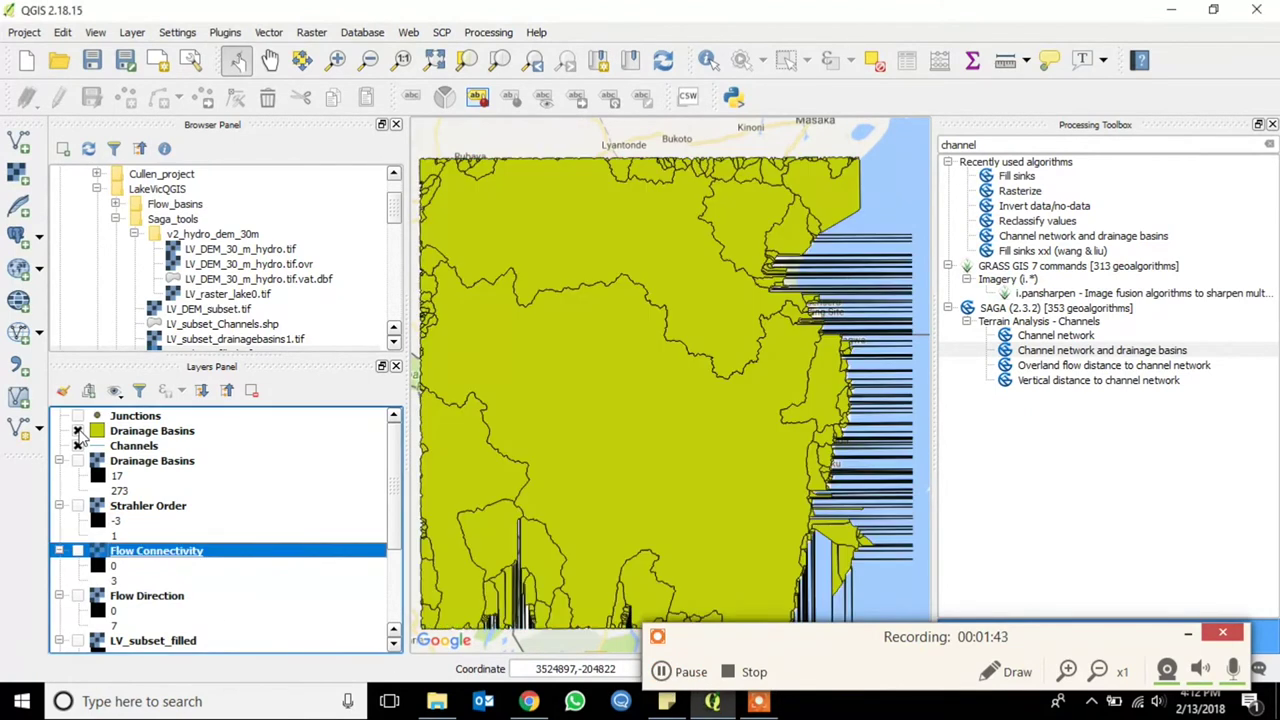
right_click(157, 432)
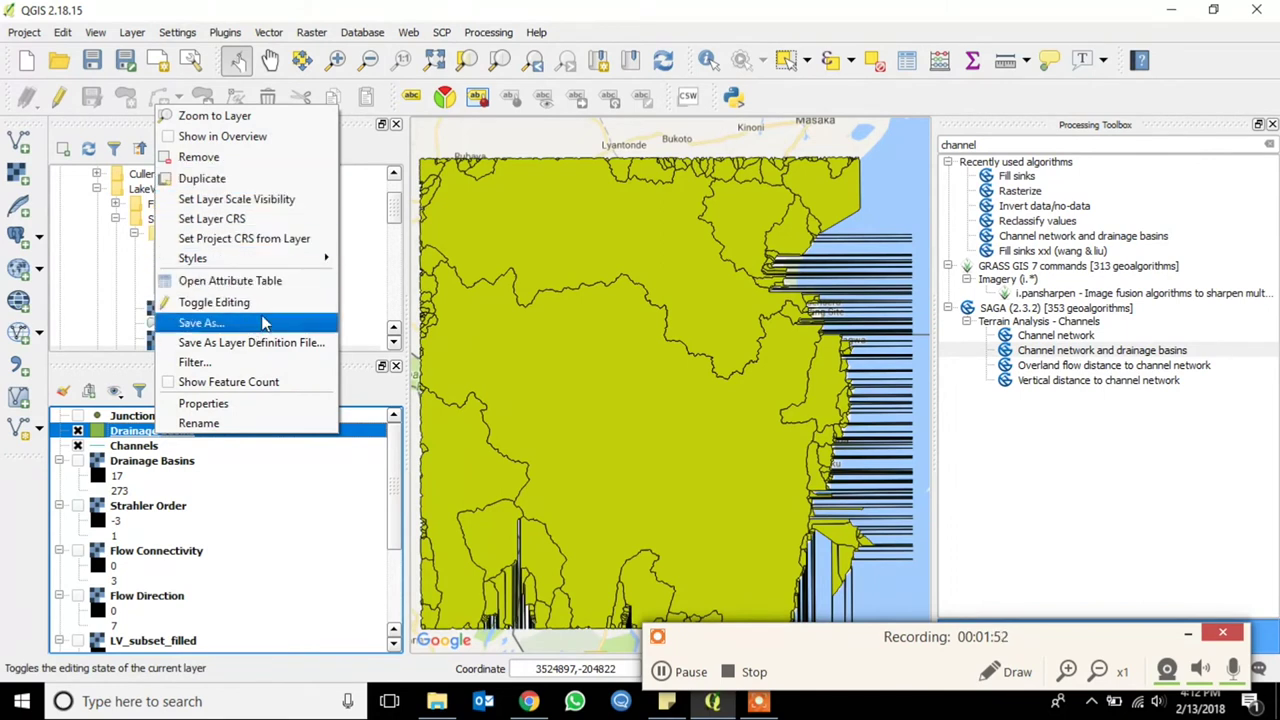
left_click(256, 405)
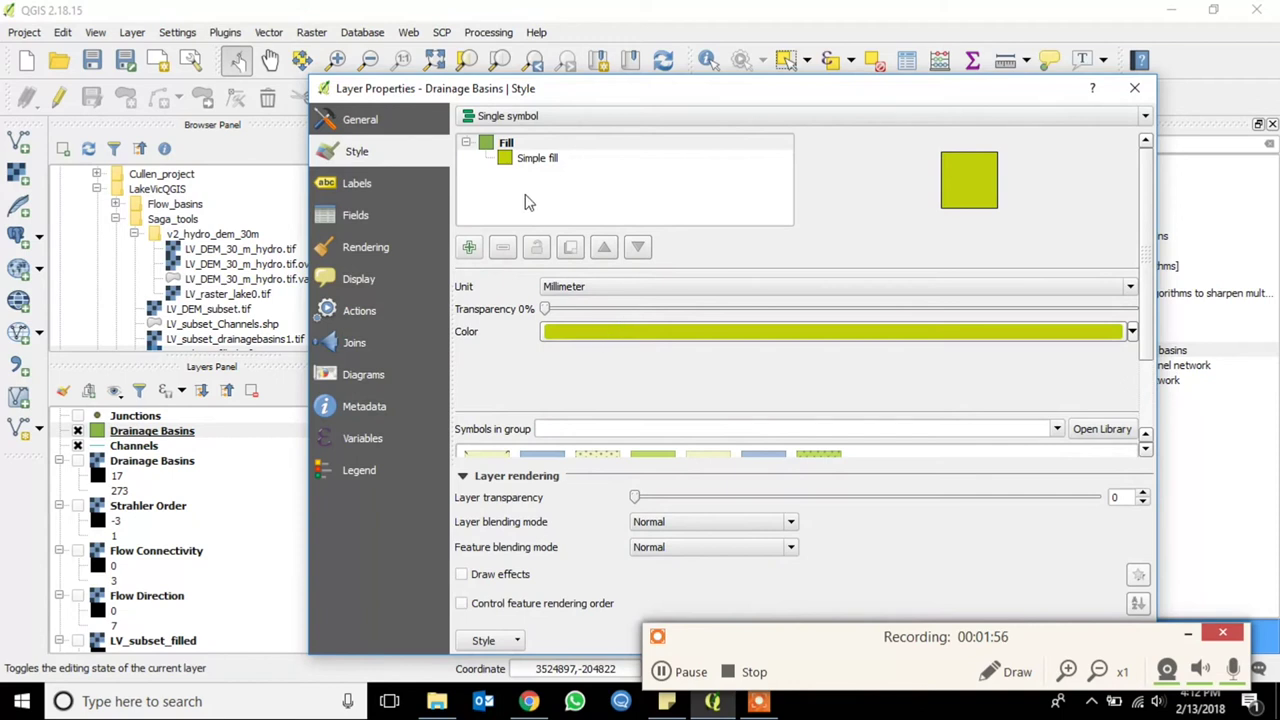
left_click(537, 160)
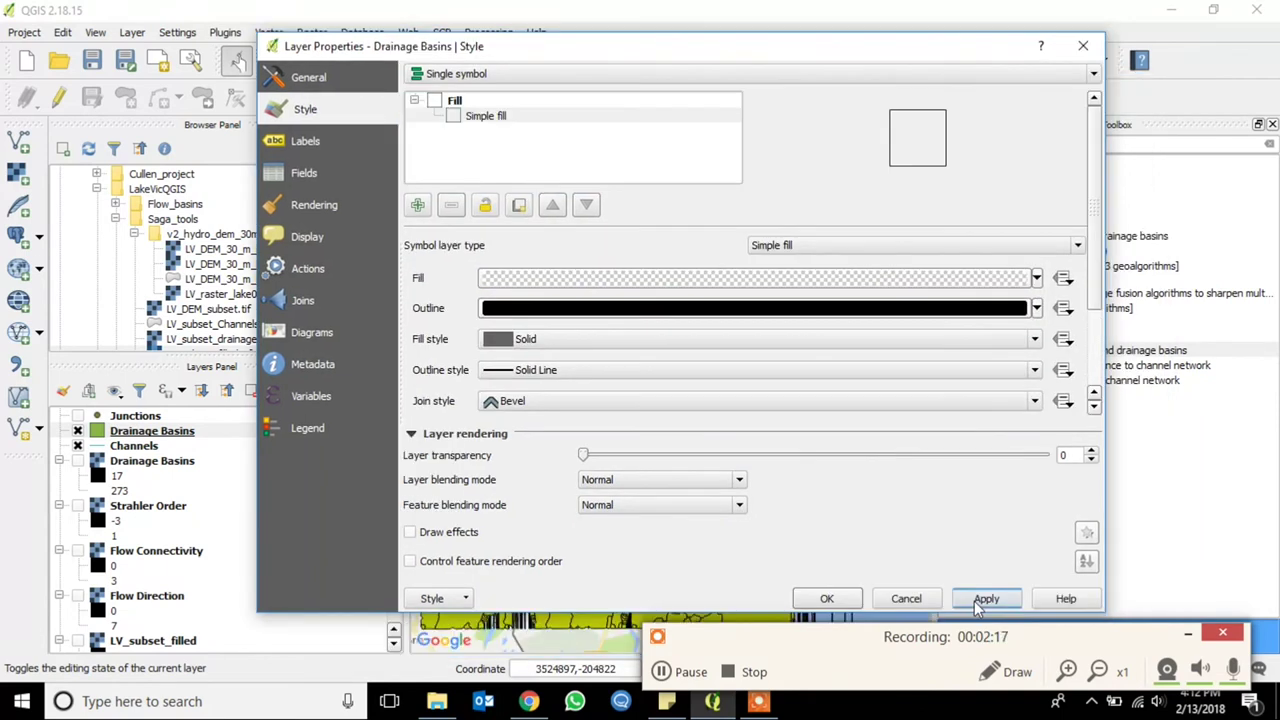
left_click(832, 597)
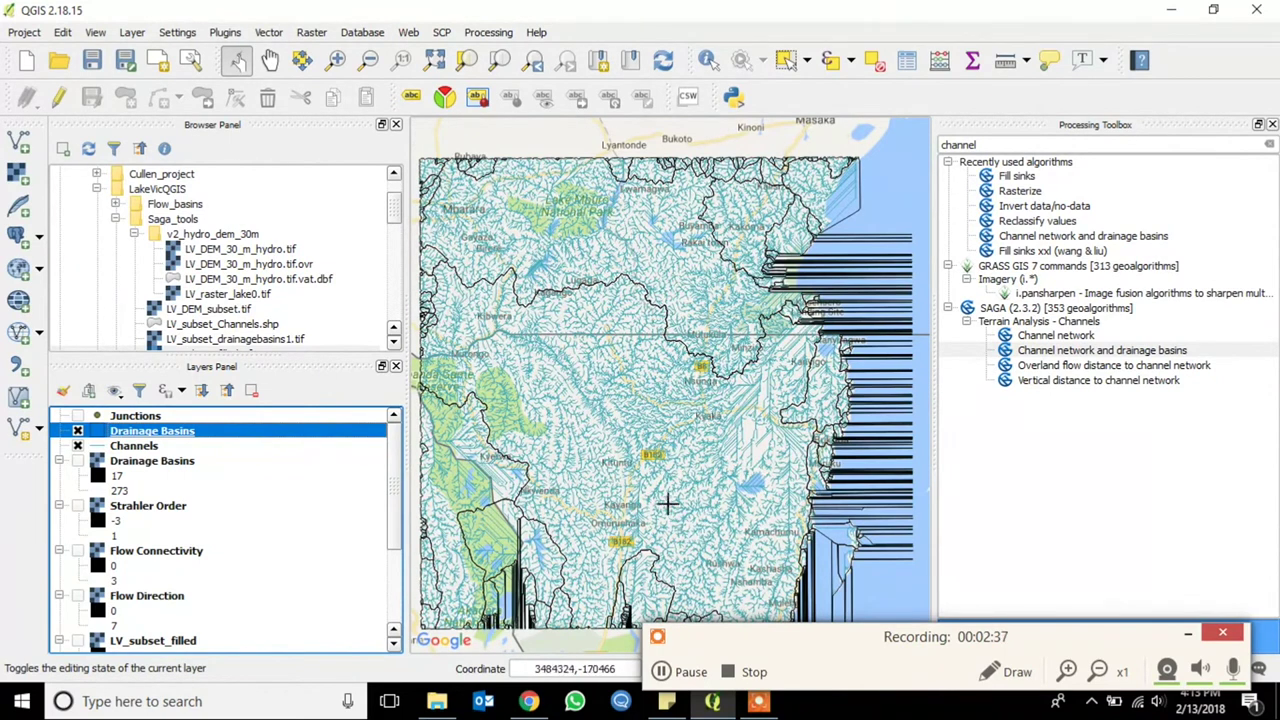
- Compare the raster Drainage Basins layer with the vector basin outlines, and restore the vector basins and channels display
left_click(78, 431)
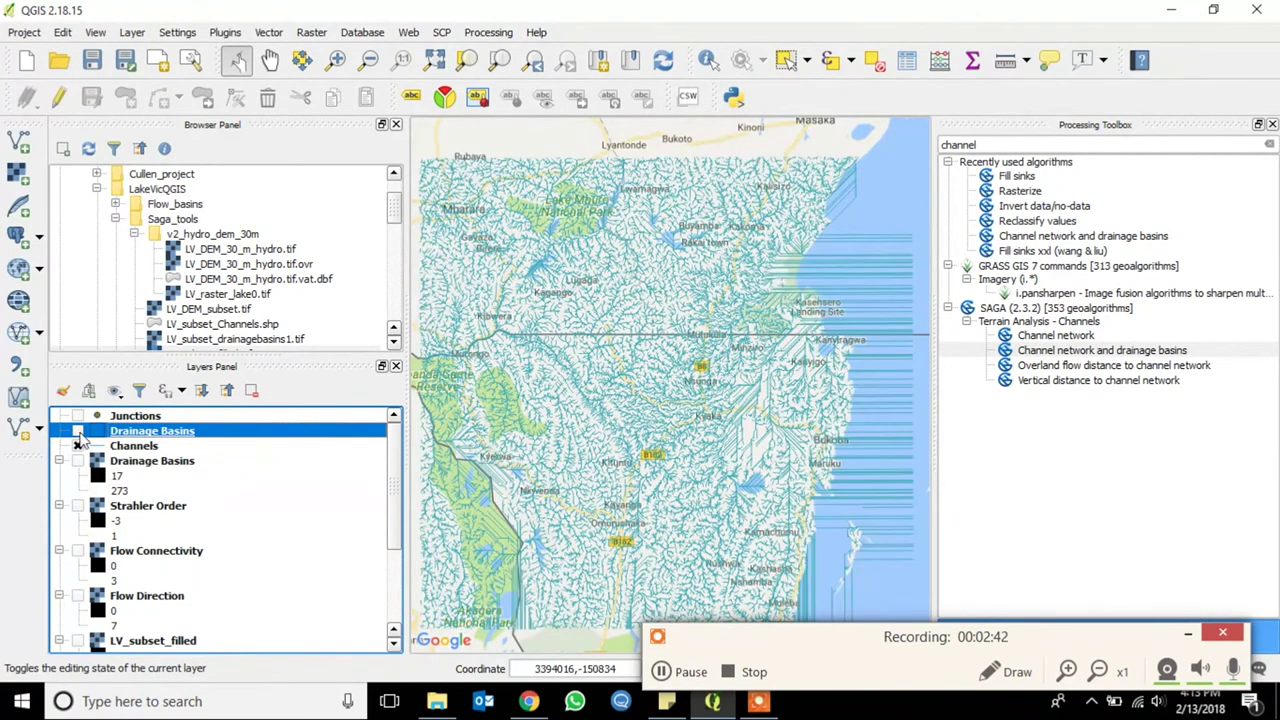
left_click(78, 446)
left_click(78, 461)
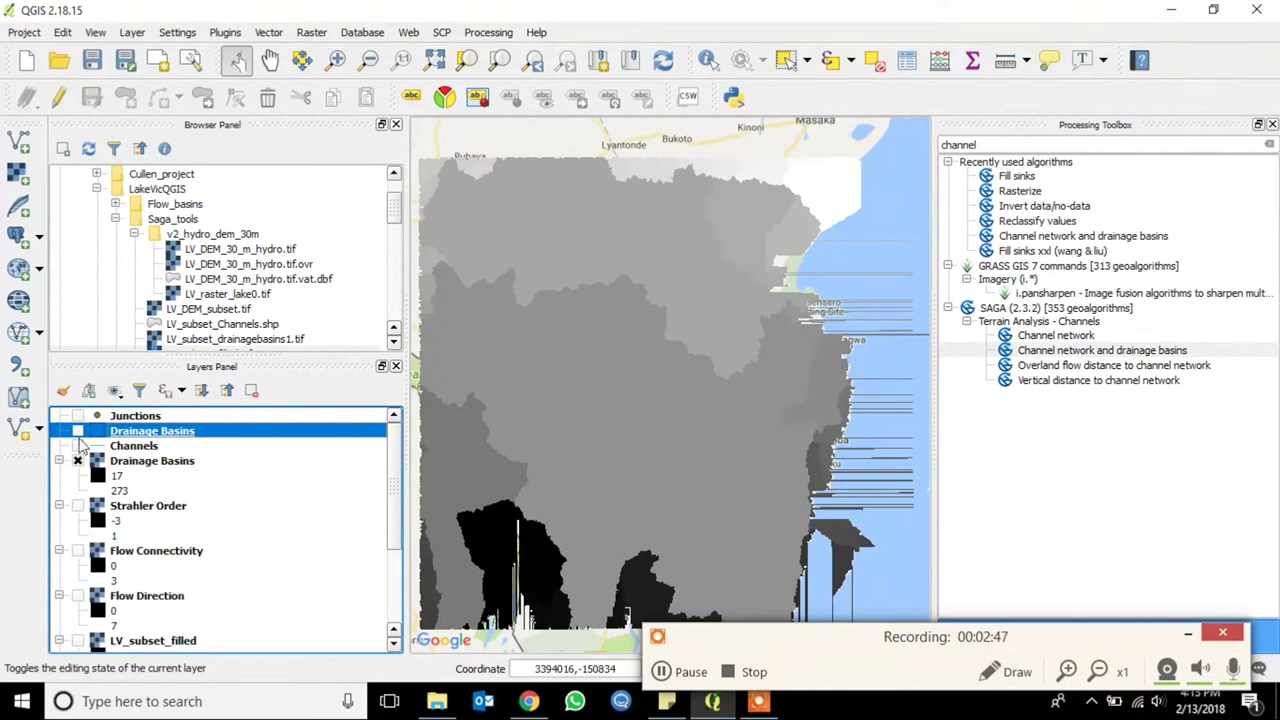
left_click(79, 432)
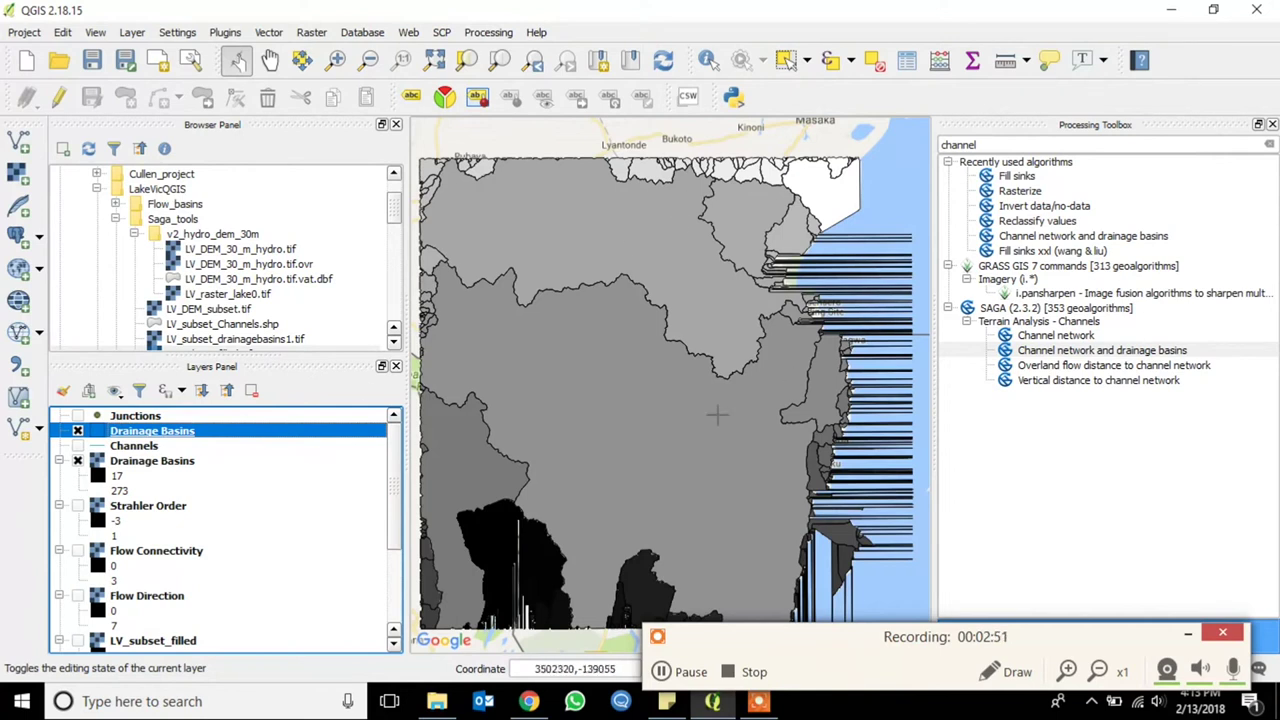
left_click(77, 461)
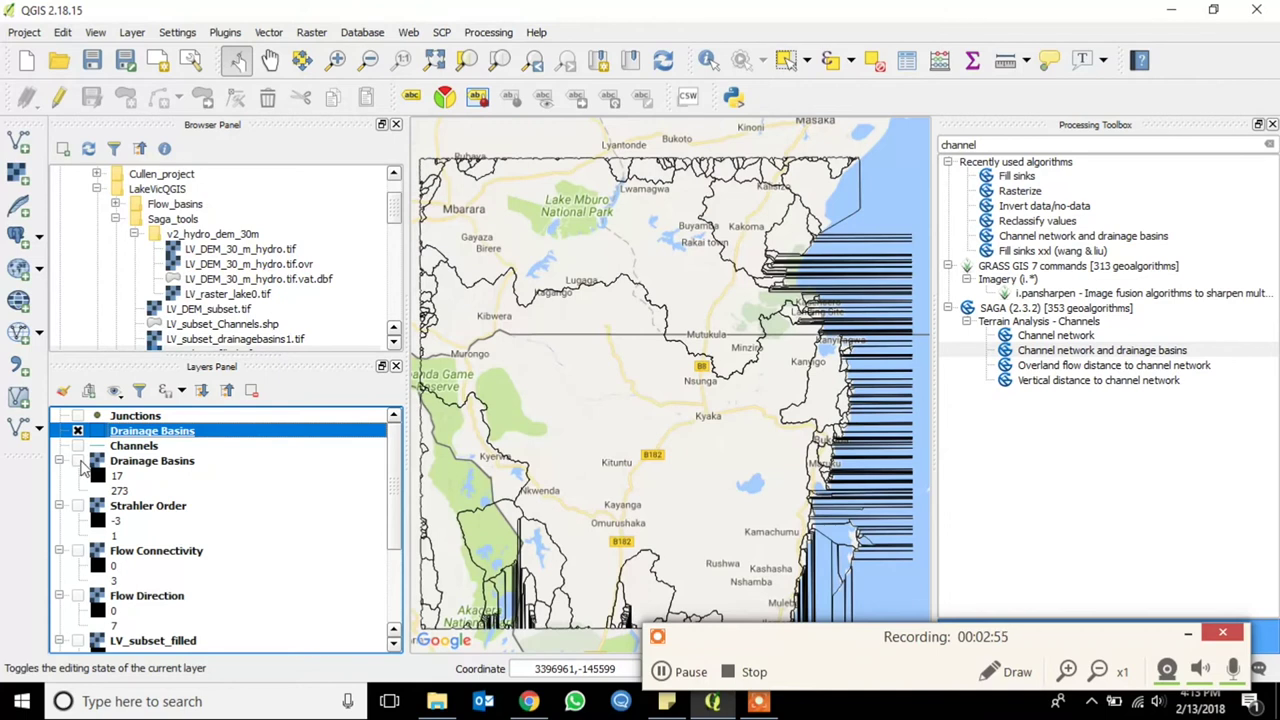
left_click(77, 446)
- Show the Strahler Order layer and hide the Google Streets and Channels layers
left_click(78, 506)
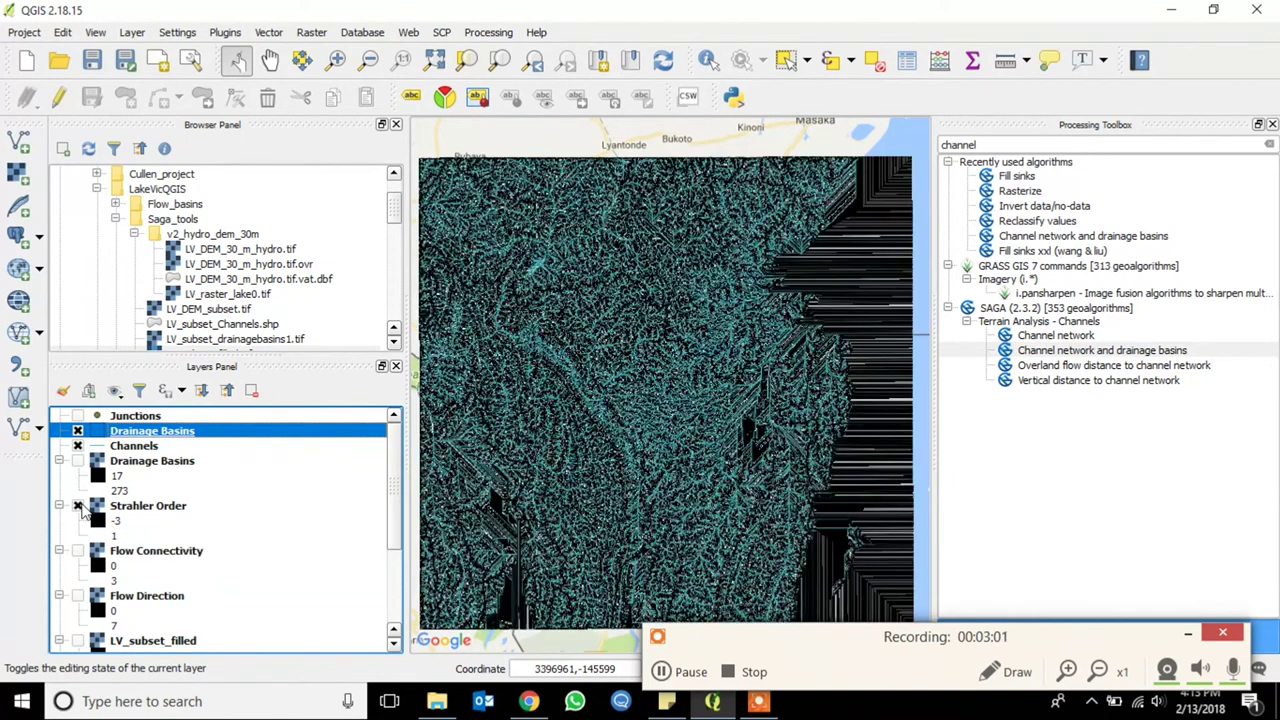
scroll(398, 478, "down", 3)
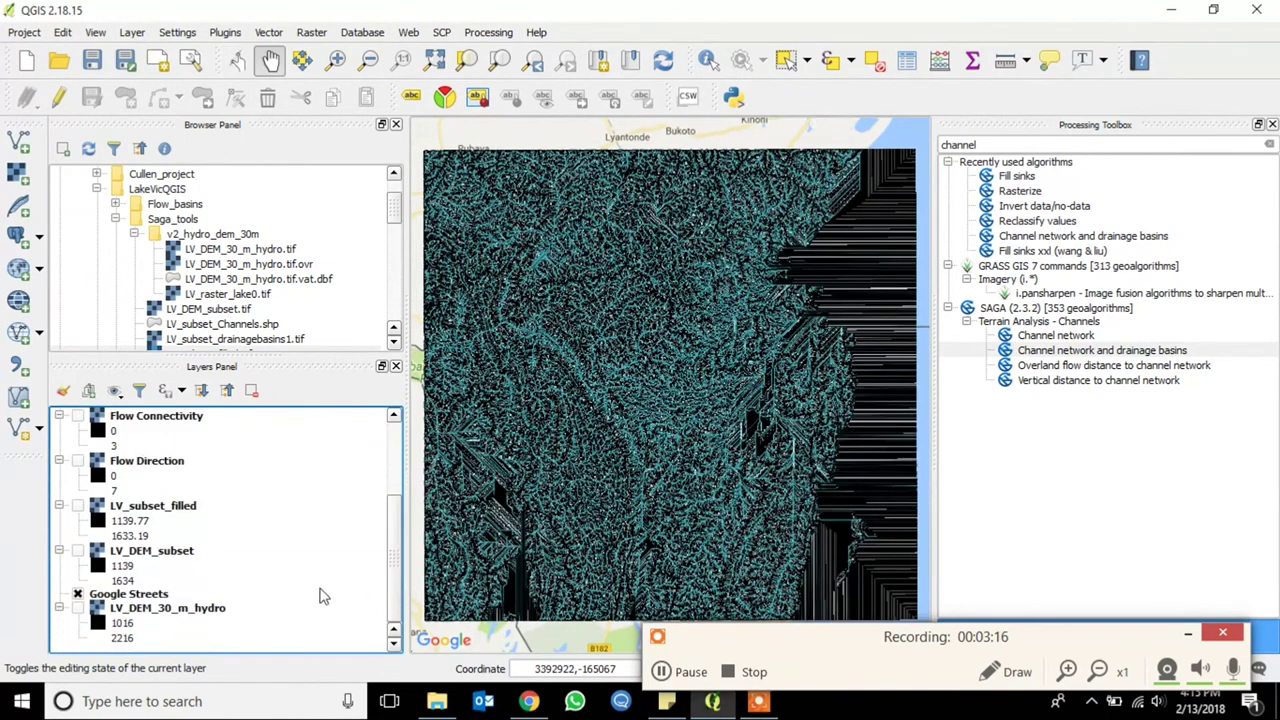
left_click(77, 594)
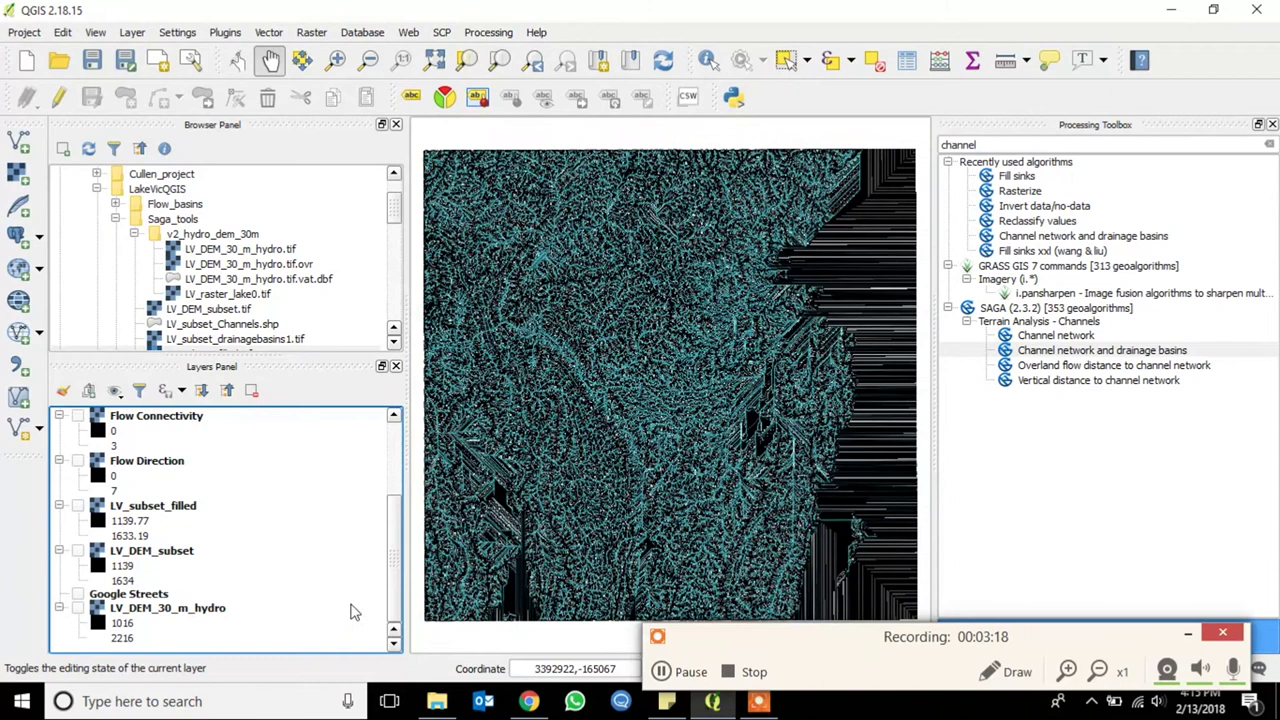
scroll(398, 527, "up", 5)
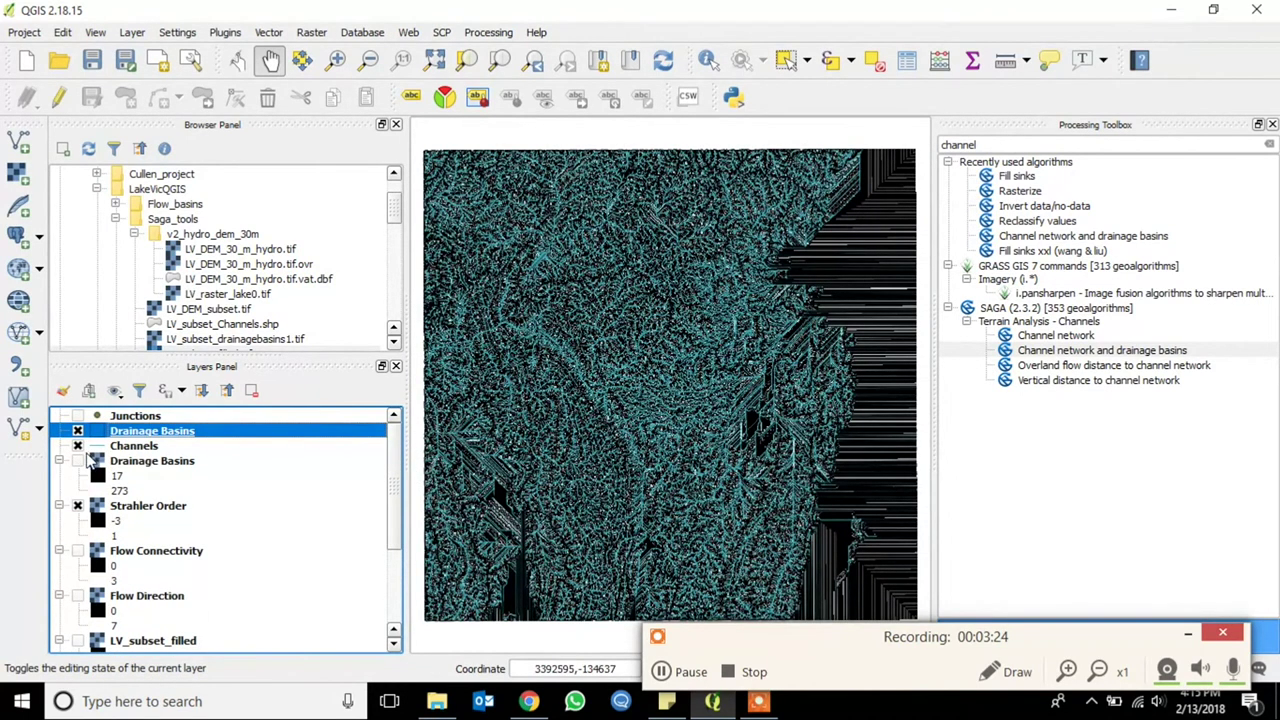
left_click(78, 506)
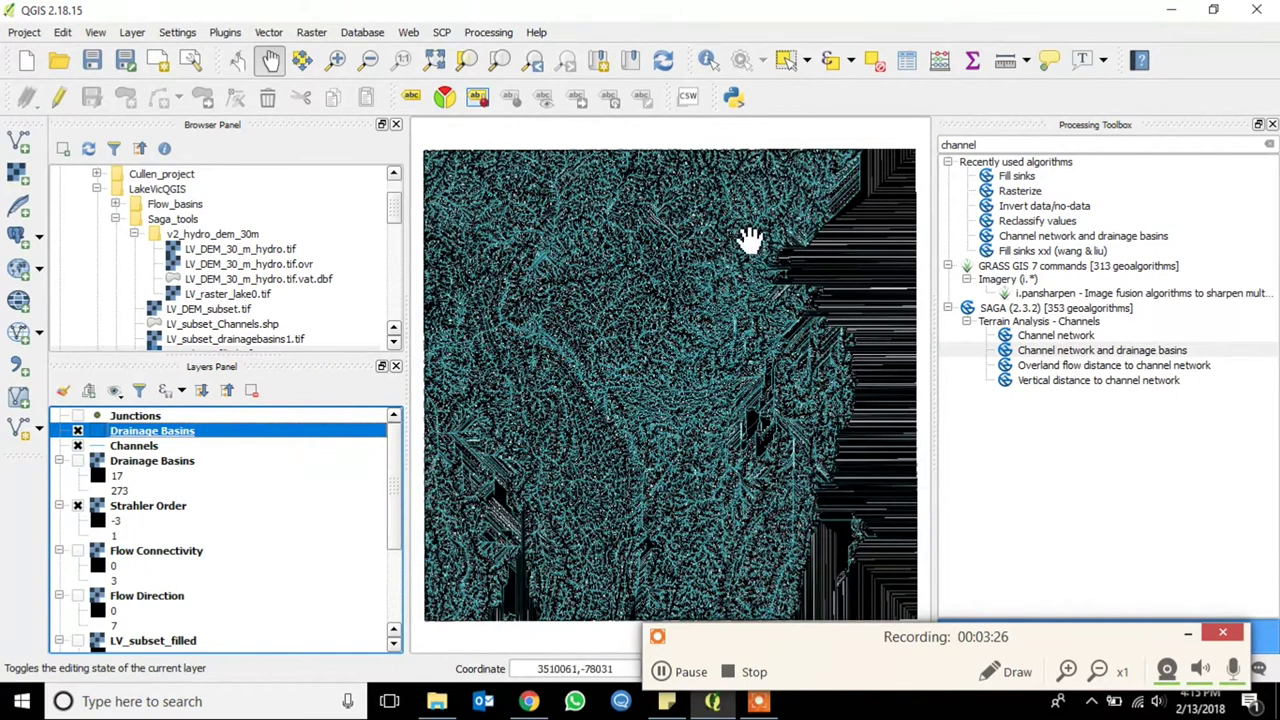
left_click(758, 701)
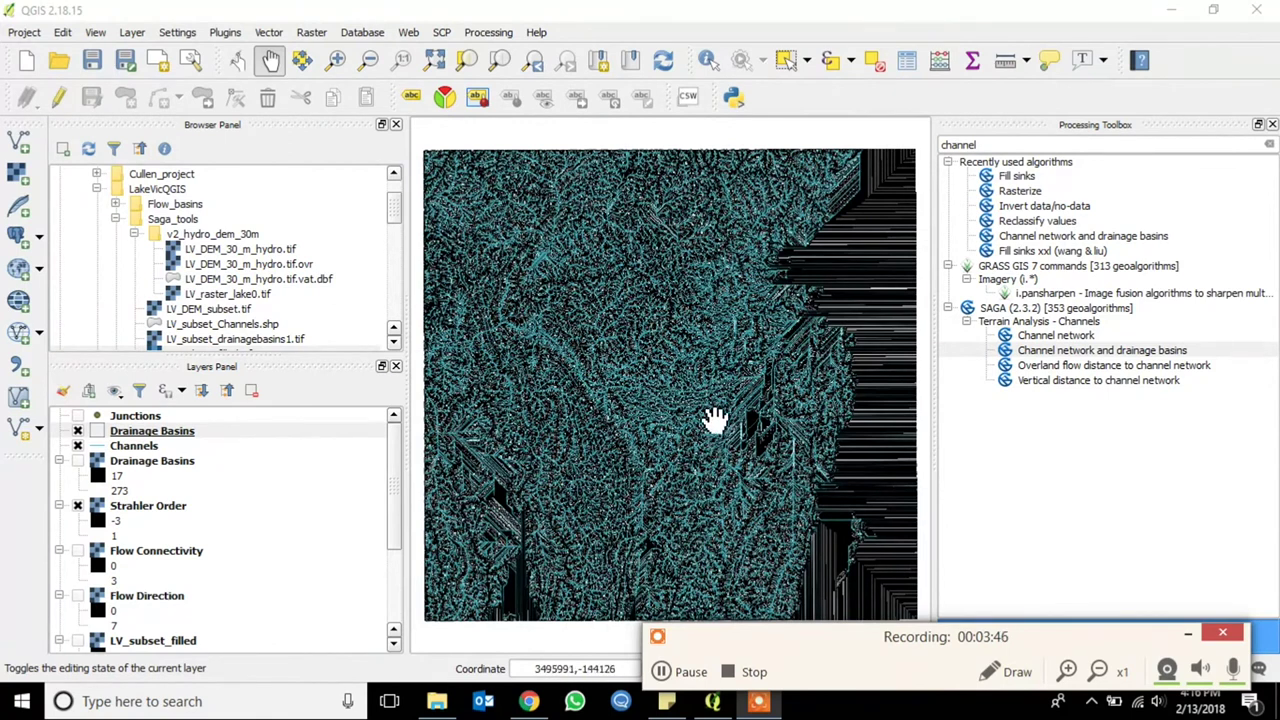
left_click(78, 446)
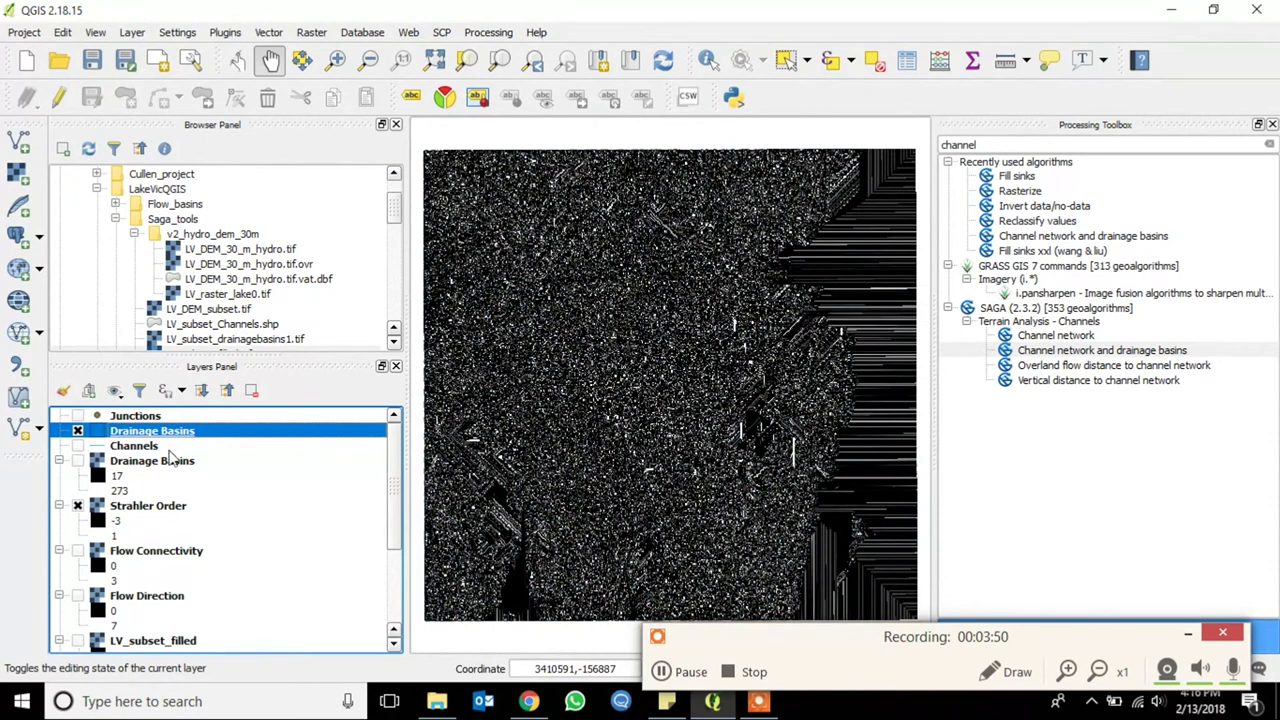
- Set the Strahler Order layer's render type to Singleband pseudocolor in its style properties
left_click(140, 510)
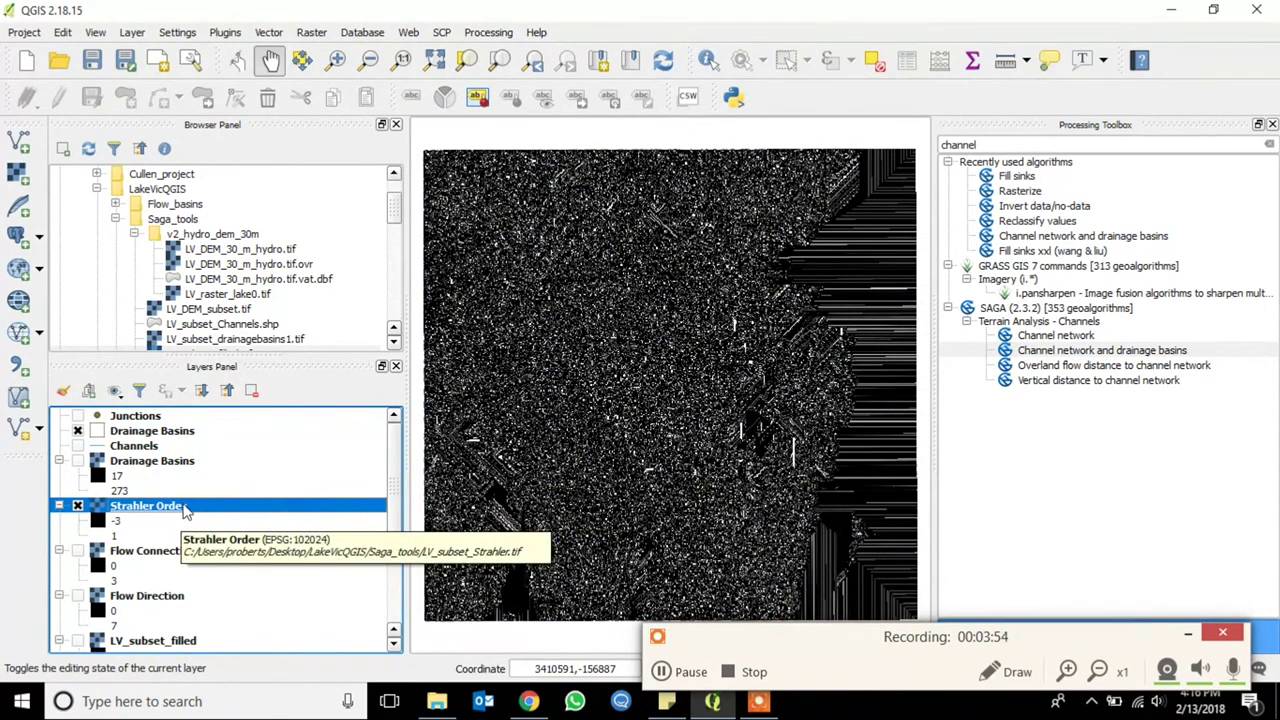
right_click(185, 511)
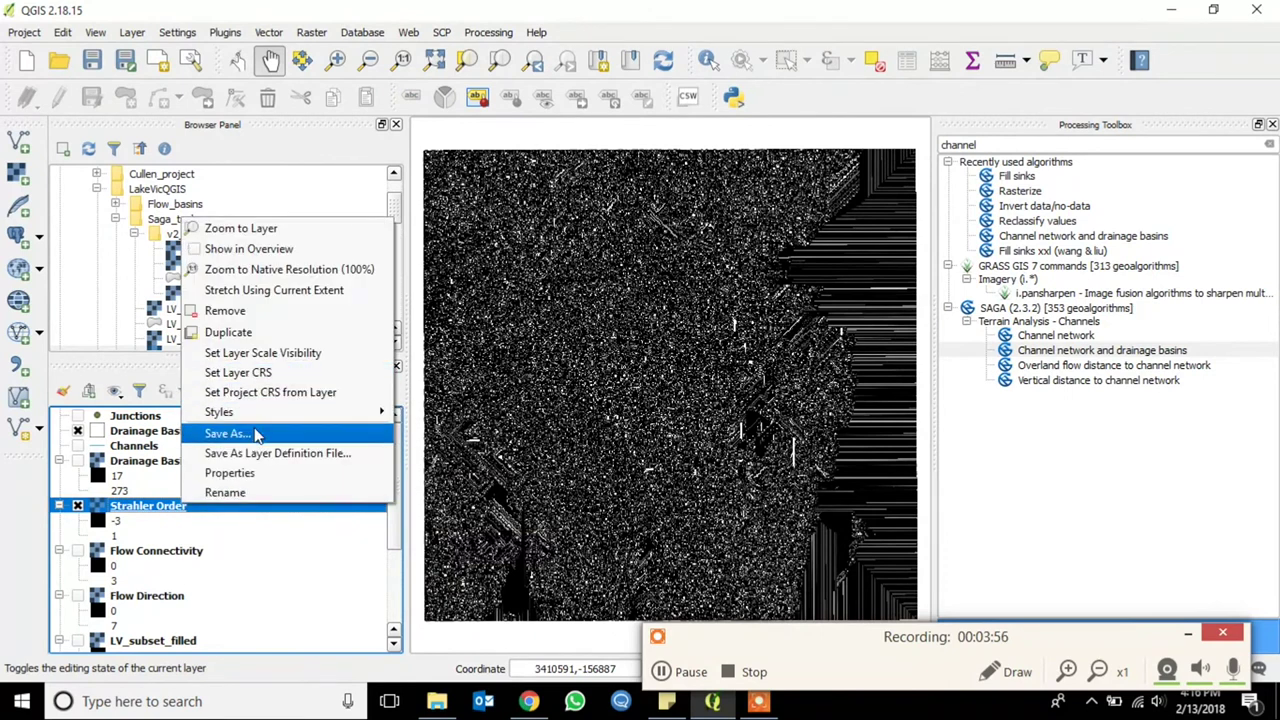
left_click(242, 473)
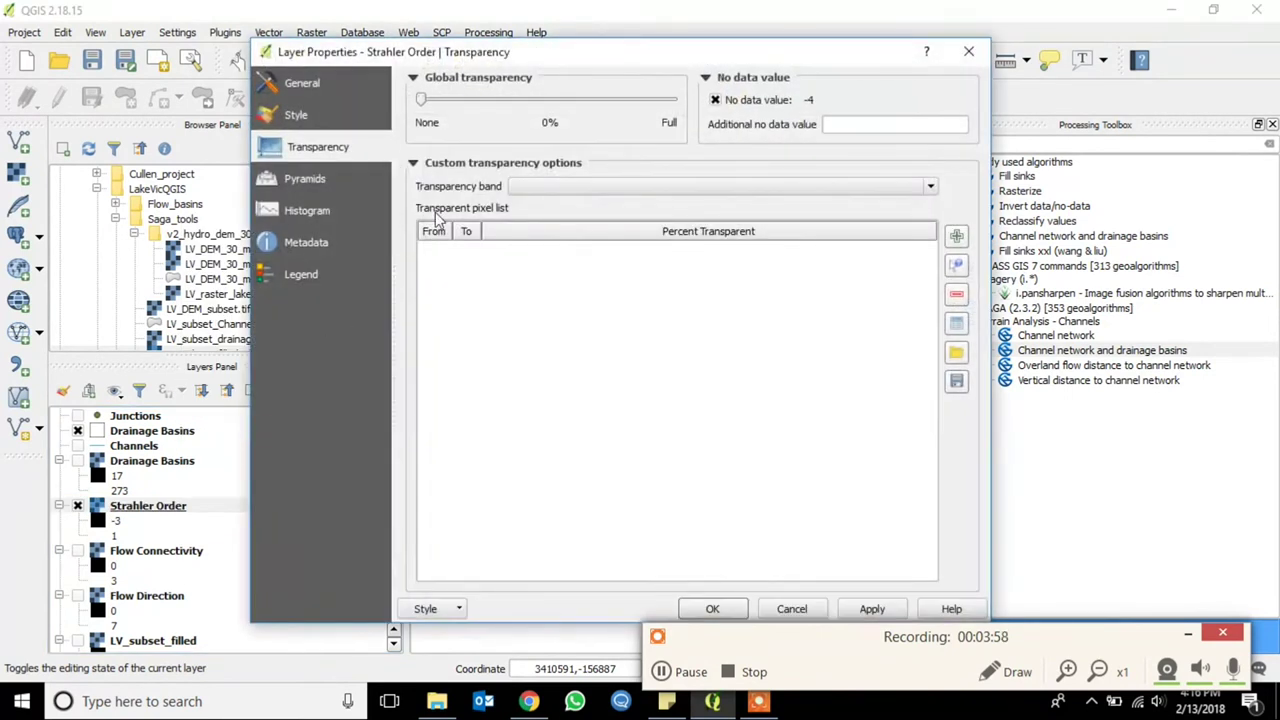
left_click(297, 117)
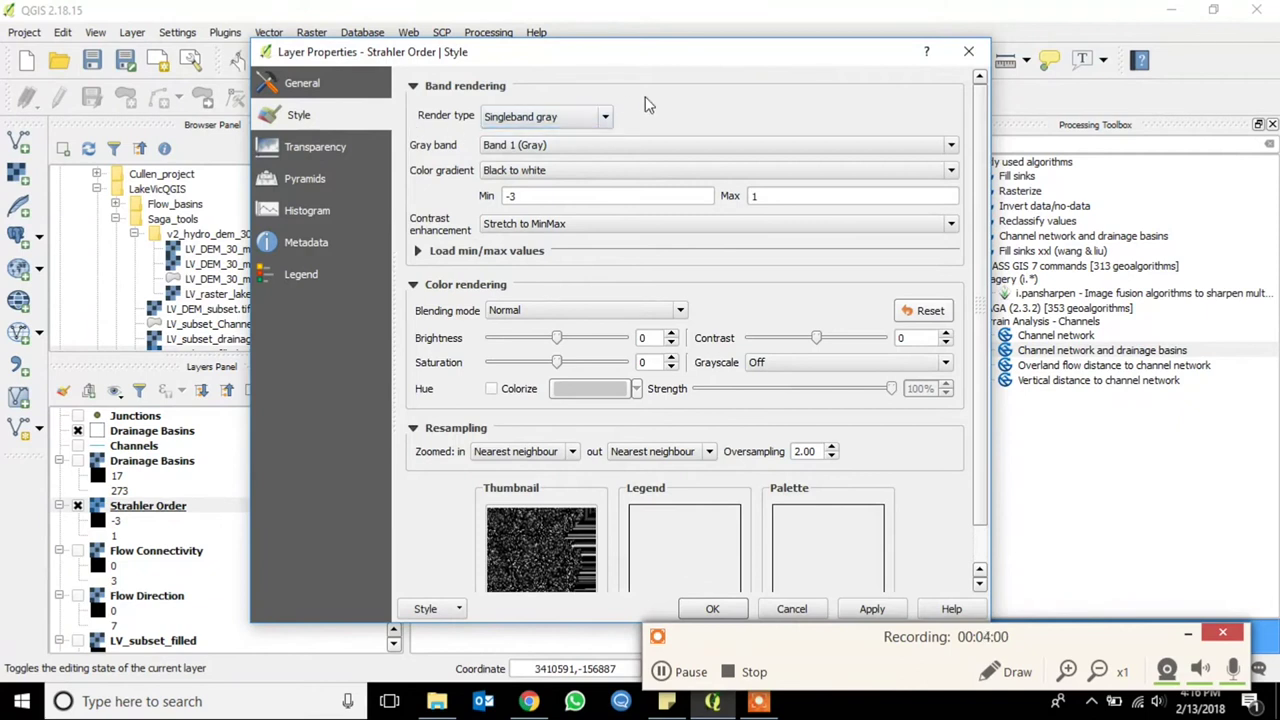
left_click(604, 119)
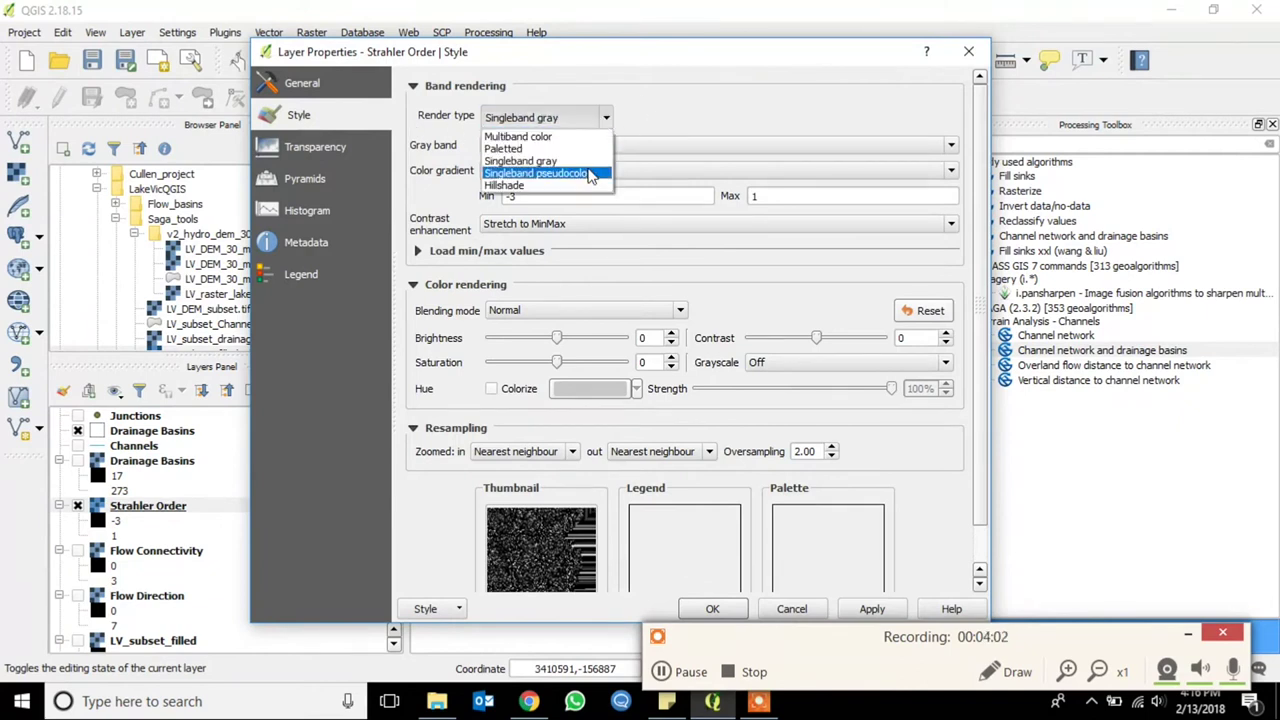
left_click(590, 174)
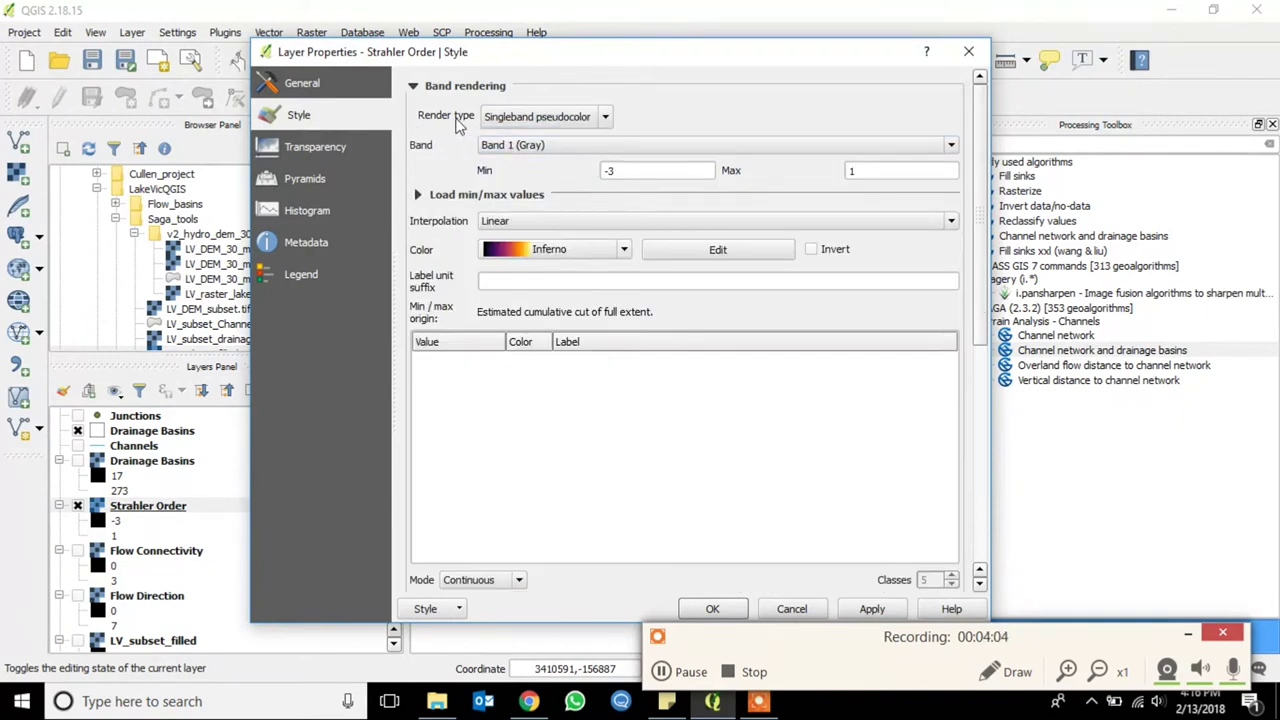
- Set the Strahler Order layer's interpolation to Exact and its classification mode to Equal interval
left_click(522, 221)
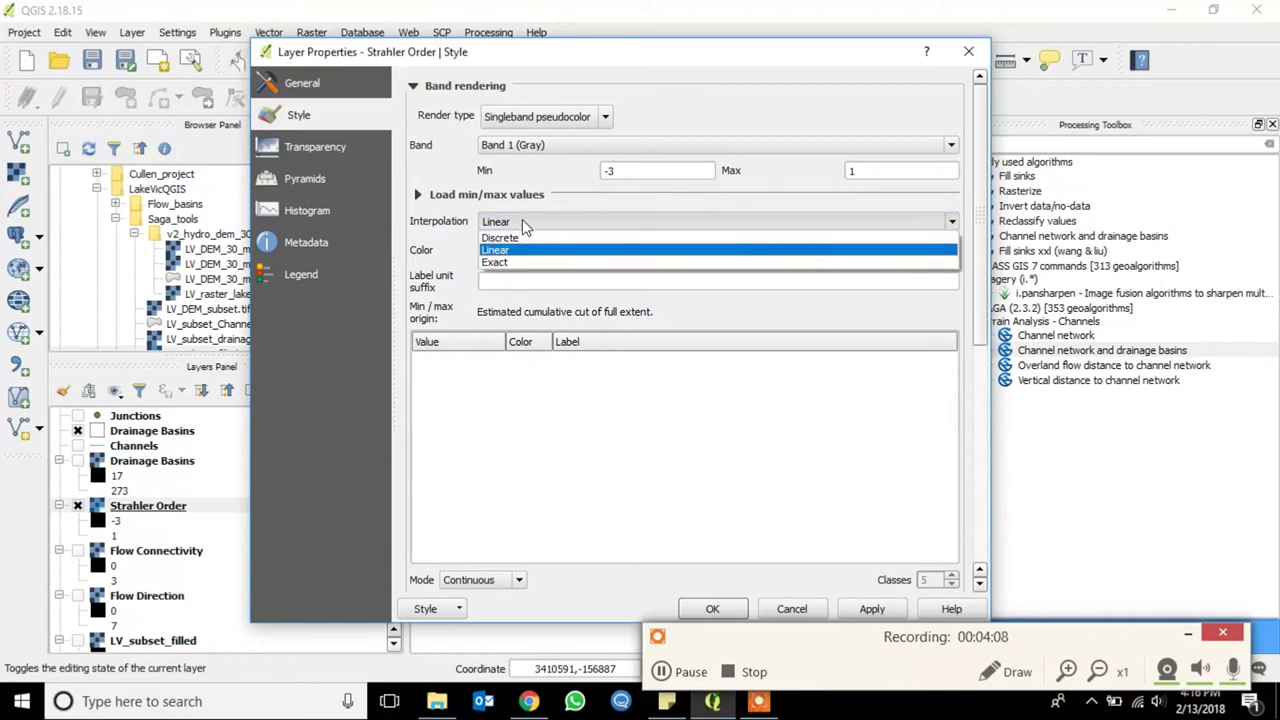
left_click(509, 263)
left_click(486, 582)
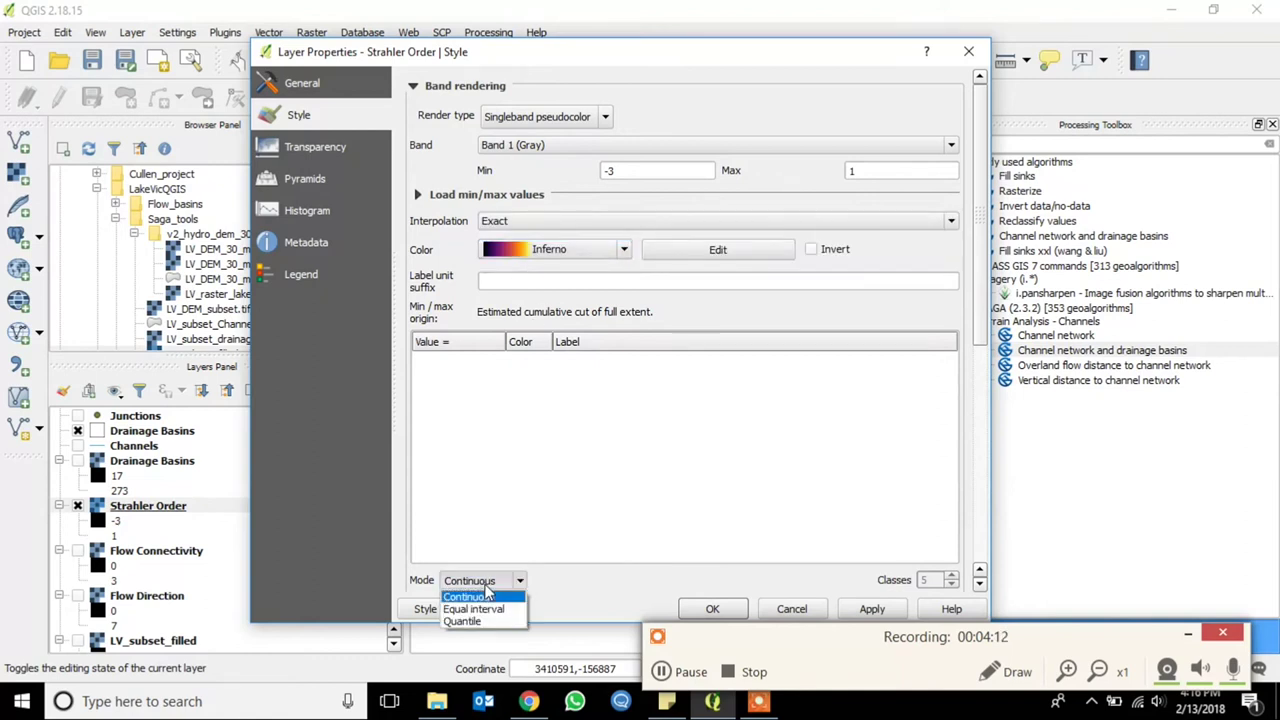
left_click(488, 610)
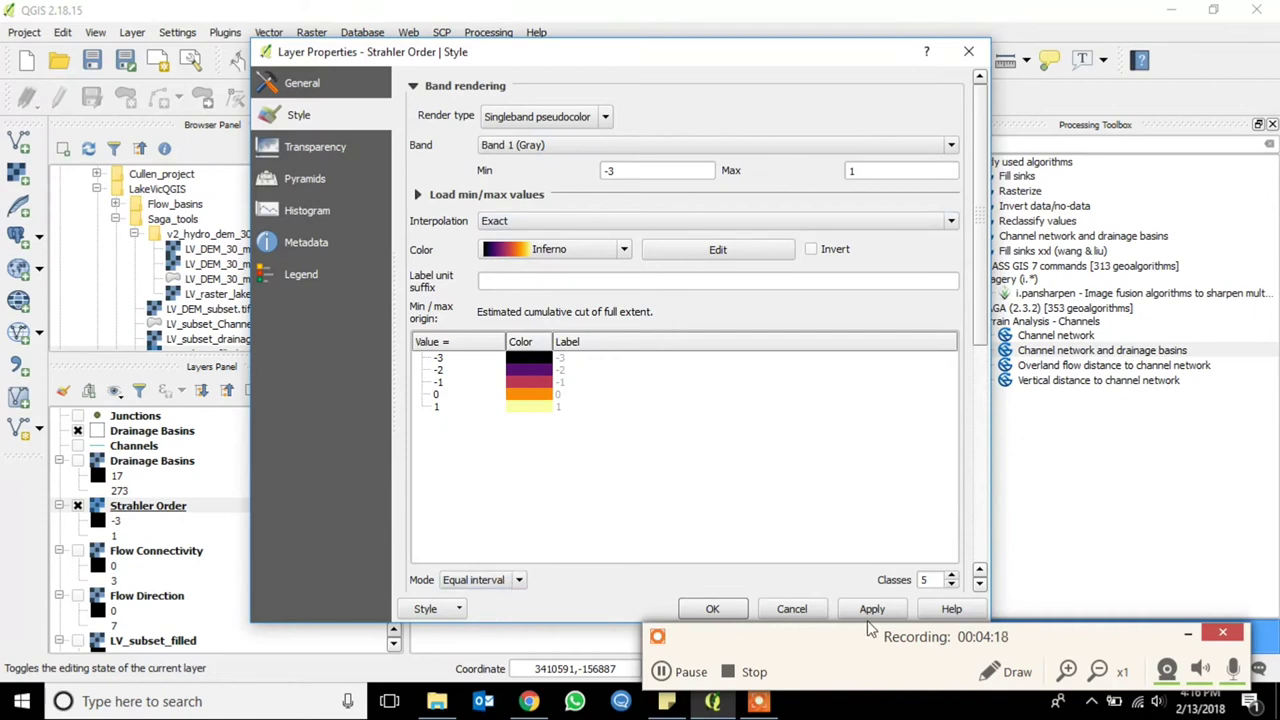
- Apply the Greens color ramp to the Strahler Order layer and close its properties
left_click(620, 250)
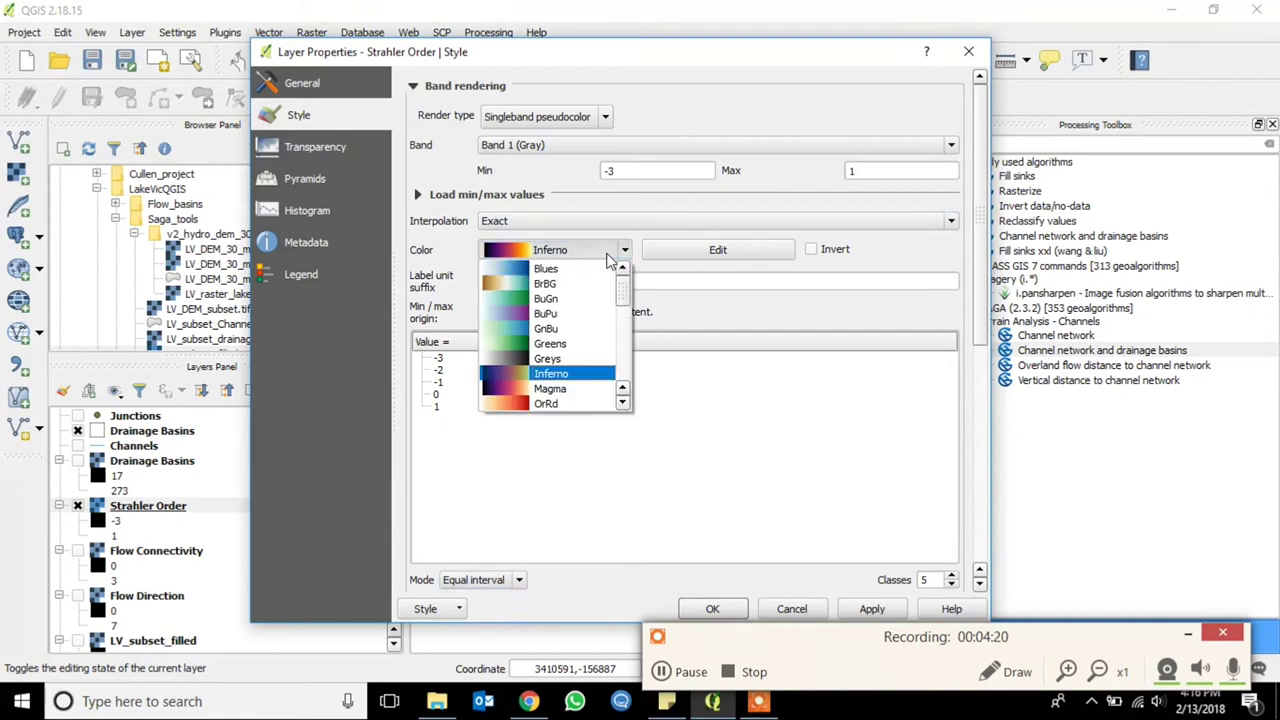
left_click(582, 345)
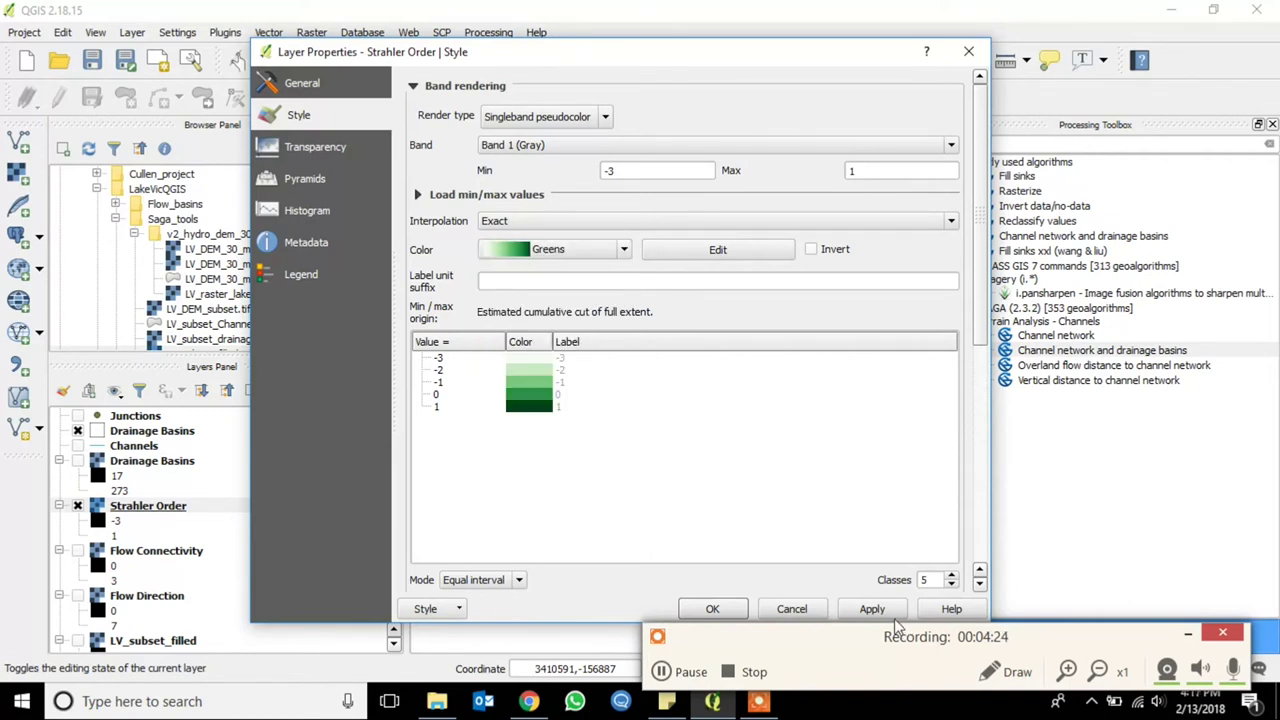
left_click(866, 608)
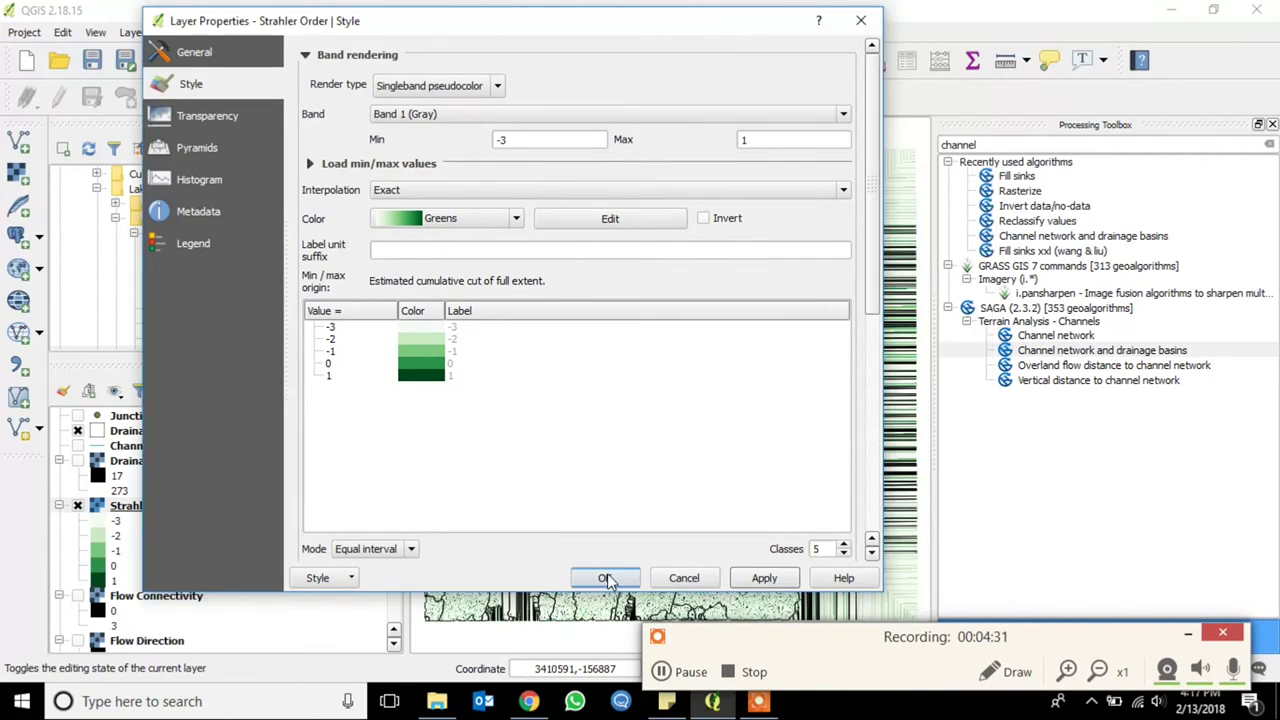
left_click(605, 578)
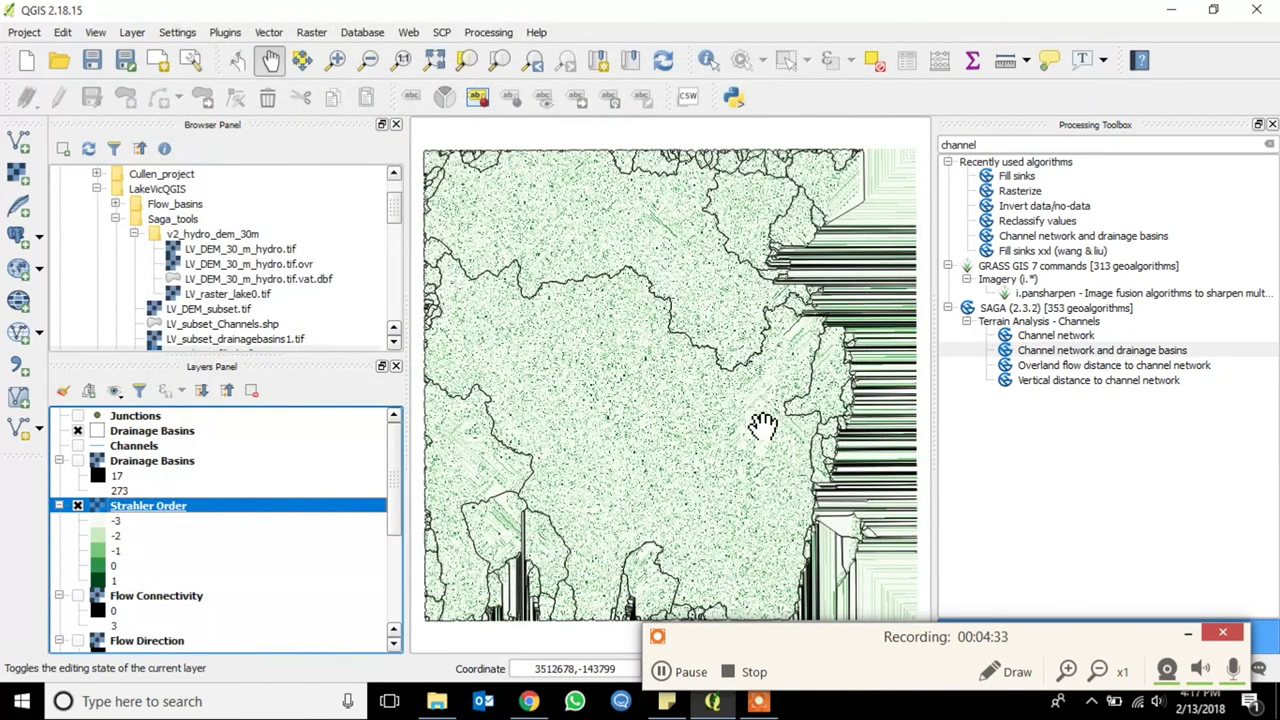
- Show the Channels layer over the Strahler Order raster and examine how the channels line up with the stream orders
scroll(763, 425, "up", 1)
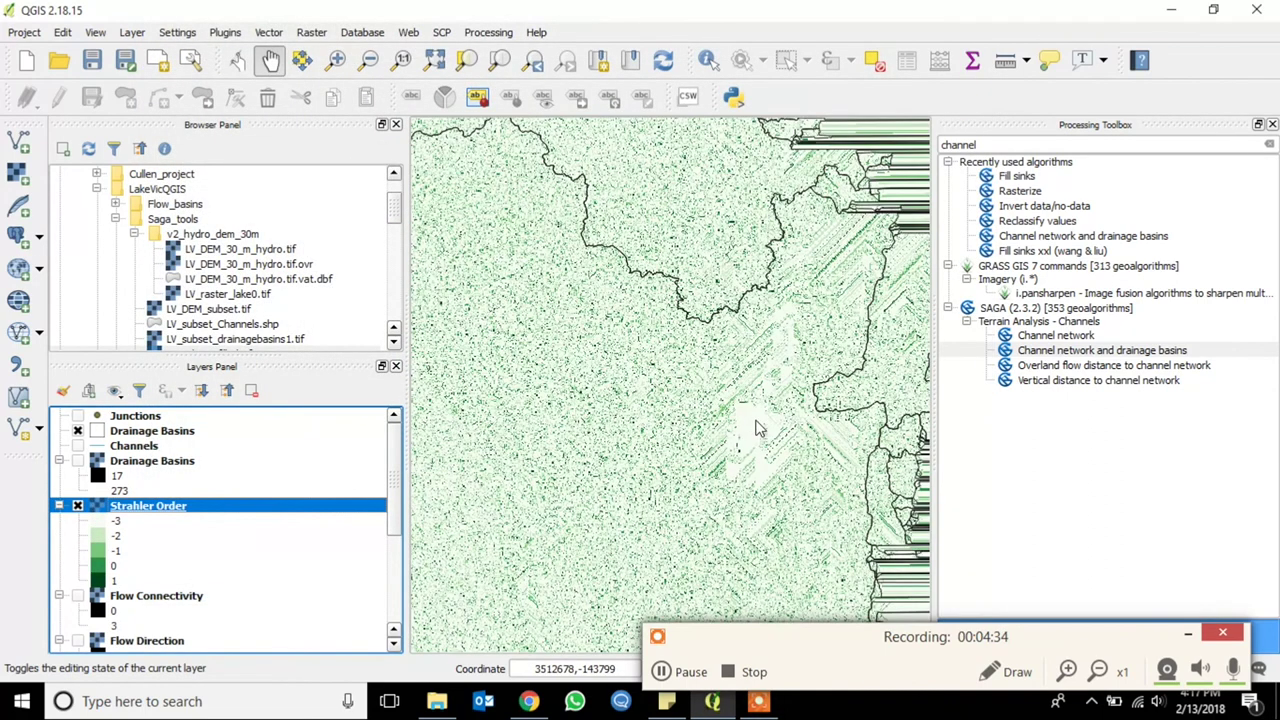
left_click(78, 446)
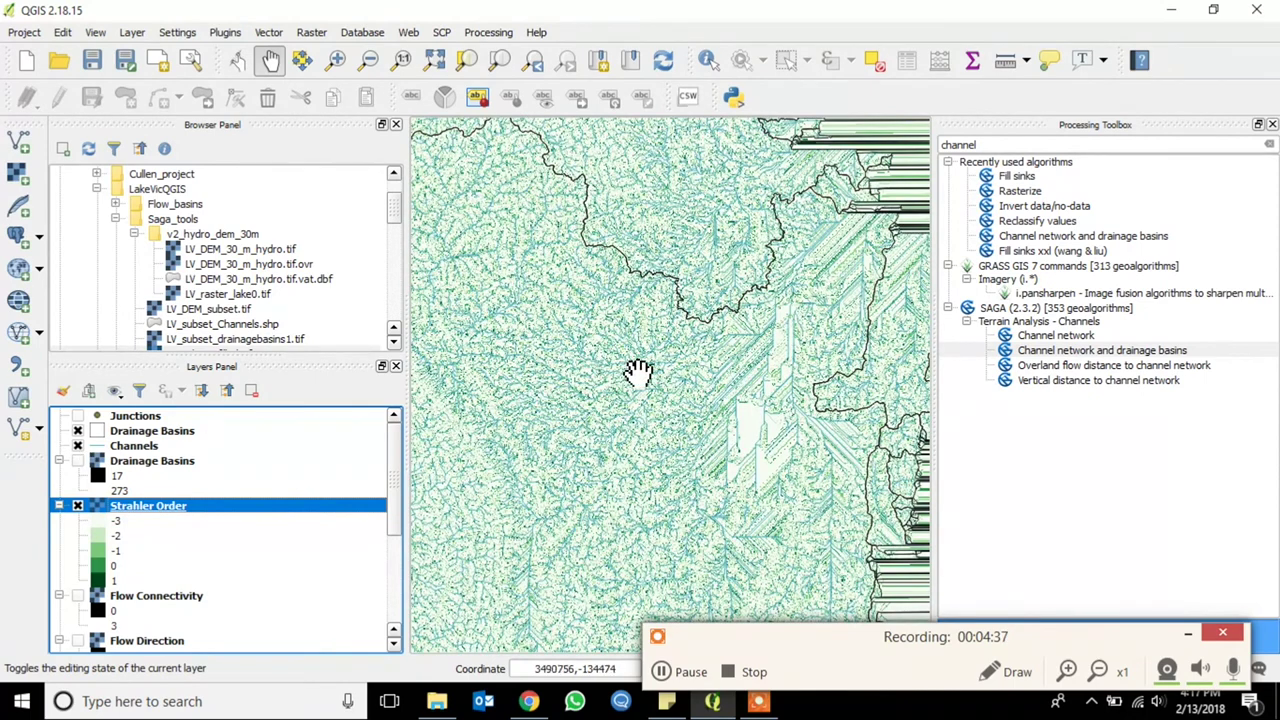
scroll(605, 398, "up", 1)
scroll(605, 398, "up", 1)
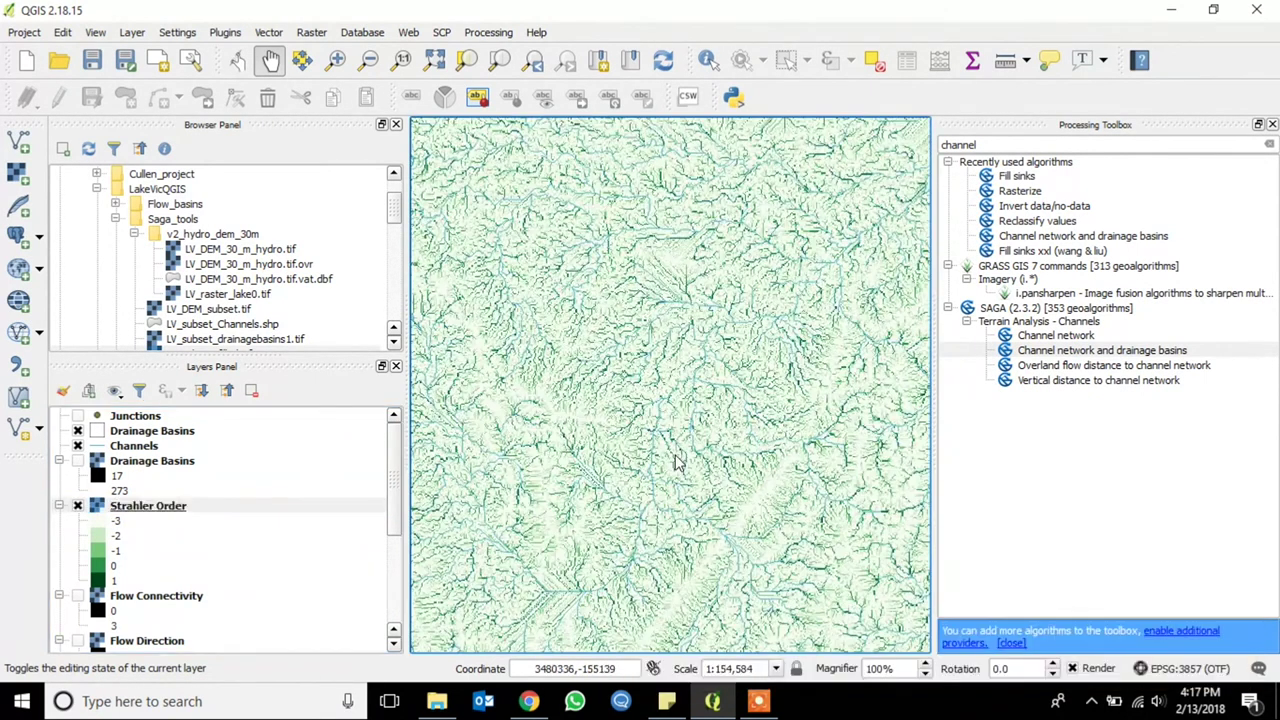
scroll(675, 463, "up", 1)
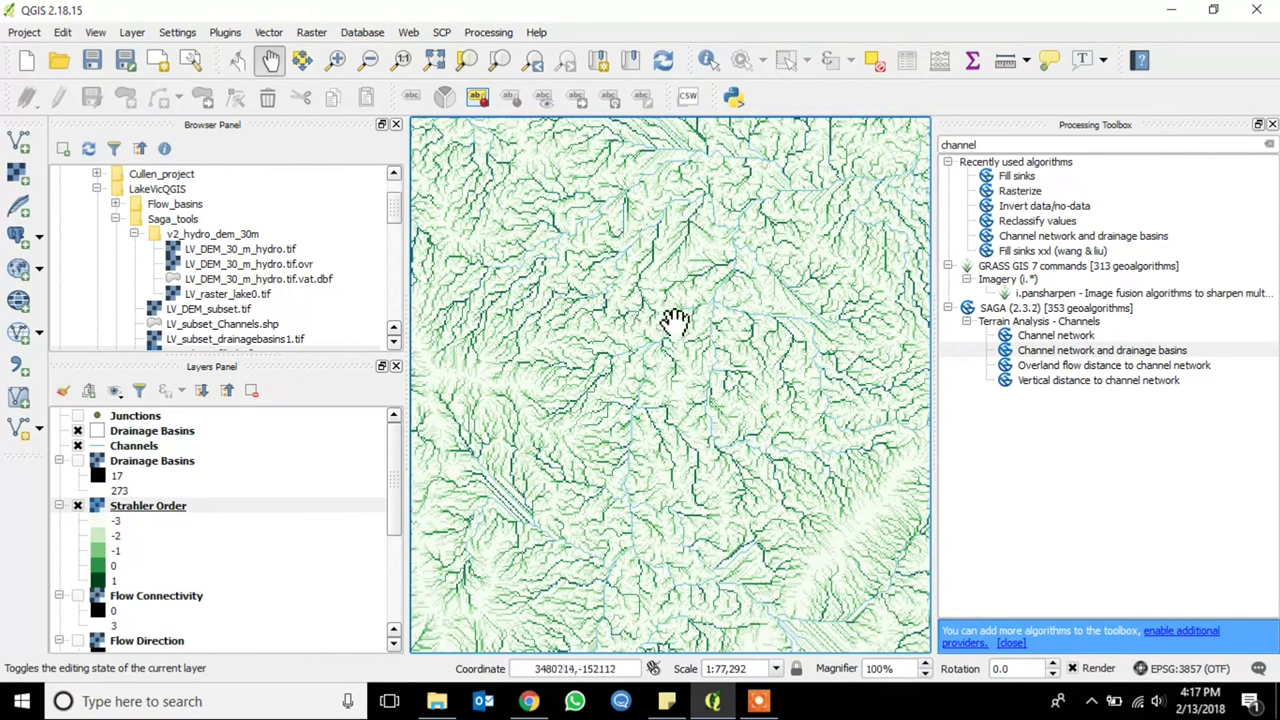
scroll(718, 377, "up", 1)
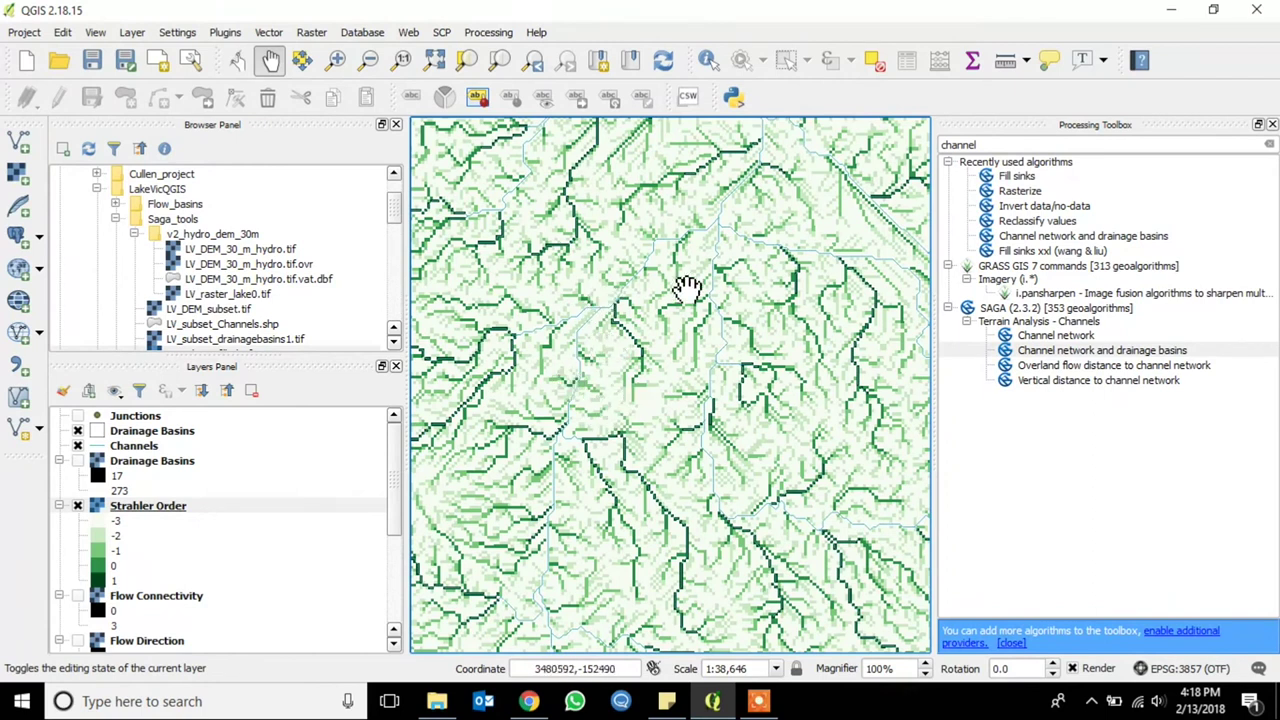
scroll(754, 288, "down", 2)
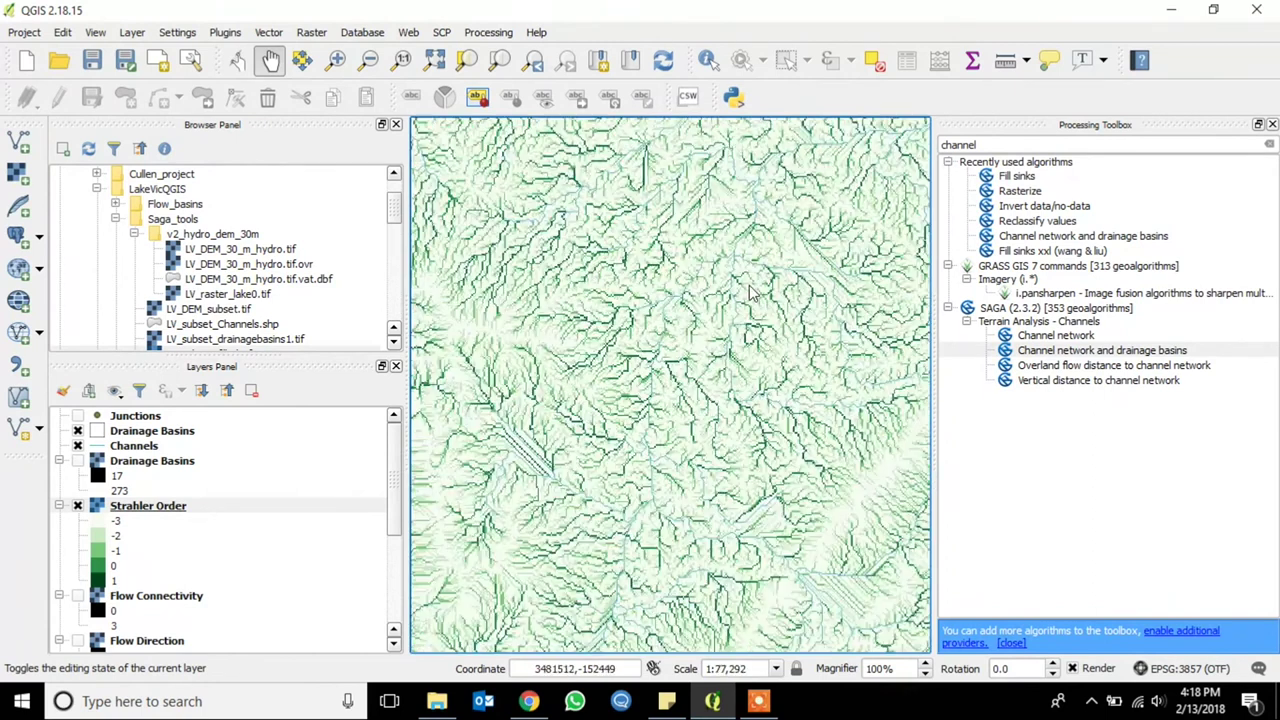
scroll(750, 294, "down", 1)
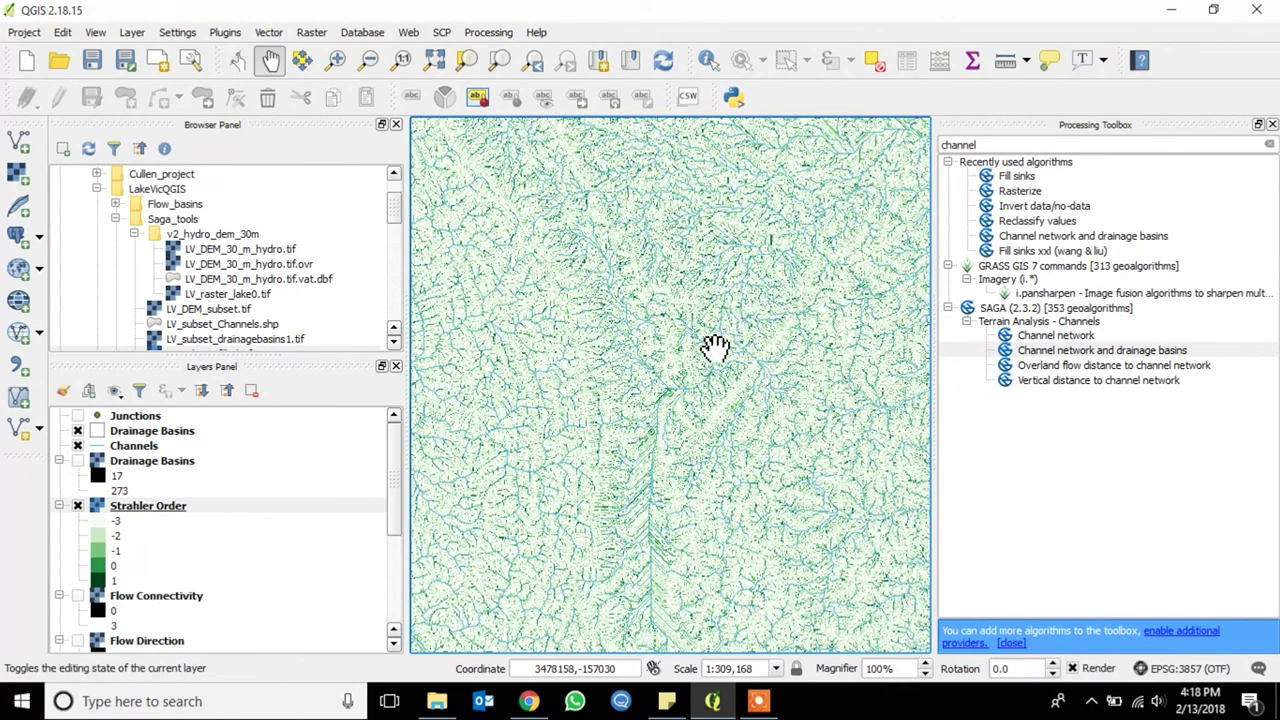
scroll(715, 348, "down", 1)
scroll(770, 368, "down", 1)
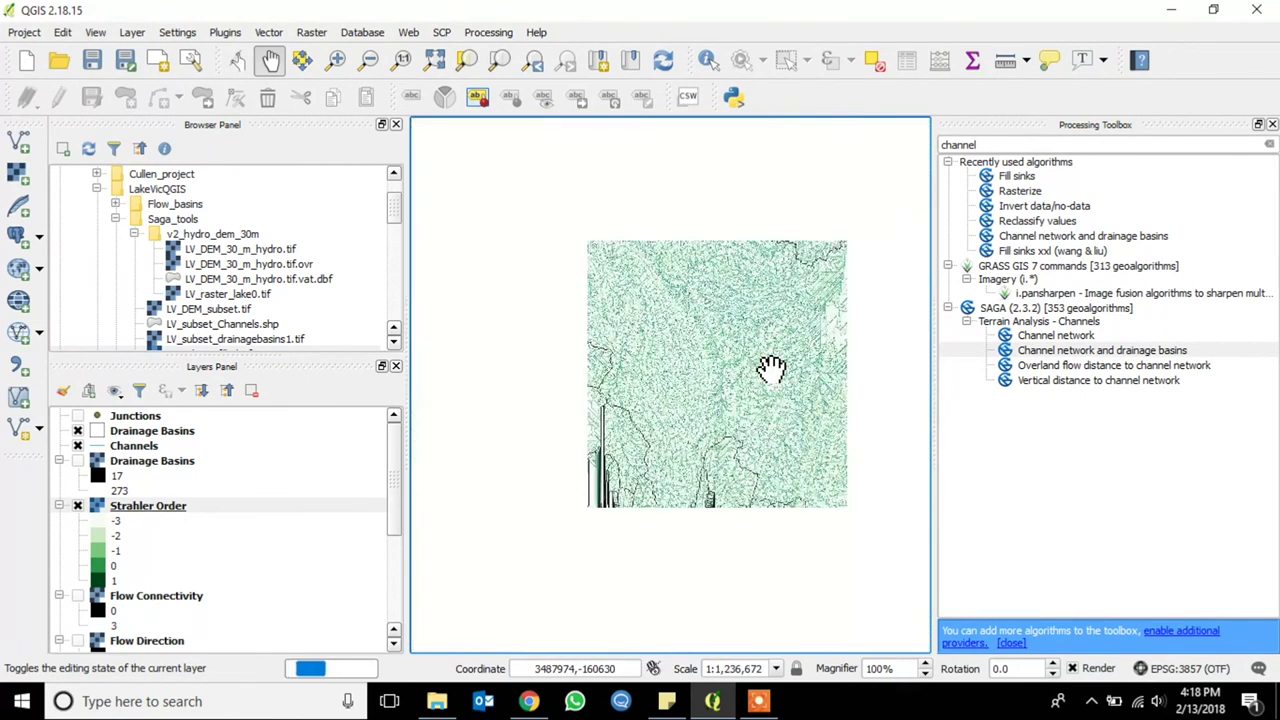
left_click_drag(771, 370, 651, 466)
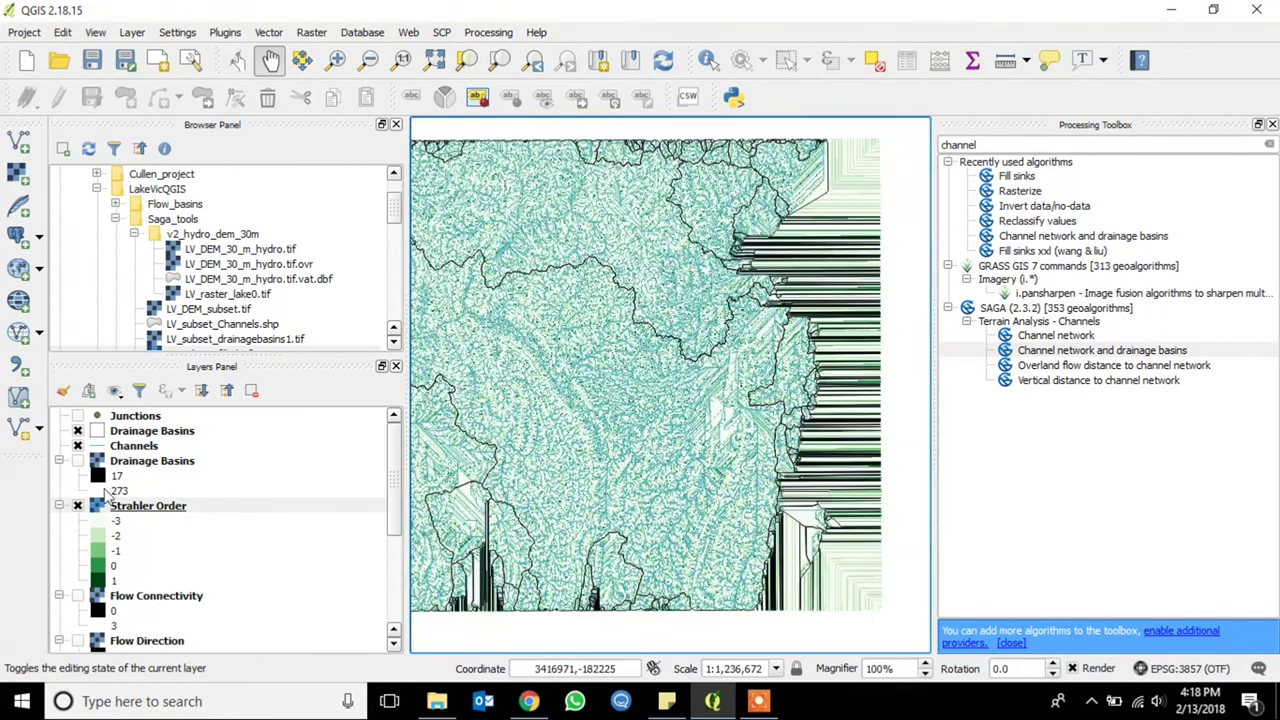
- Hide the Strahler Order layer and show the Flow Connectivity layer
left_click(78, 506)
scroll(232, 493, "down", 2)
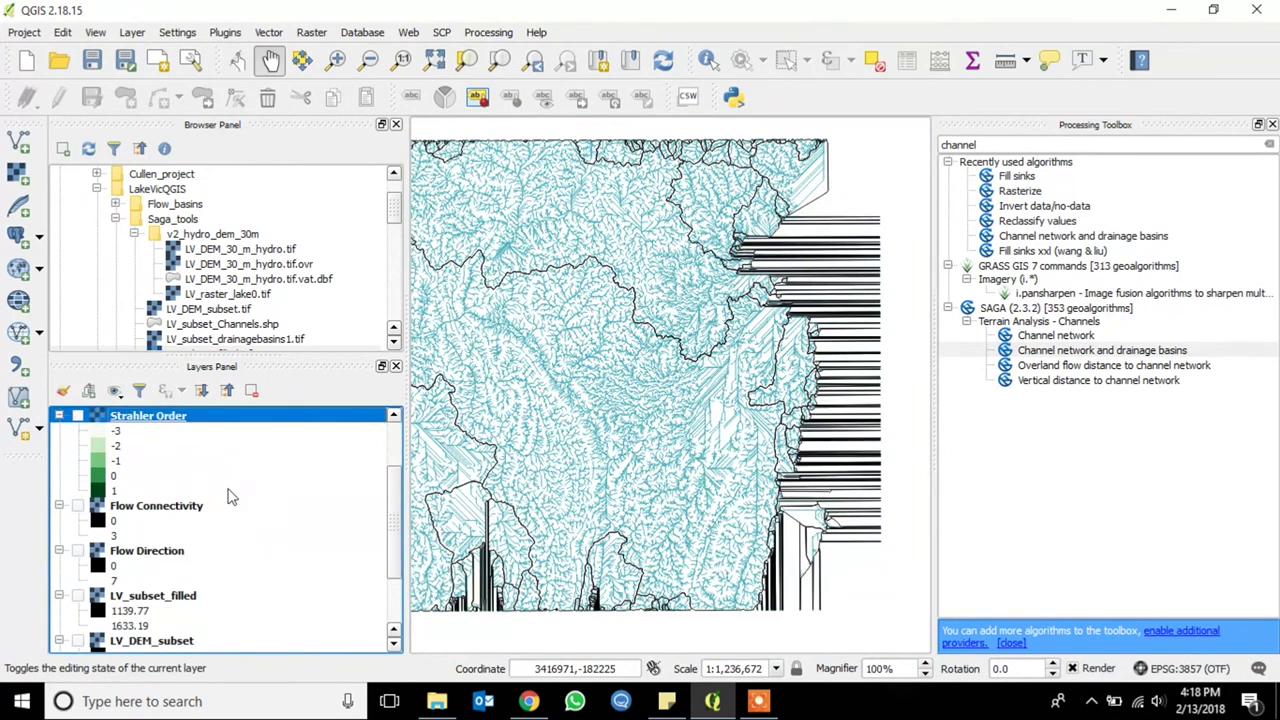
left_click(78, 506)
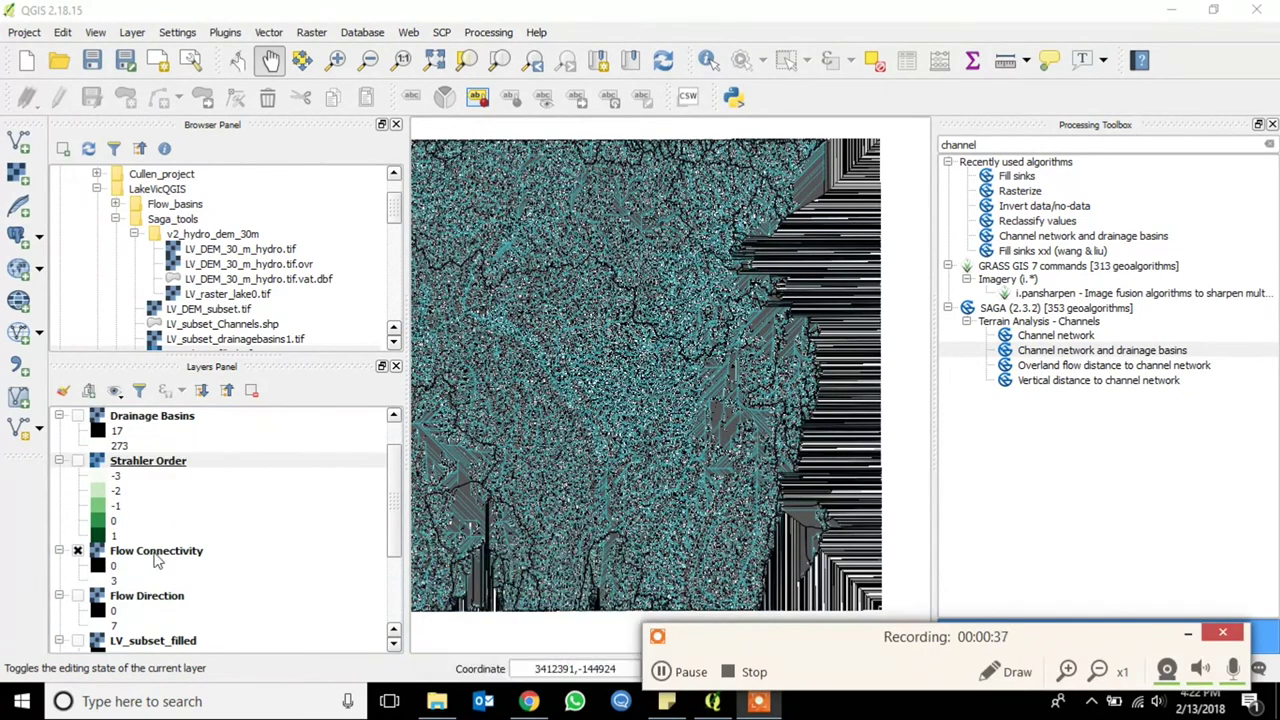
- Set the Flow Connectivity layer's render type to Singleband pseudocolor in its style properties
left_click(164, 556)
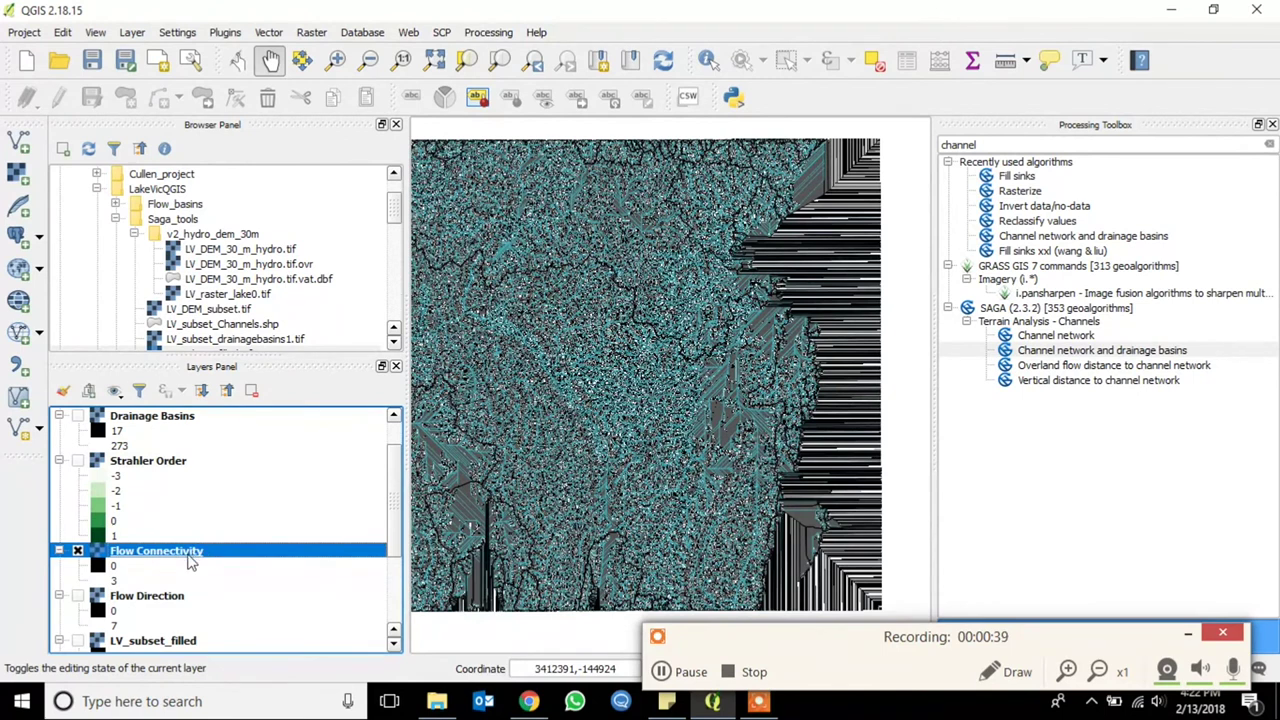
right_click(193, 558)
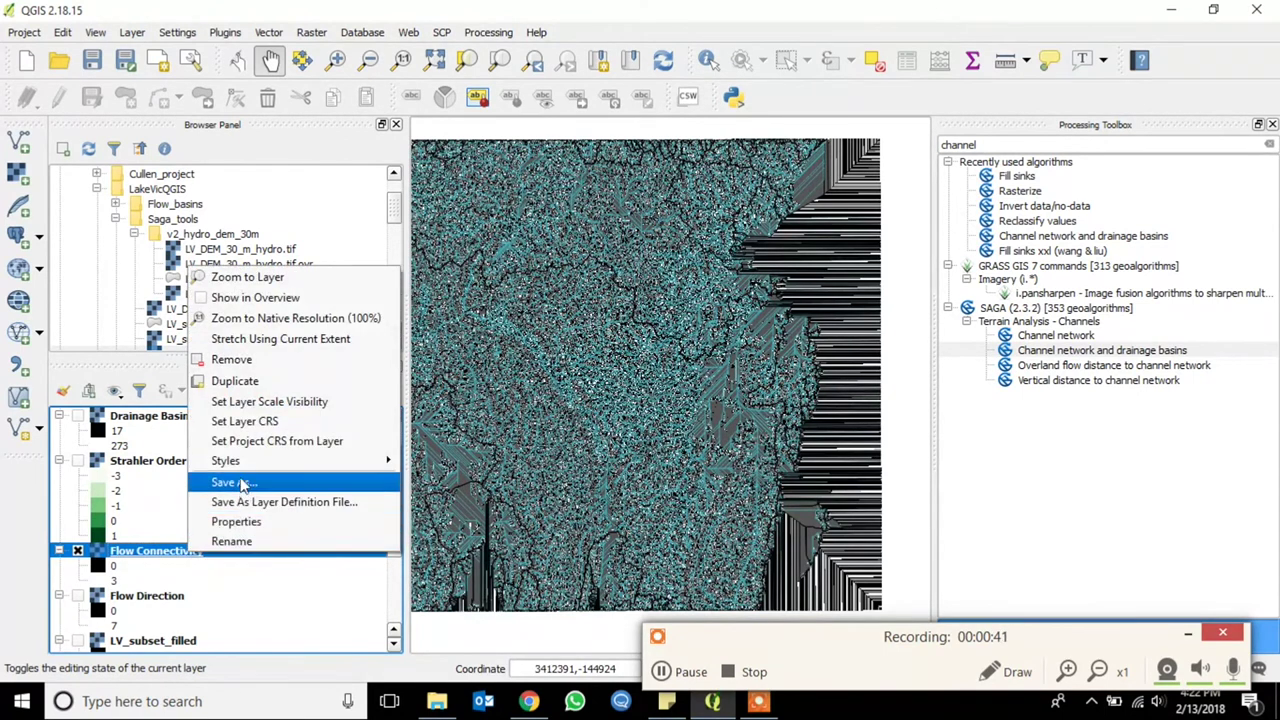
left_click(265, 525)
left_click(497, 87)
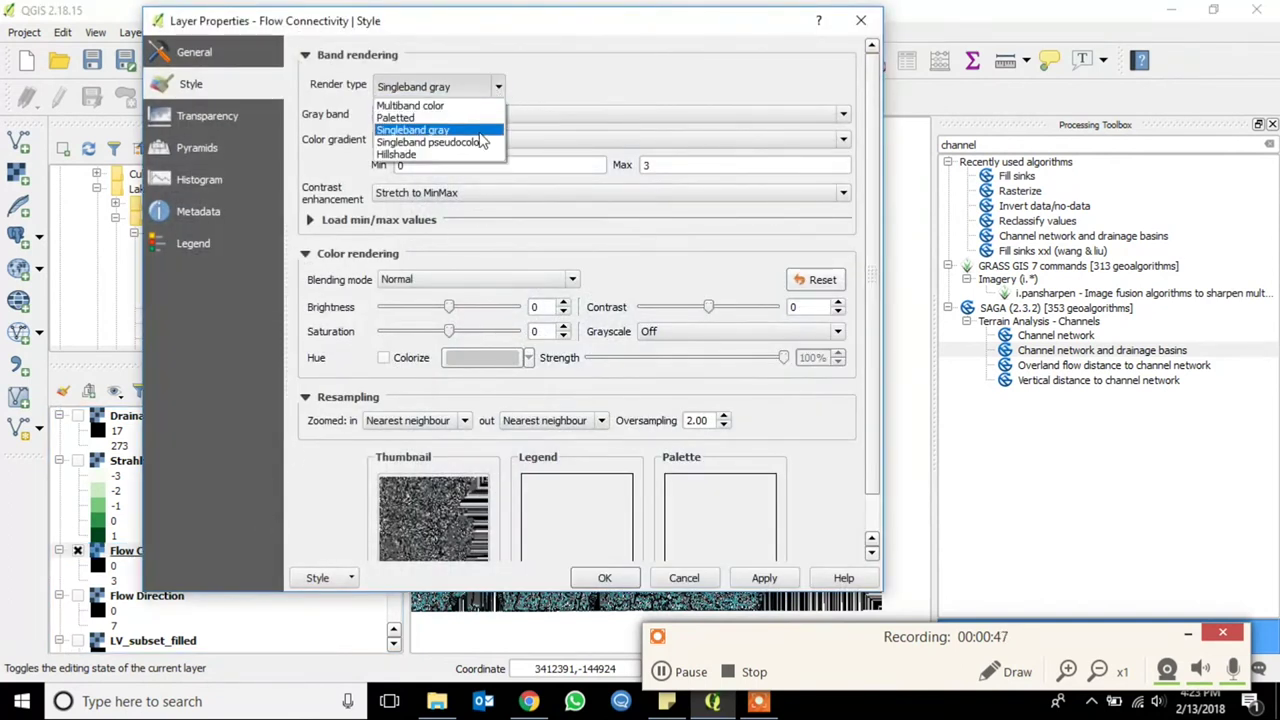
left_click(481, 142)
- Set the Flow Connectivity layer's interpolation to Discrete and its classification mode to Equal interval
left_click(543, 191)
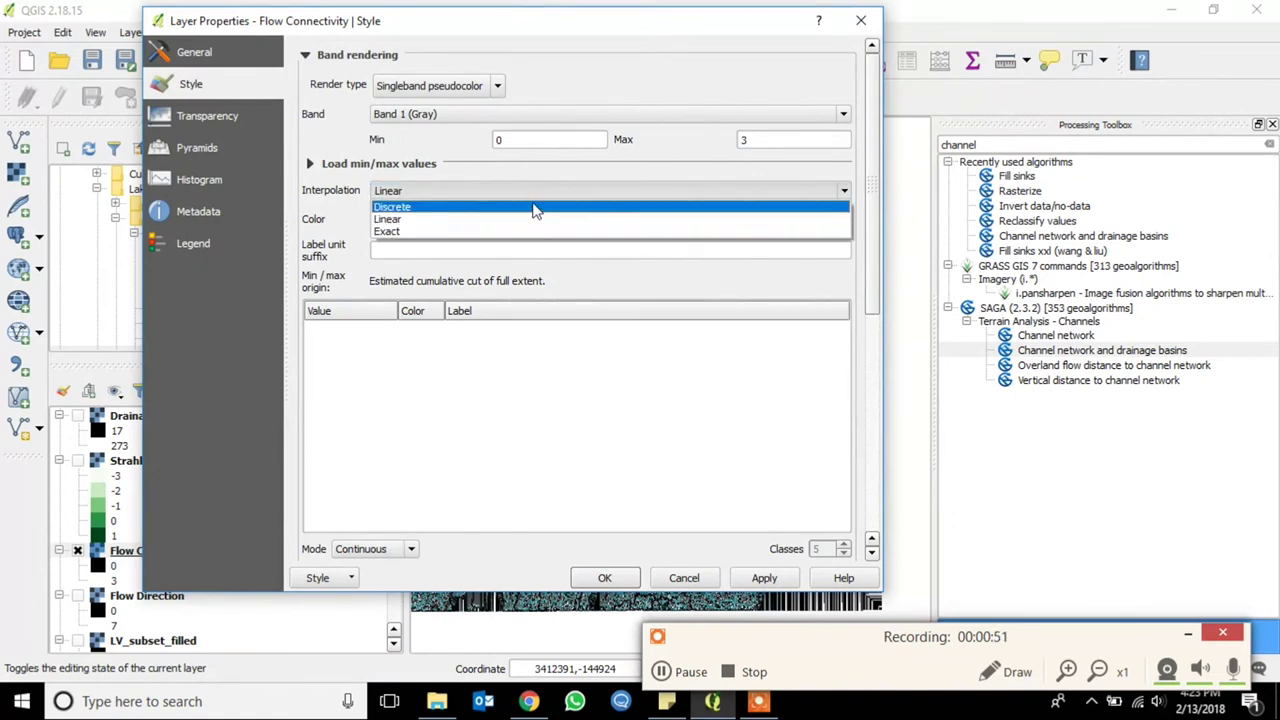
left_click(533, 207)
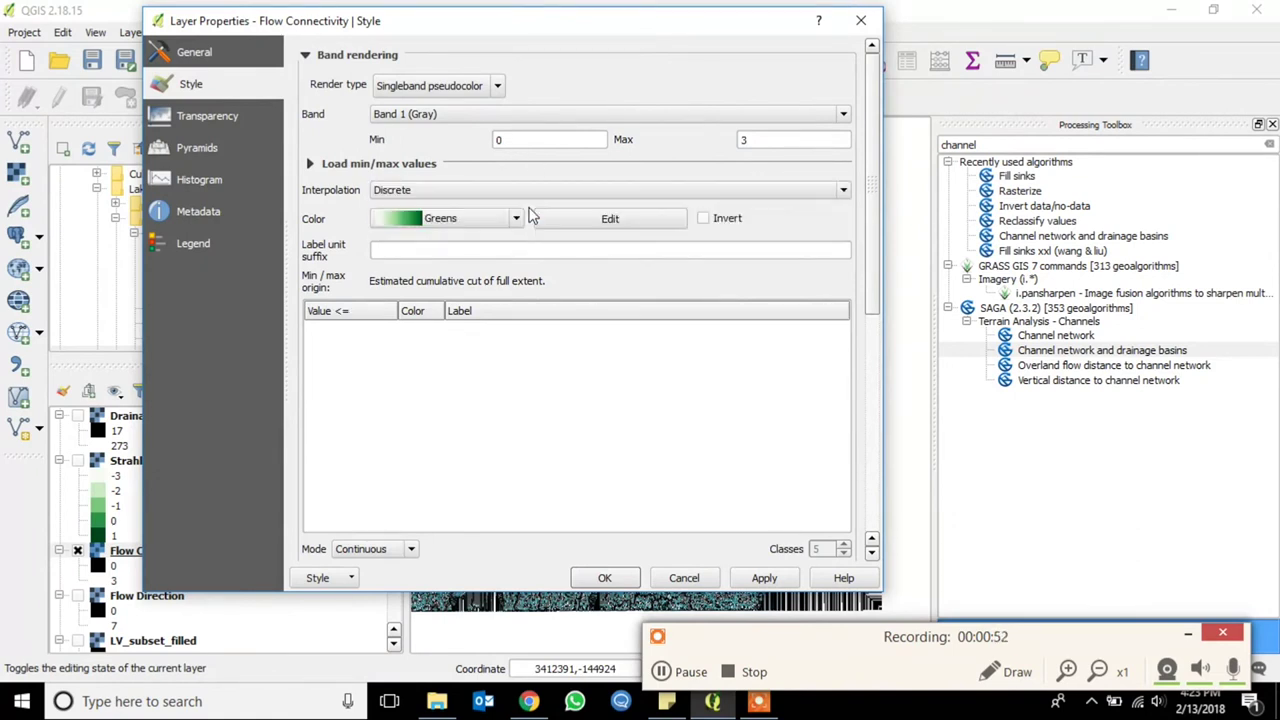
left_click(383, 555)
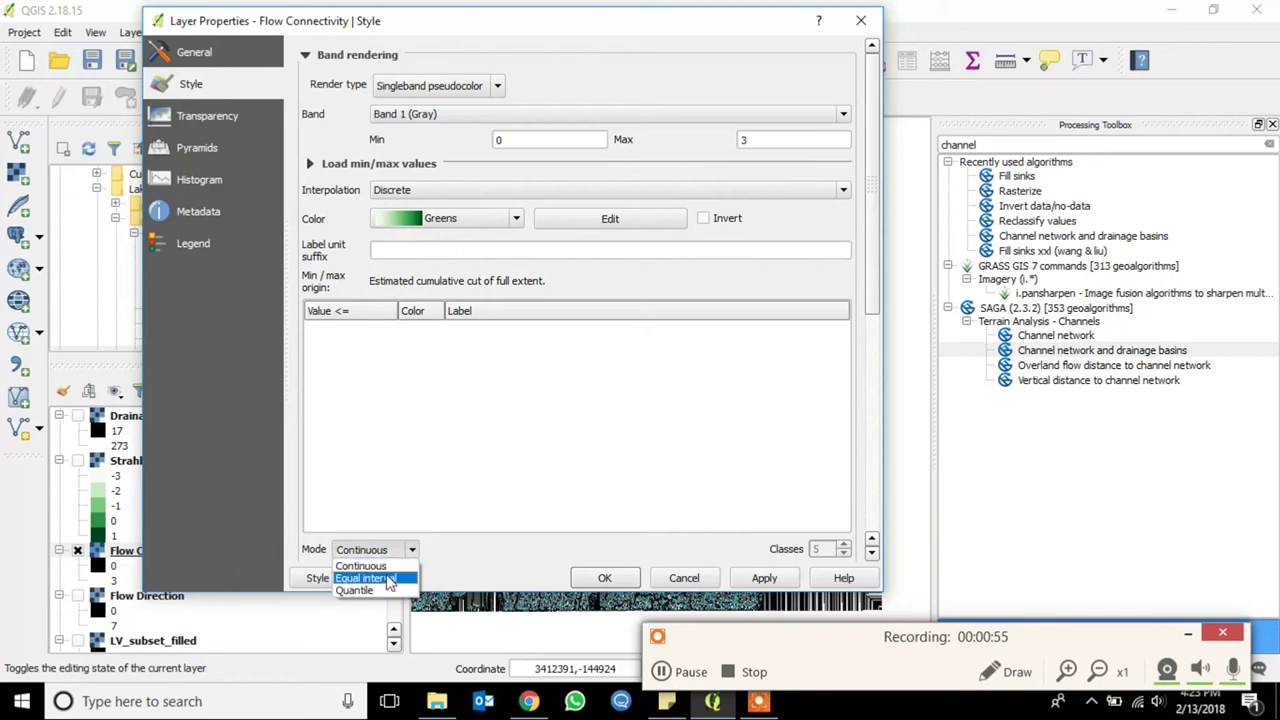
left_click(389, 579)
left_click(384, 552)
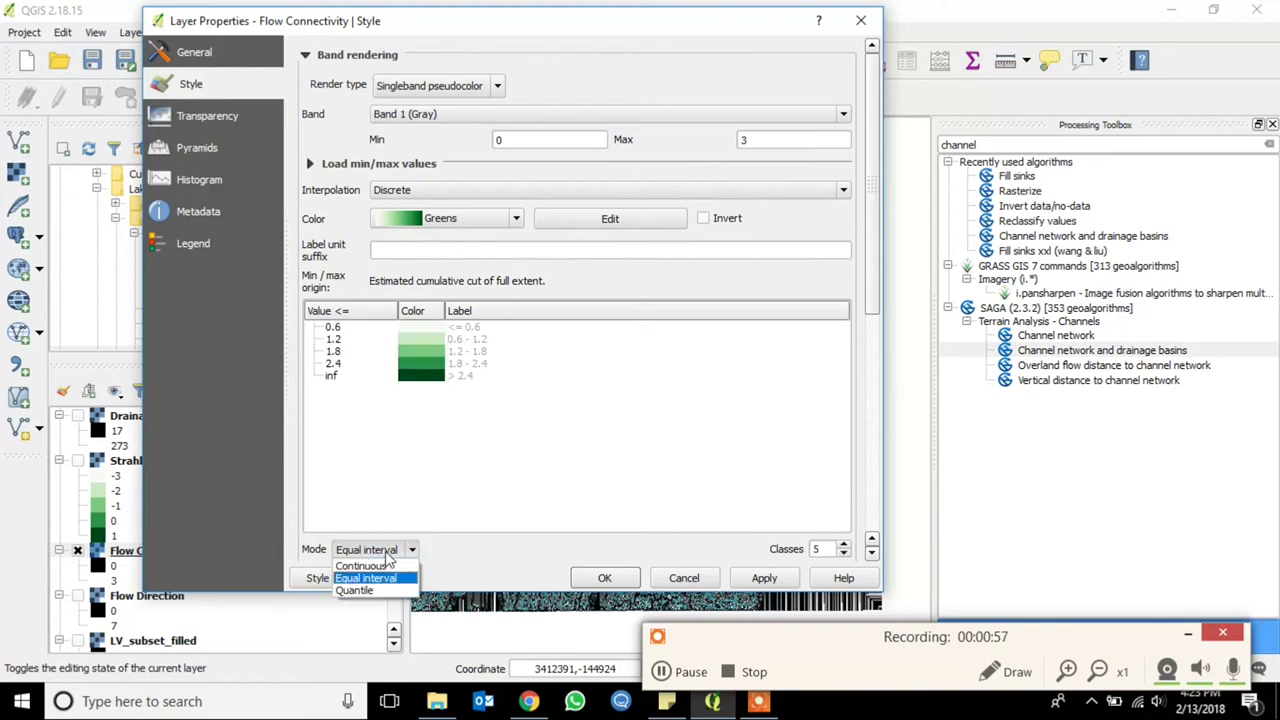
left_click(370, 577)
- Switch the Flow Connectivity layer's interpolation to Exact, set the number of classes to 4, and apply the style
left_click(843, 553)
left_click(843, 553)
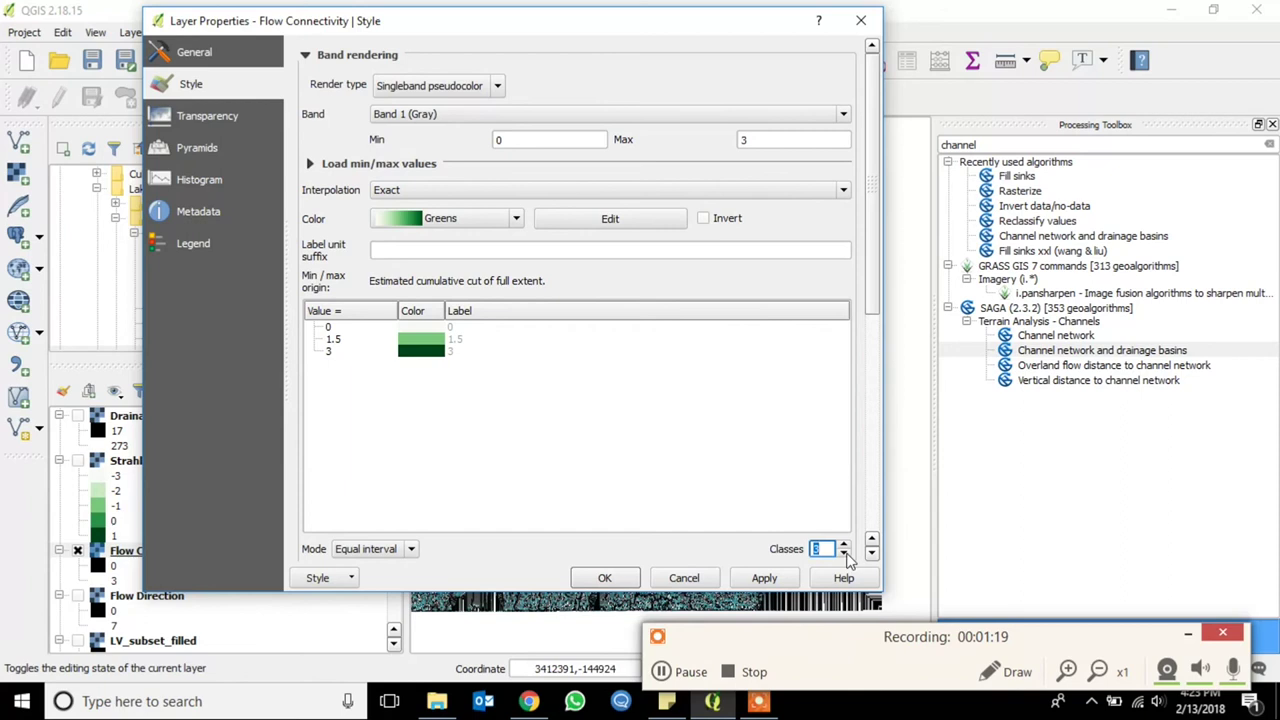
left_click(846, 548)
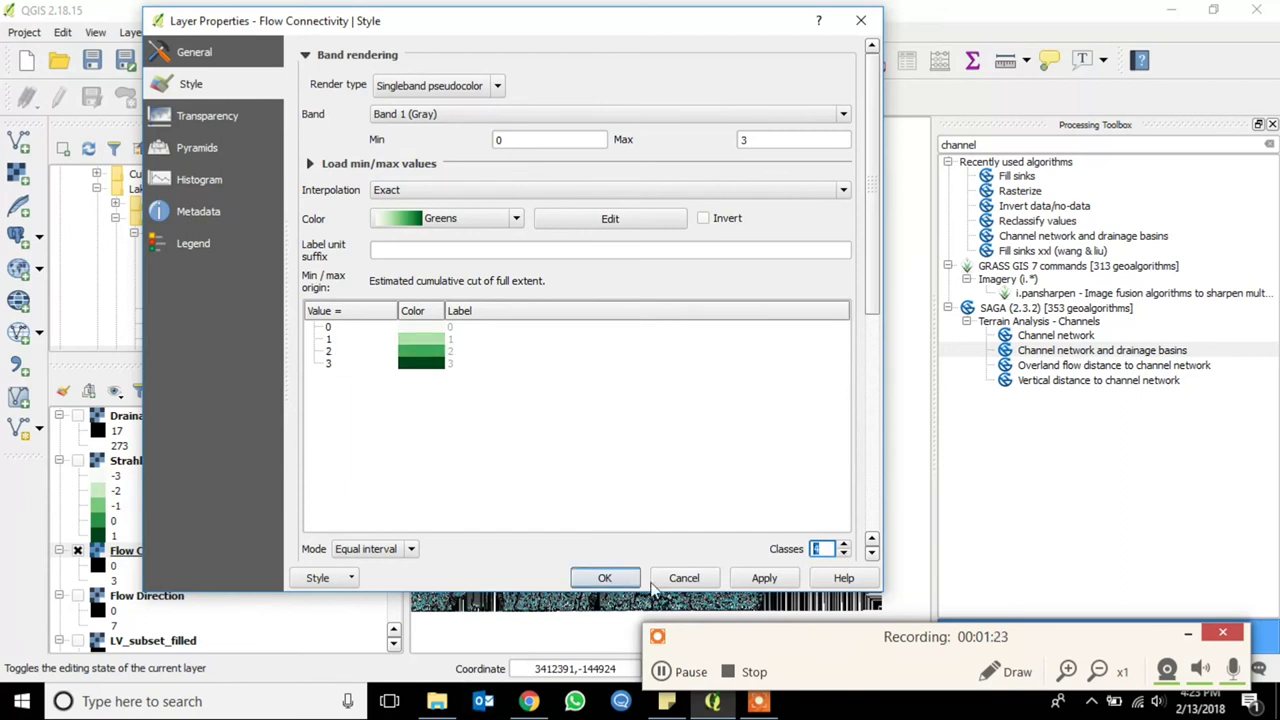
left_click(762, 578)
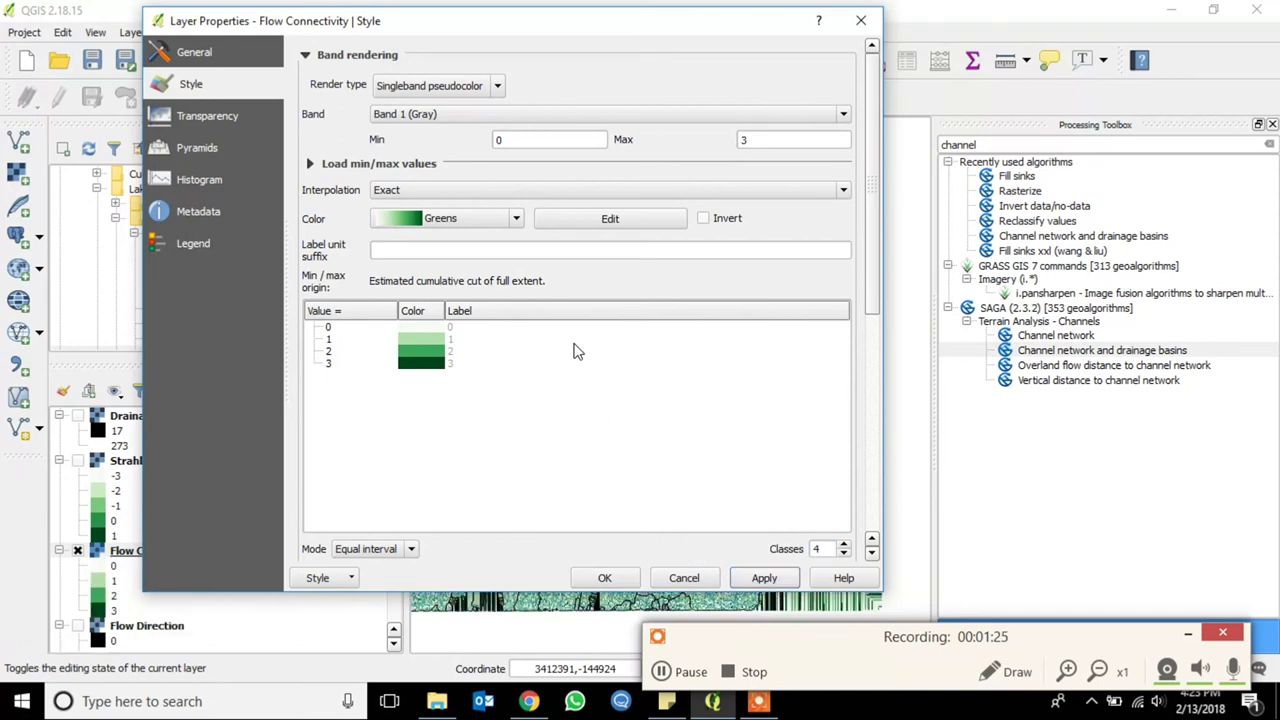
- Apply the BrBG color ramp to the Flow Connectivity layer and close its properties
left_click(517, 220)
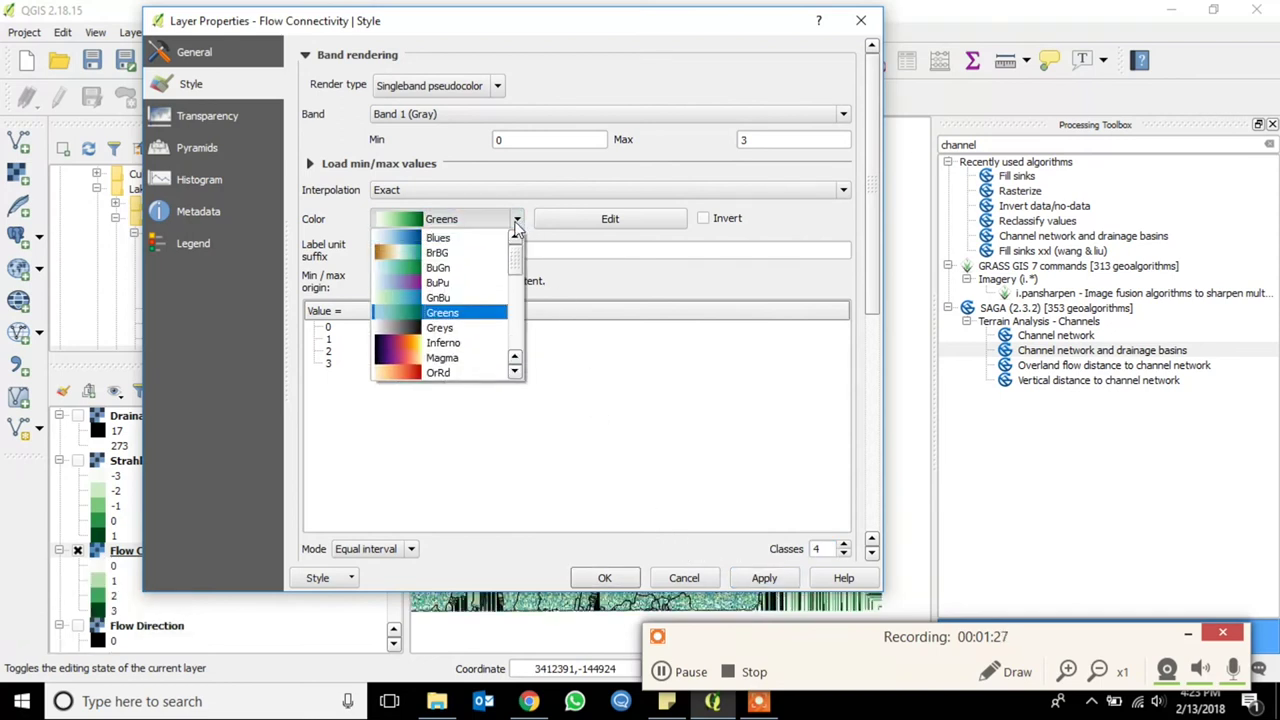
left_click(455, 259)
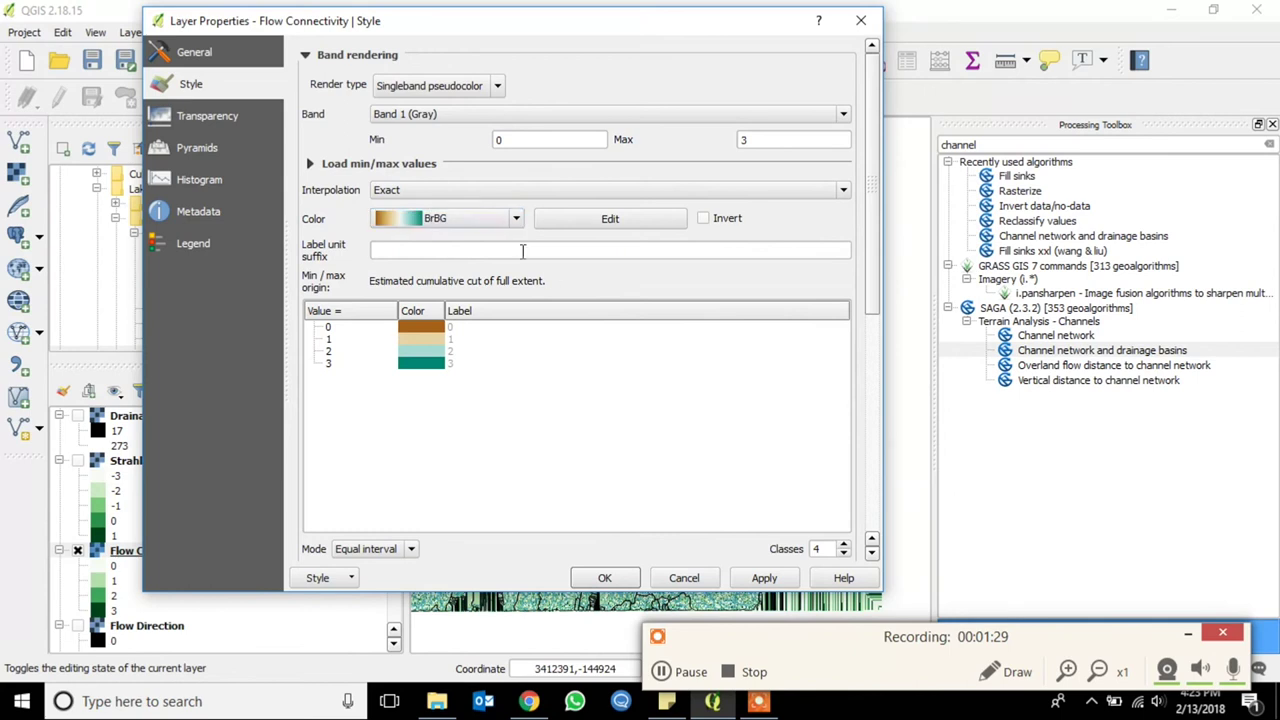
left_click(756, 578)
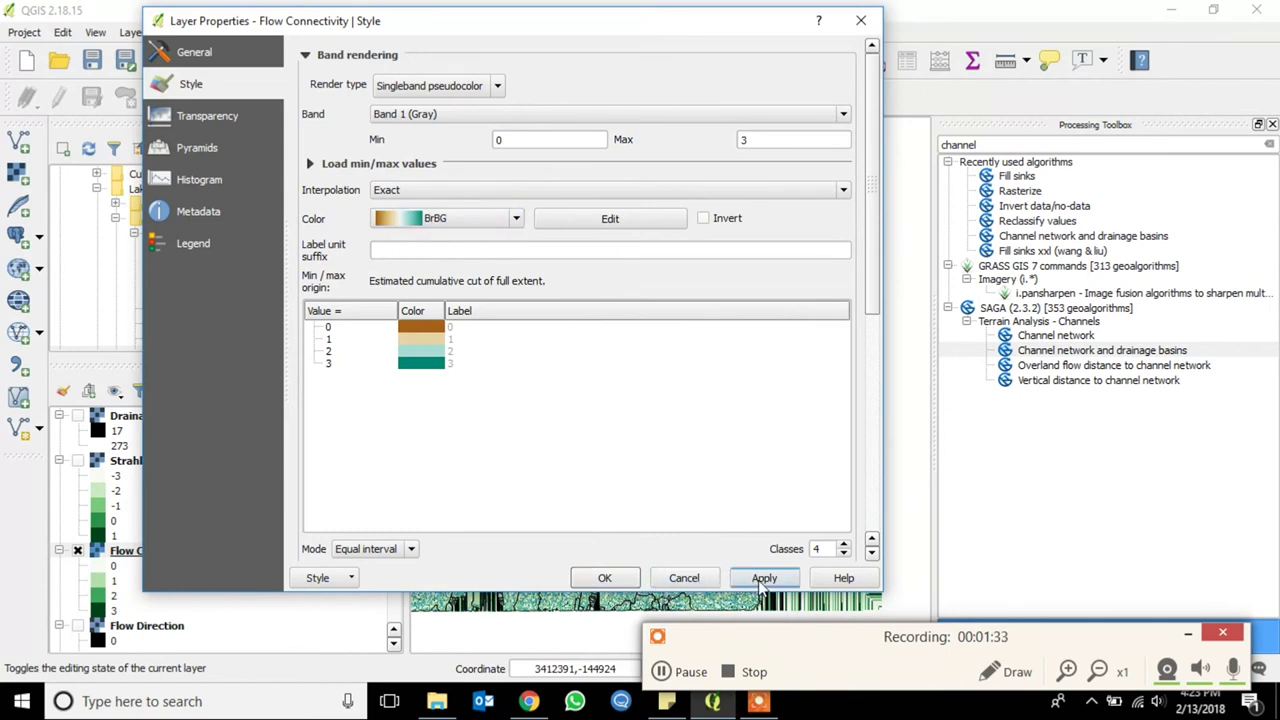
left_click(768, 582)
left_click(606, 580)
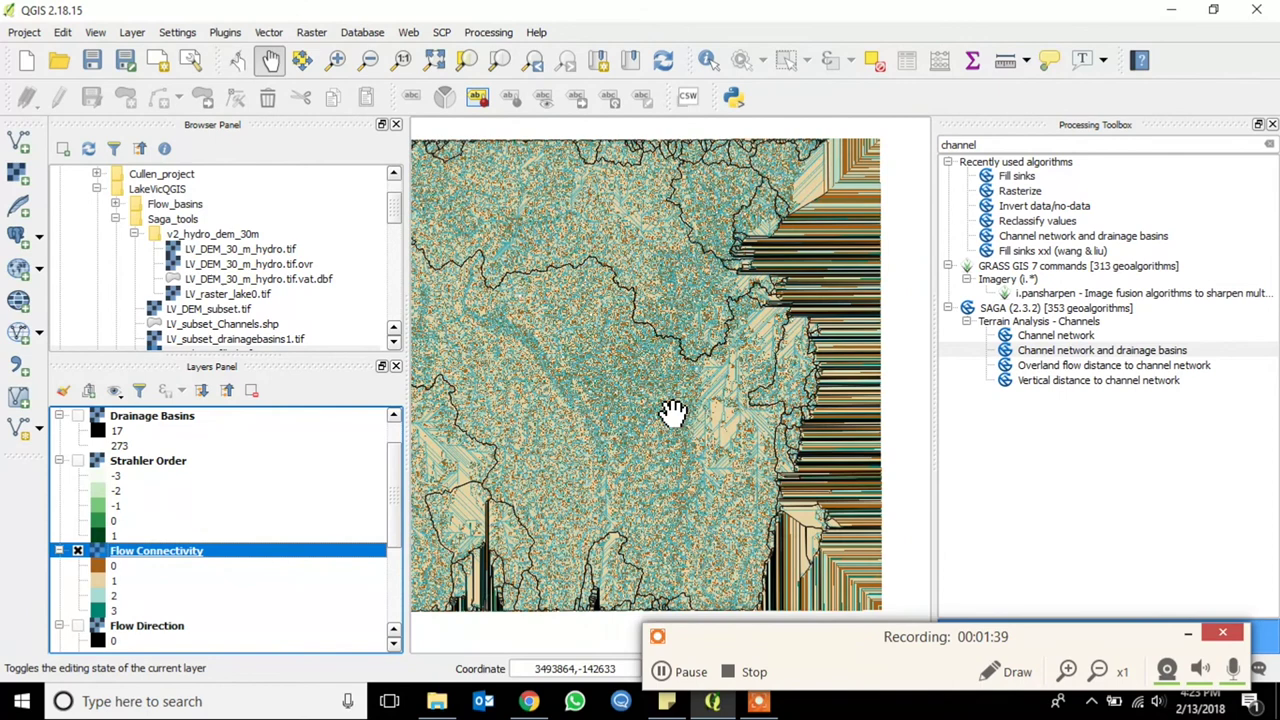
- Examine the classified Flow Connectivity raster in close-up and across its wider extent
scroll(673, 412, "up", 2)
scroll(673, 412, "up", 2)
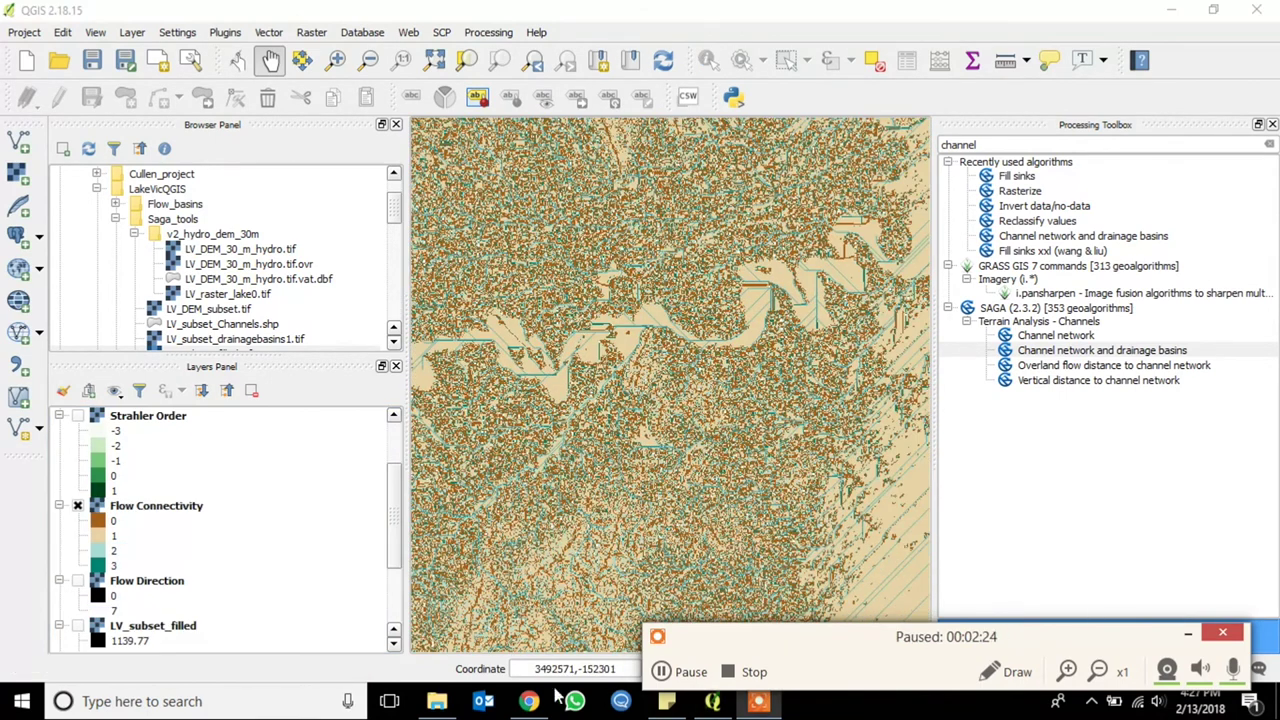
scroll(607, 365, "down", 2)
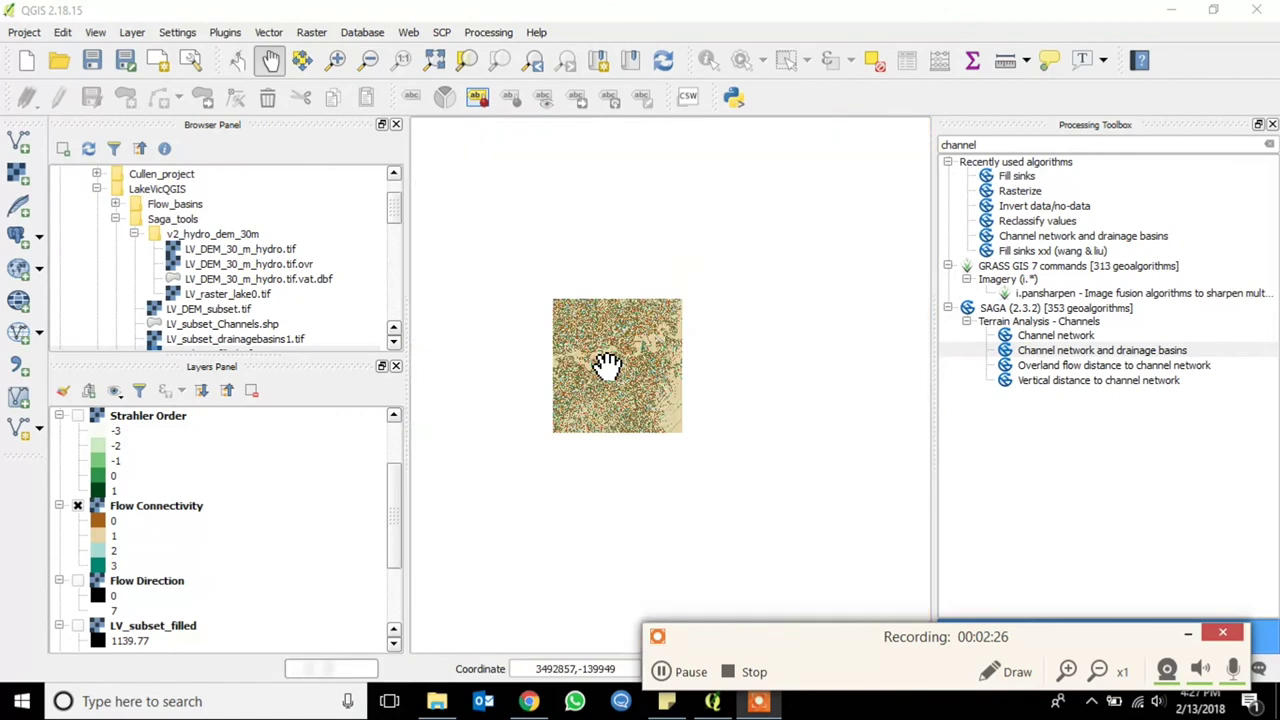
scroll(600, 366, "down", 1)
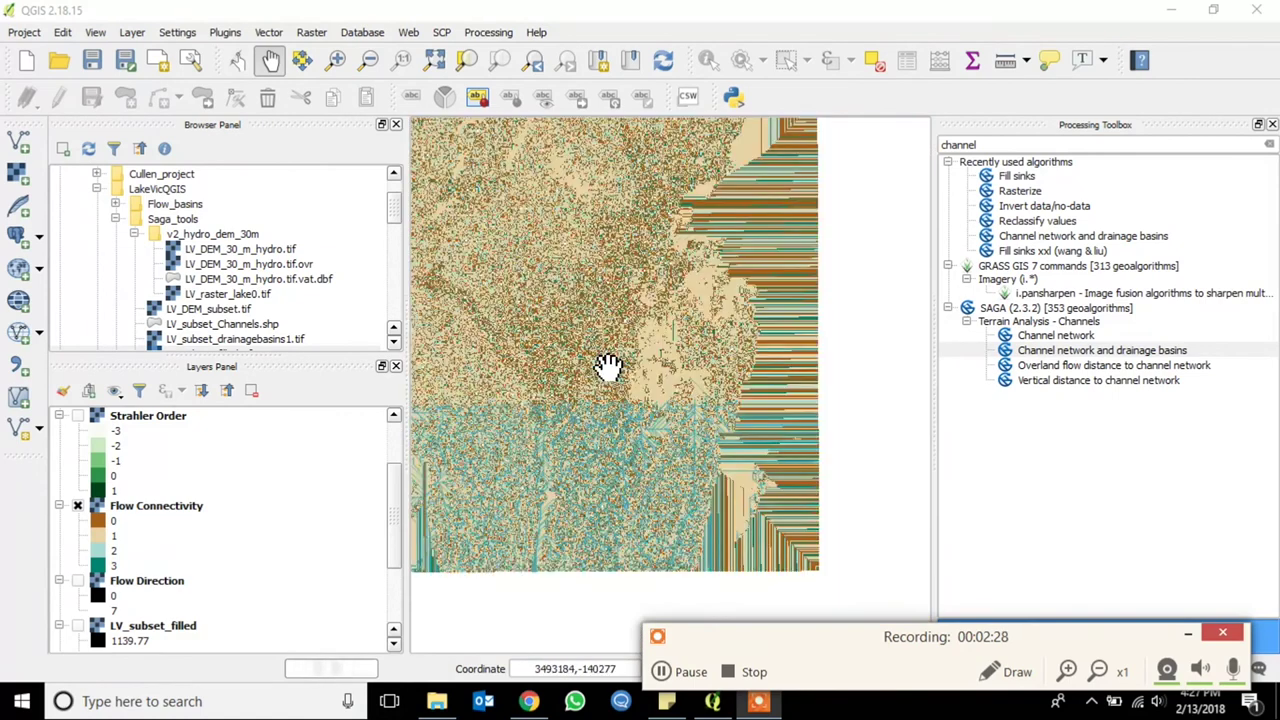
- Compare the Flow Connectivity raster with the drainage basin boundaries near the eastern edge of the subset
scroll(708, 417, "up", 2)
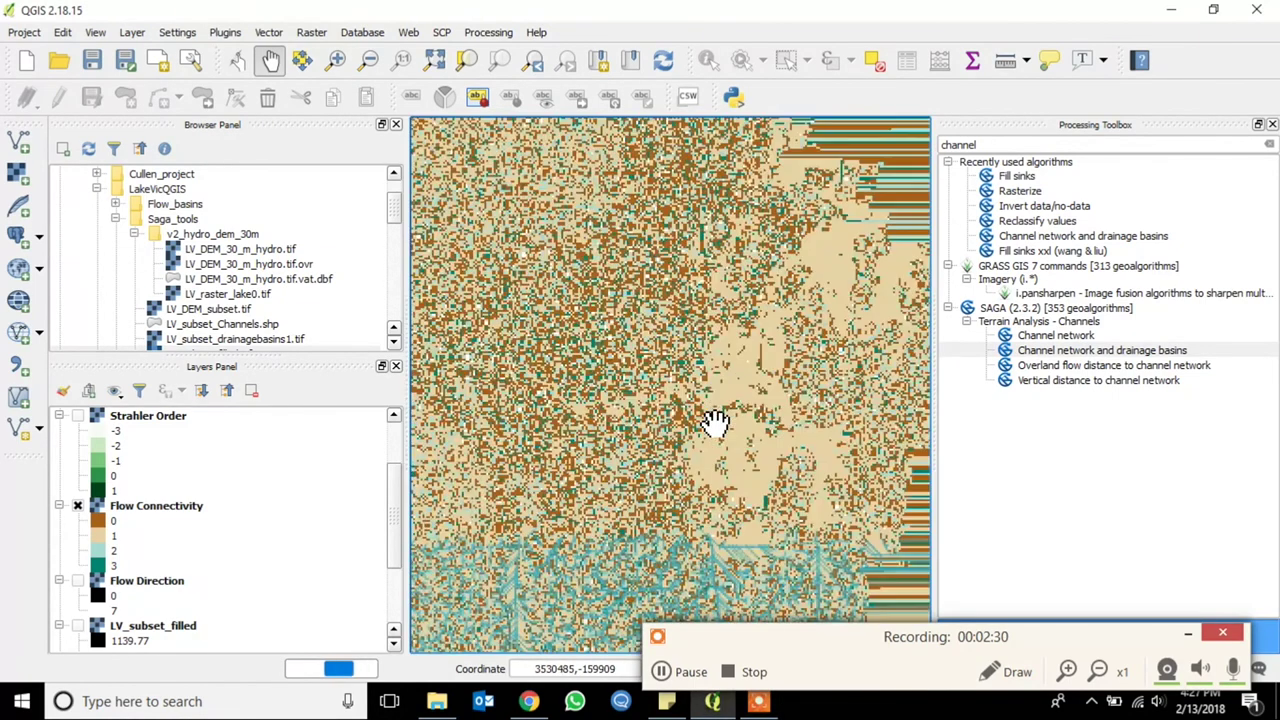
left_click_drag(788, 388, 757, 391)
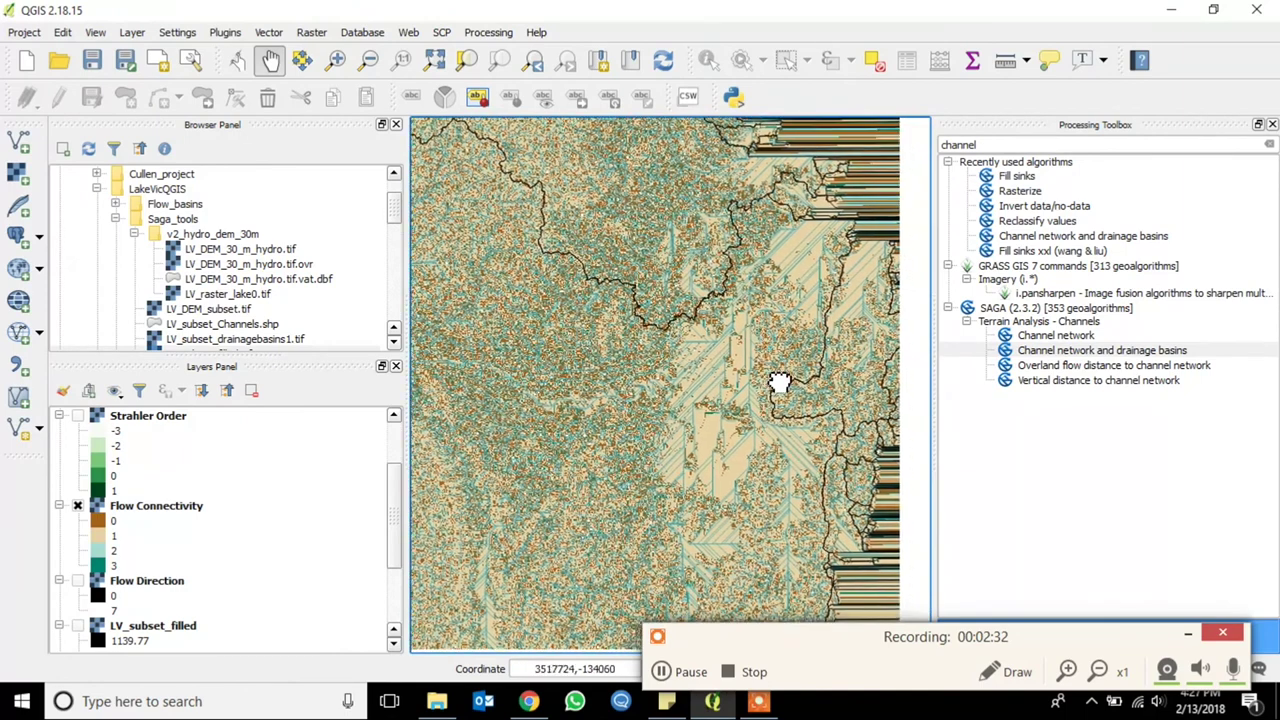
scroll(806, 380, "up", 3)
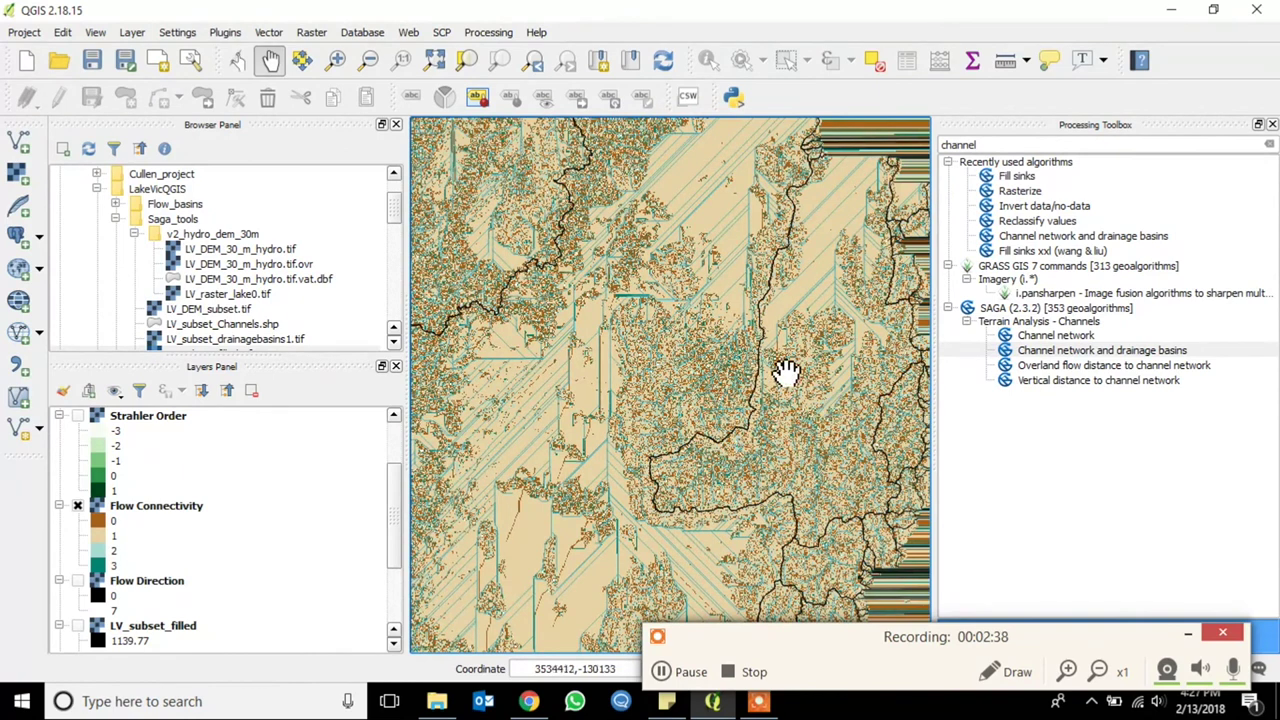
left_click_drag(800, 349, 809, 366)
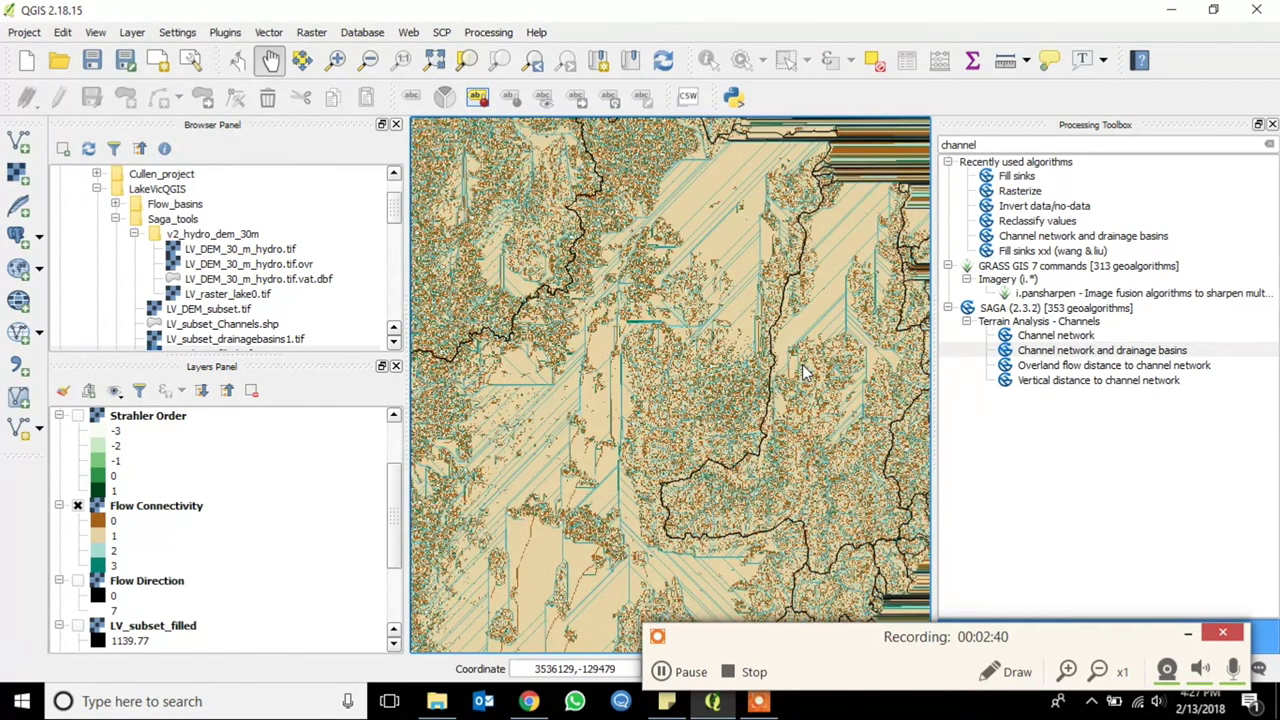
scroll(806, 365, "down", 1)
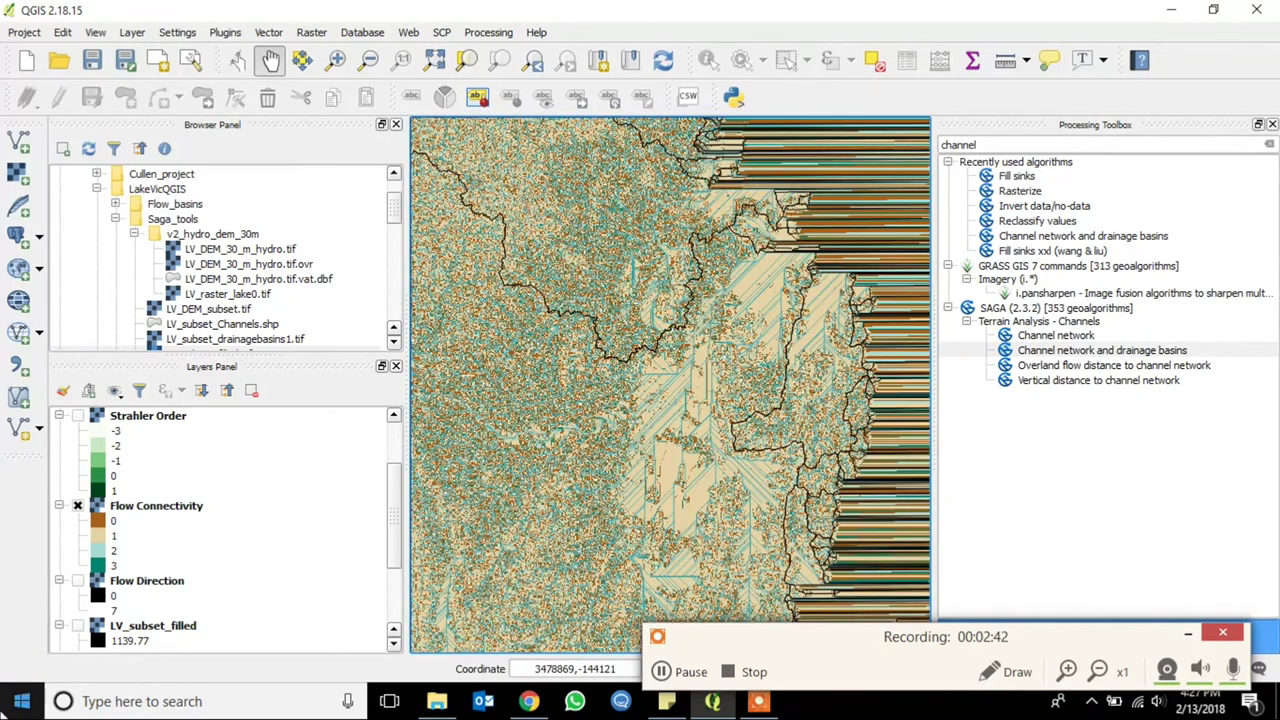
- Hide the Flow Connectivity and Channels layers and show the Flow Direction raster
left_click(78, 507)
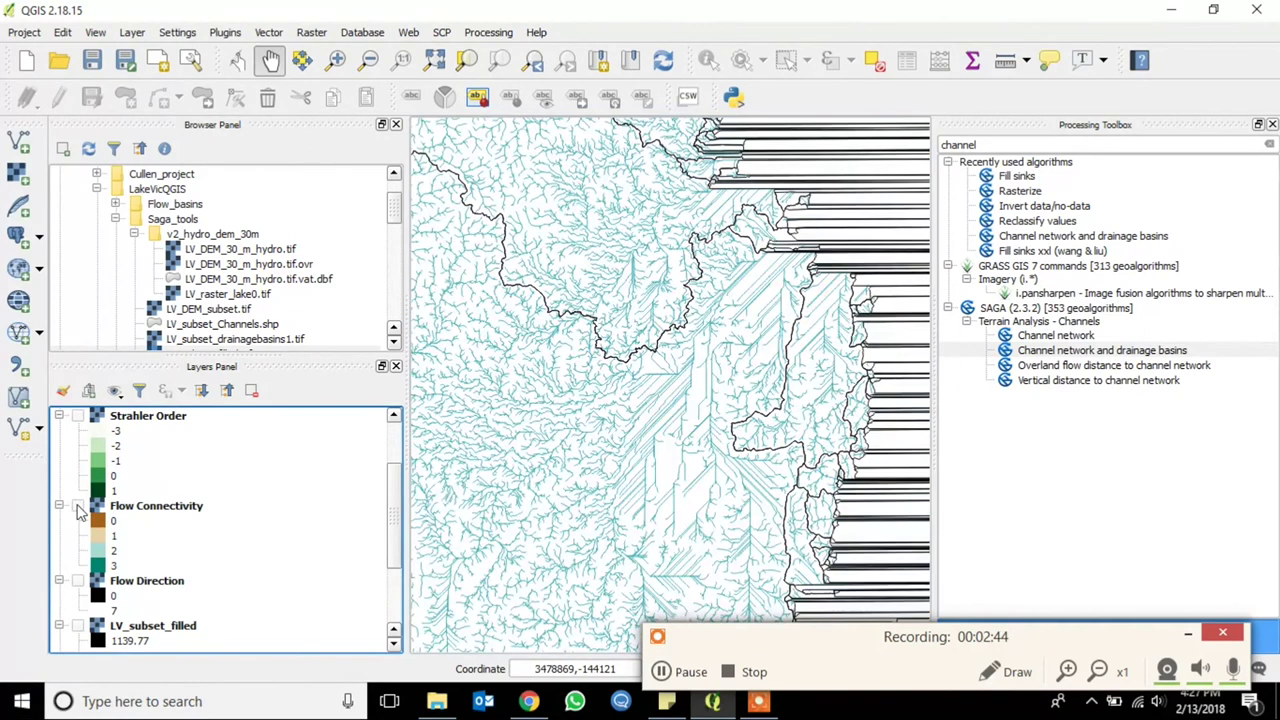
left_click(78, 581)
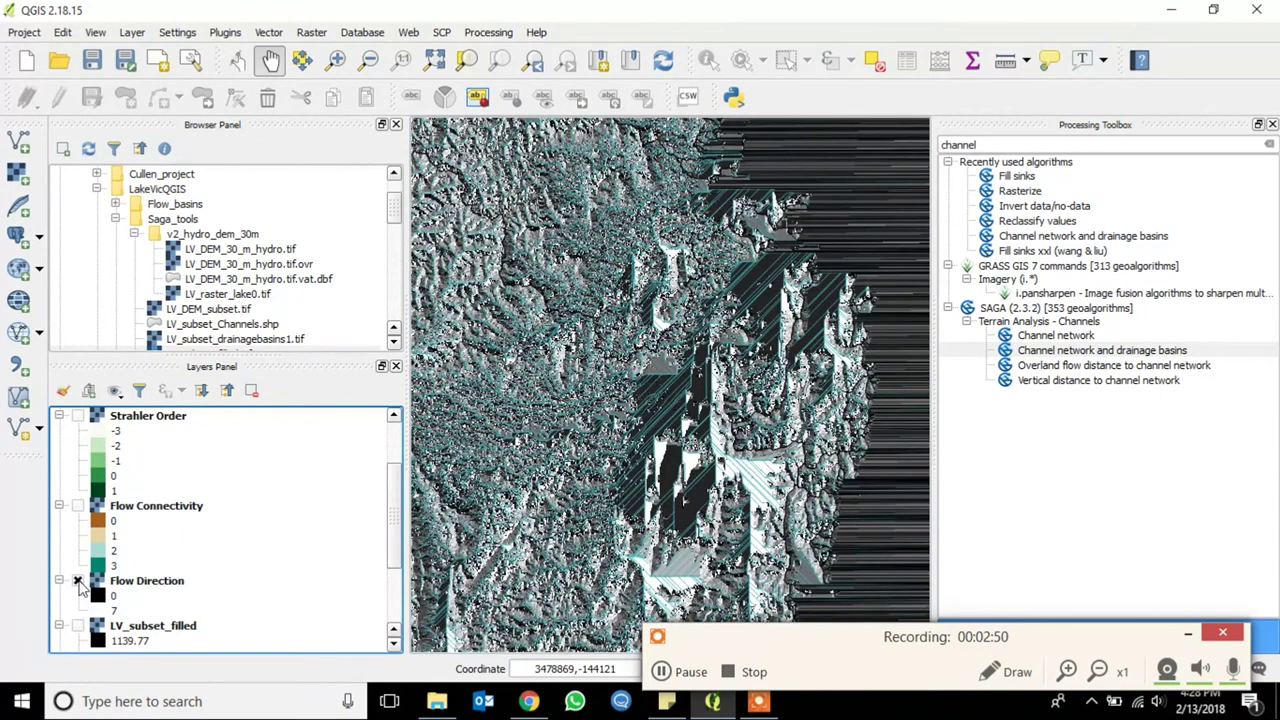
scroll(393, 465, "up", 3)
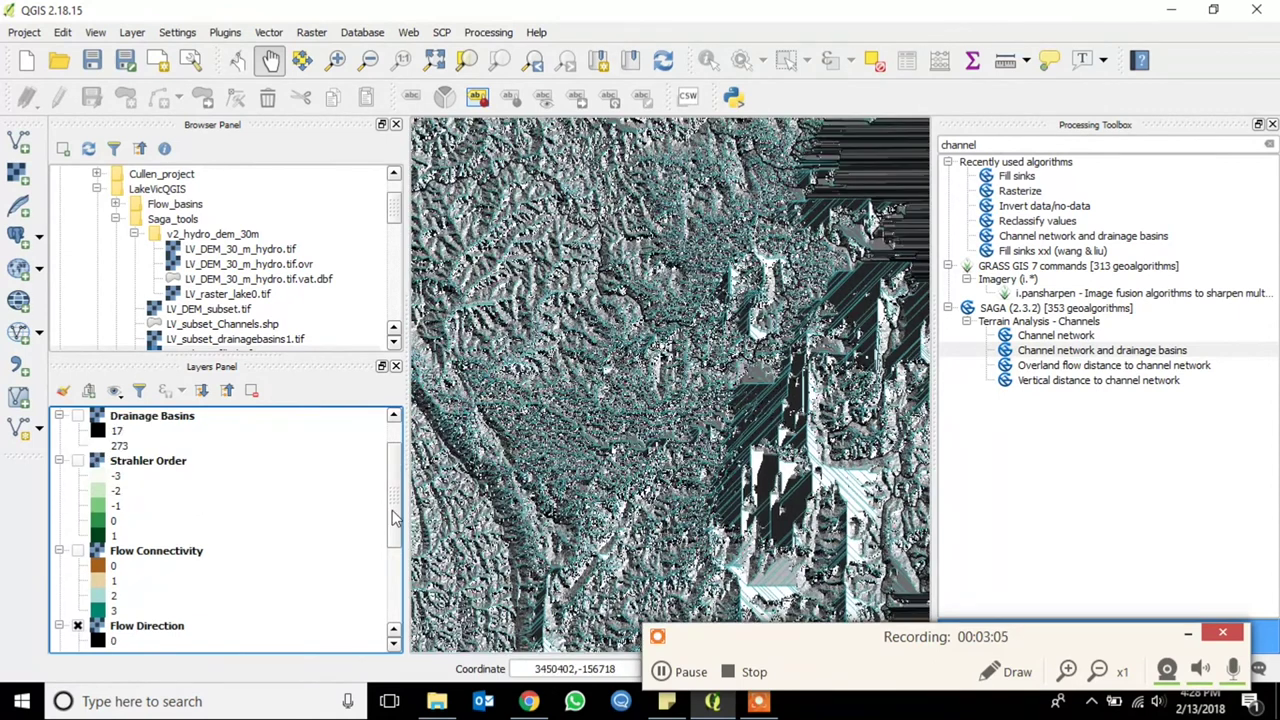
left_click(78, 446)
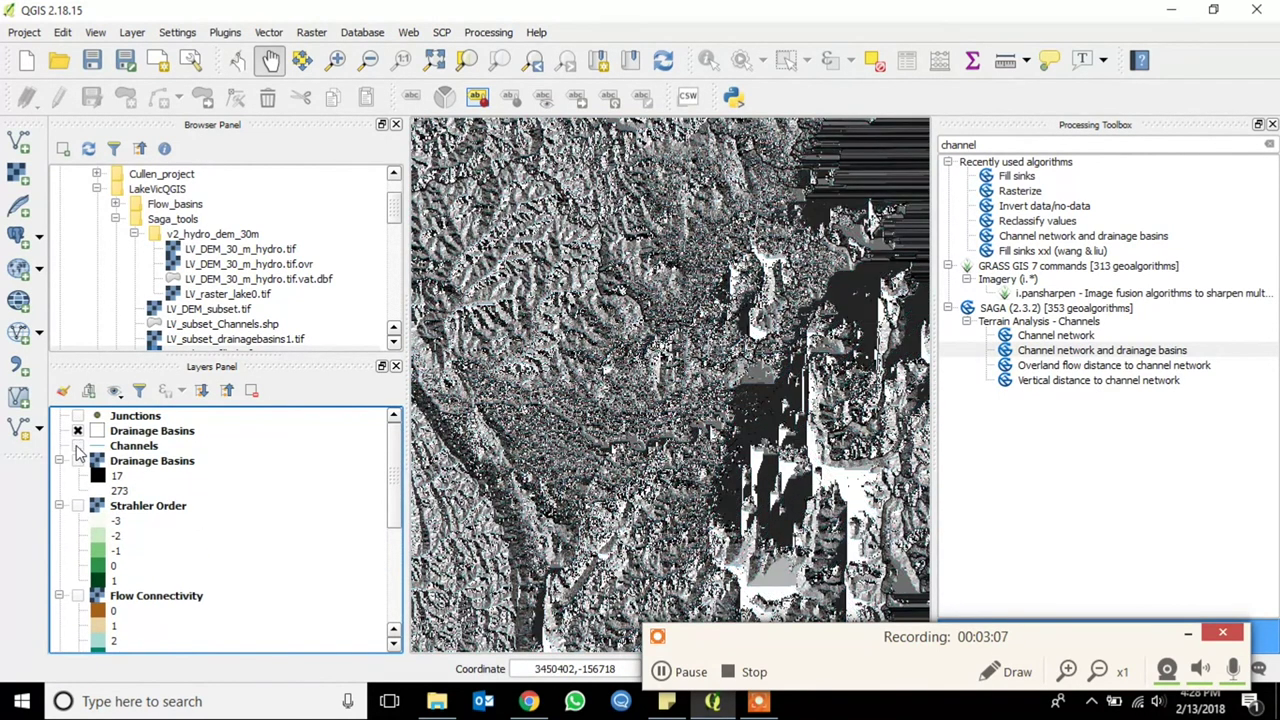
- Open the Flow Direction layer's style properties and change its render type to Singleband pseudocolor
left_click_drag(397, 477, 407, 525)
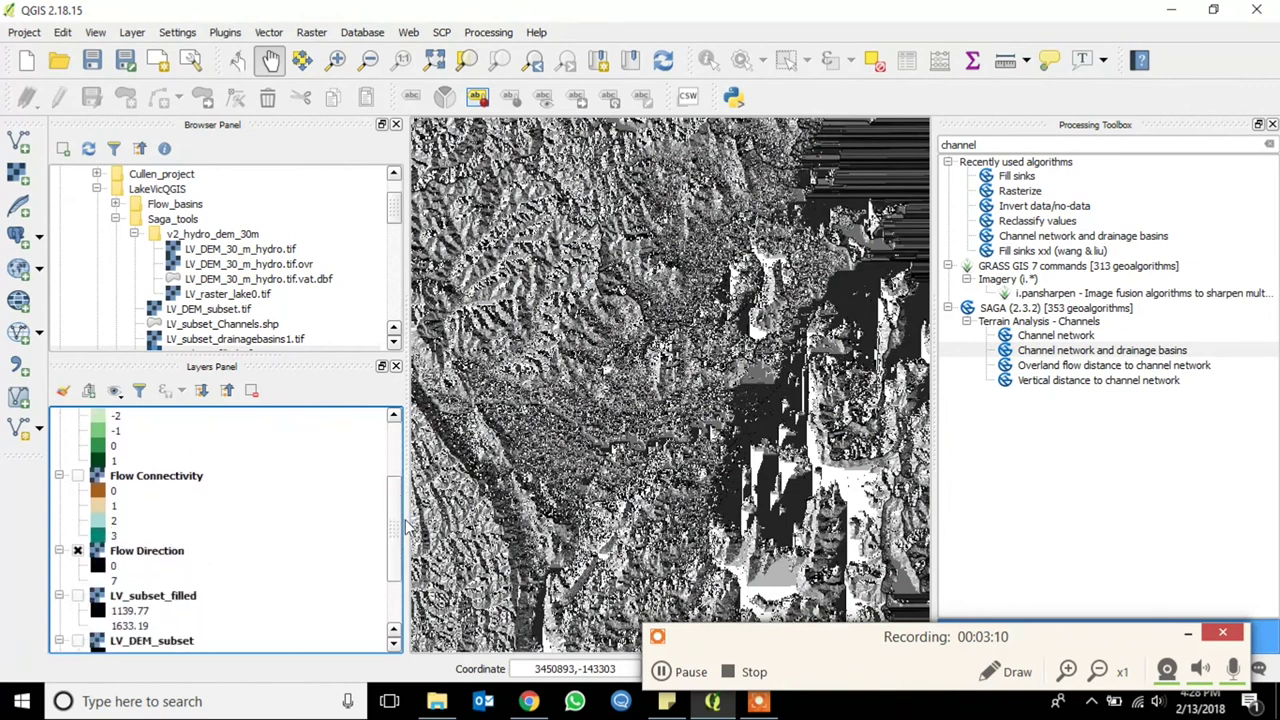
left_click(163, 553)
right_click(165, 557)
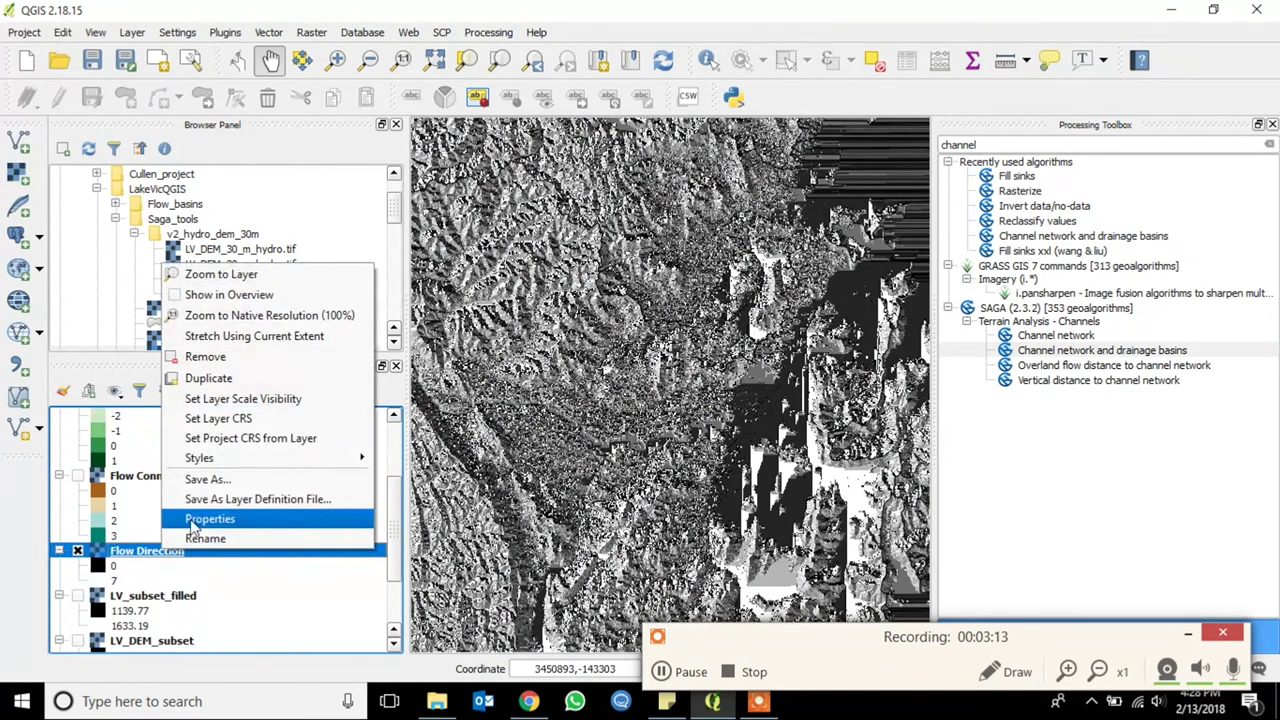
left_click(238, 524)
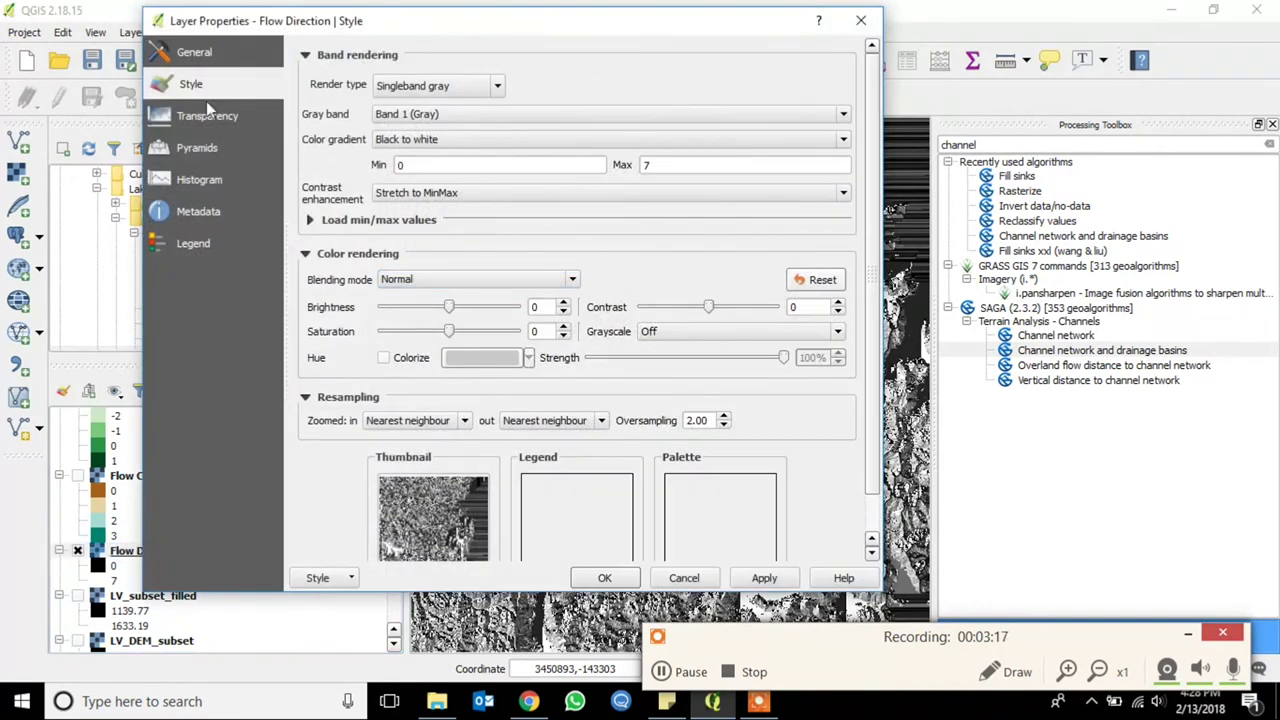
left_click(498, 87)
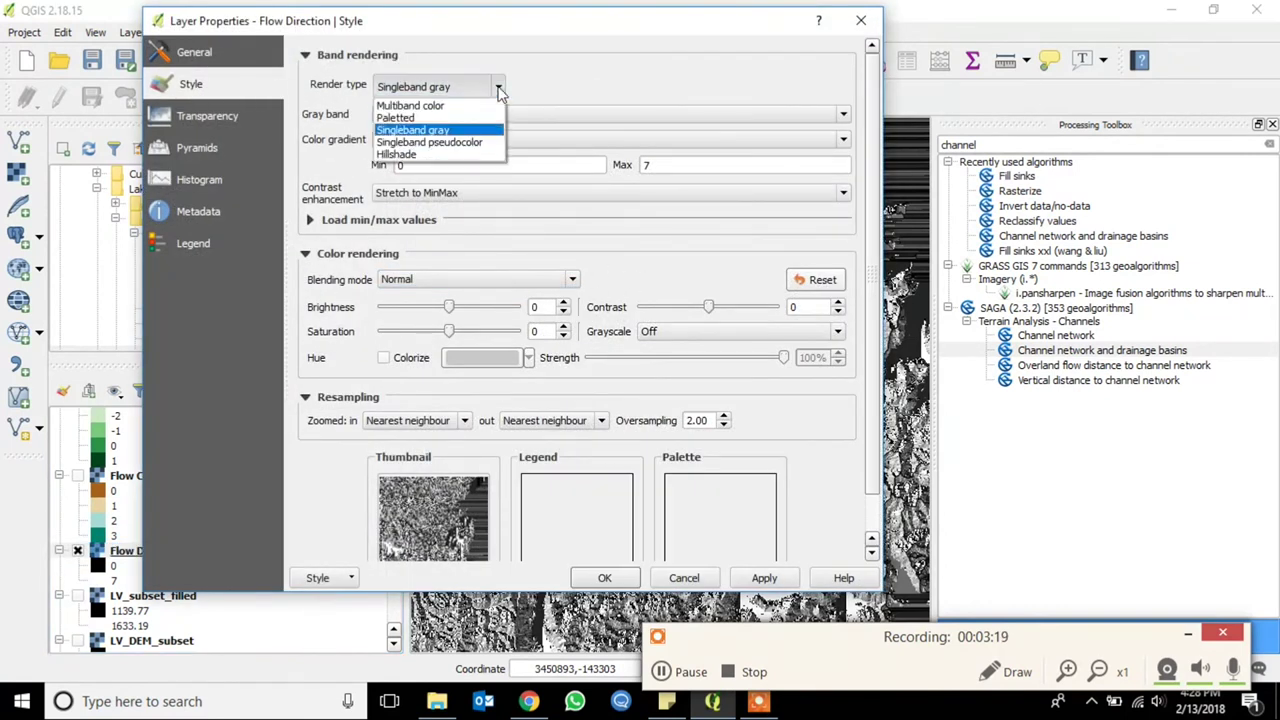
left_click(478, 143)
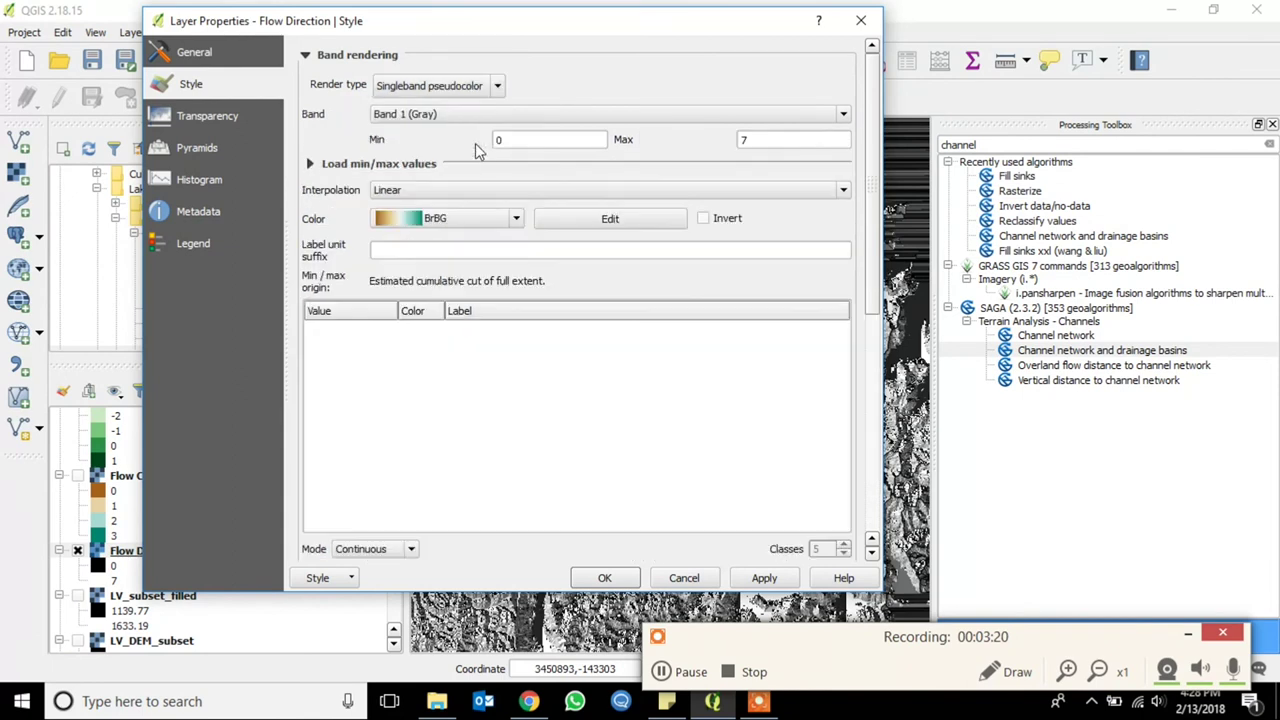
- Set the Flow Direction layer's interpolation to Discrete and its classification mode to Equal interval
left_click(522, 191)
left_click(496, 207)
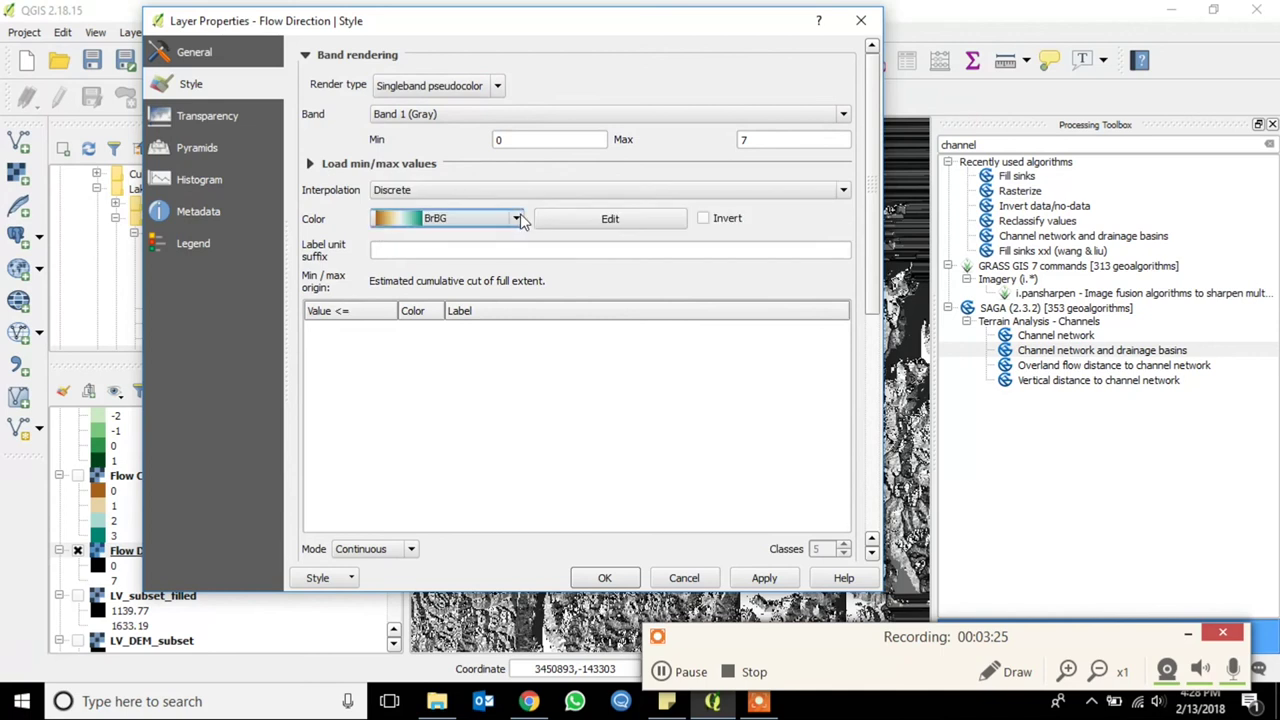
left_click(517, 219)
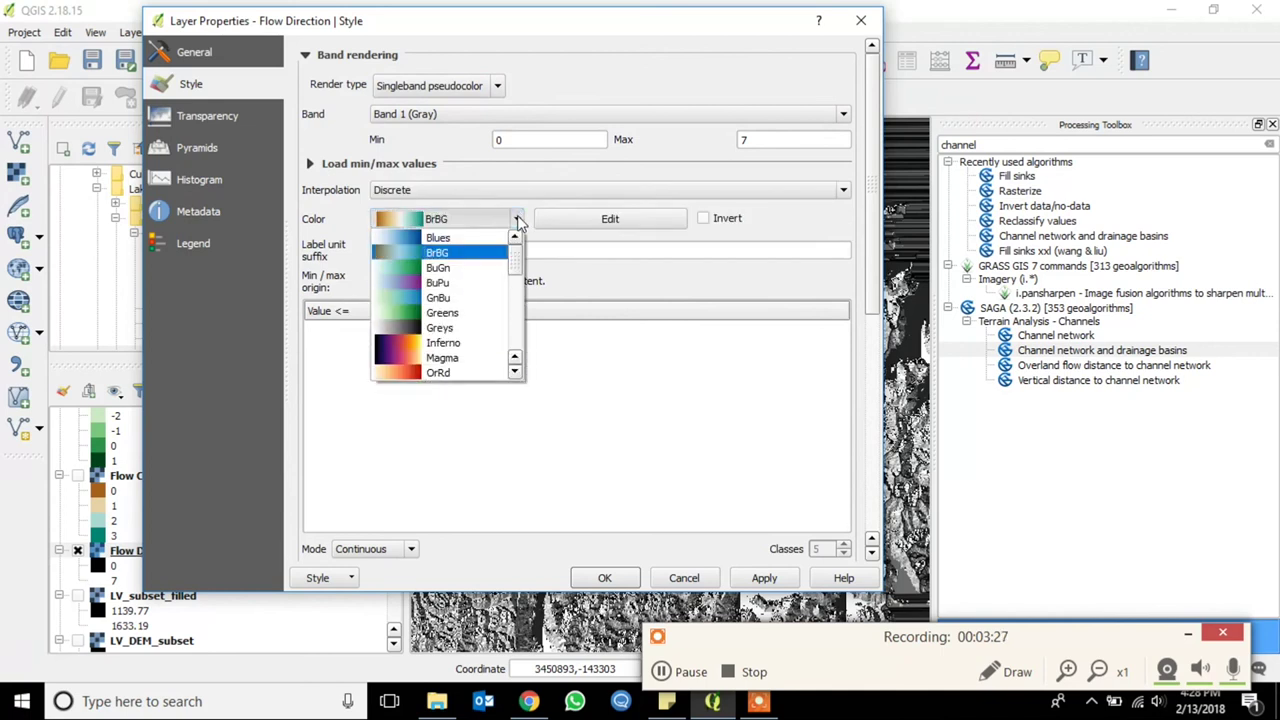
left_click(517, 215)
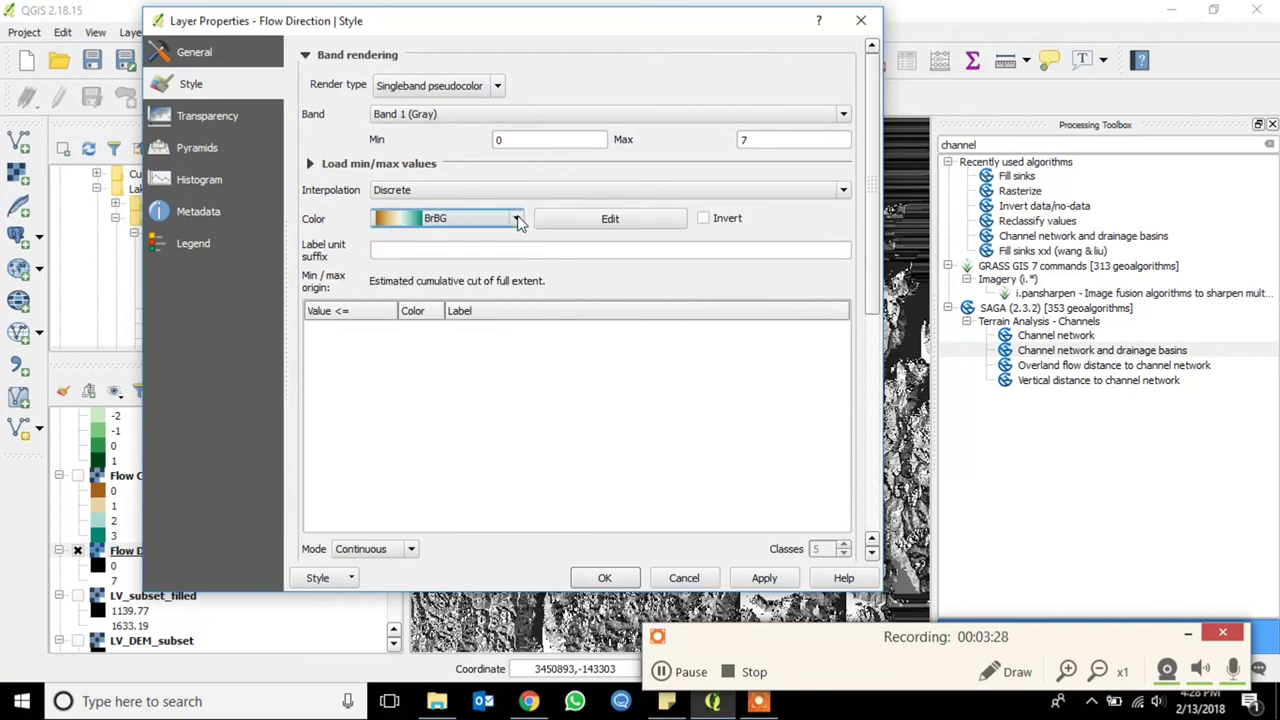
left_click(372, 549)
left_click(383, 579)
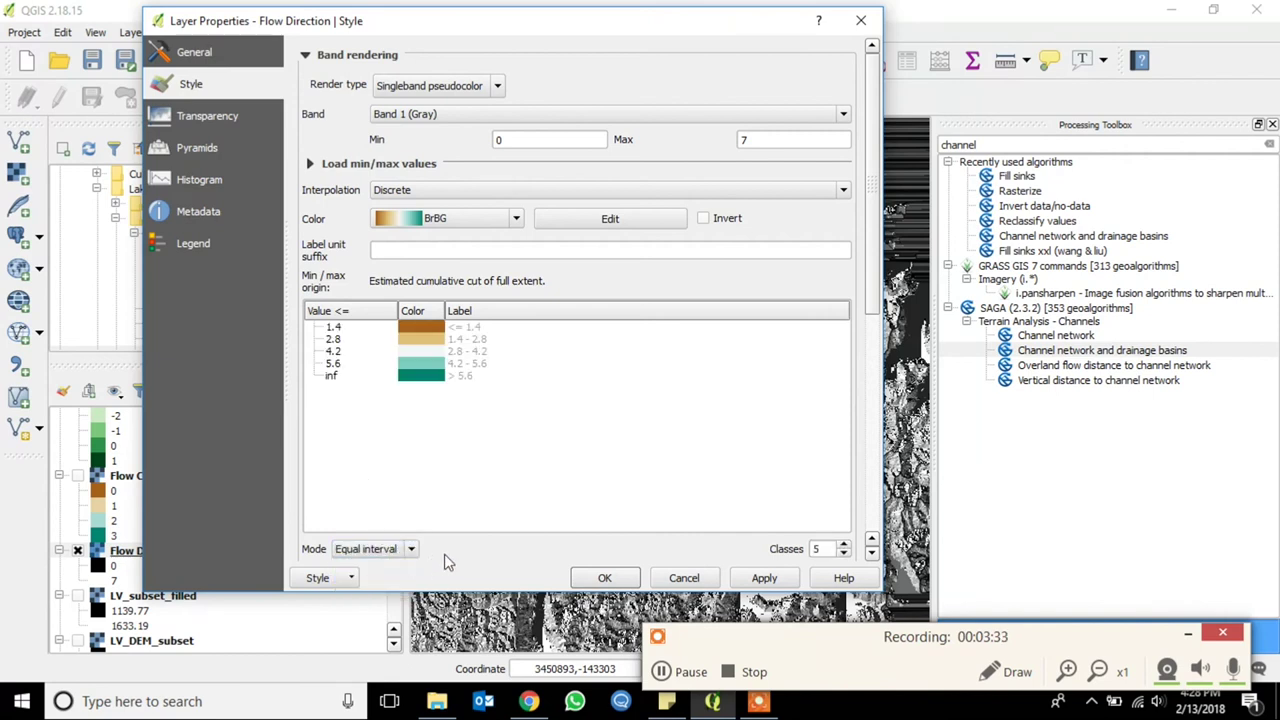
- Increase the number of classes for the Flow Direction layer to 7
left_click_drag(590, 22, 666, 24)
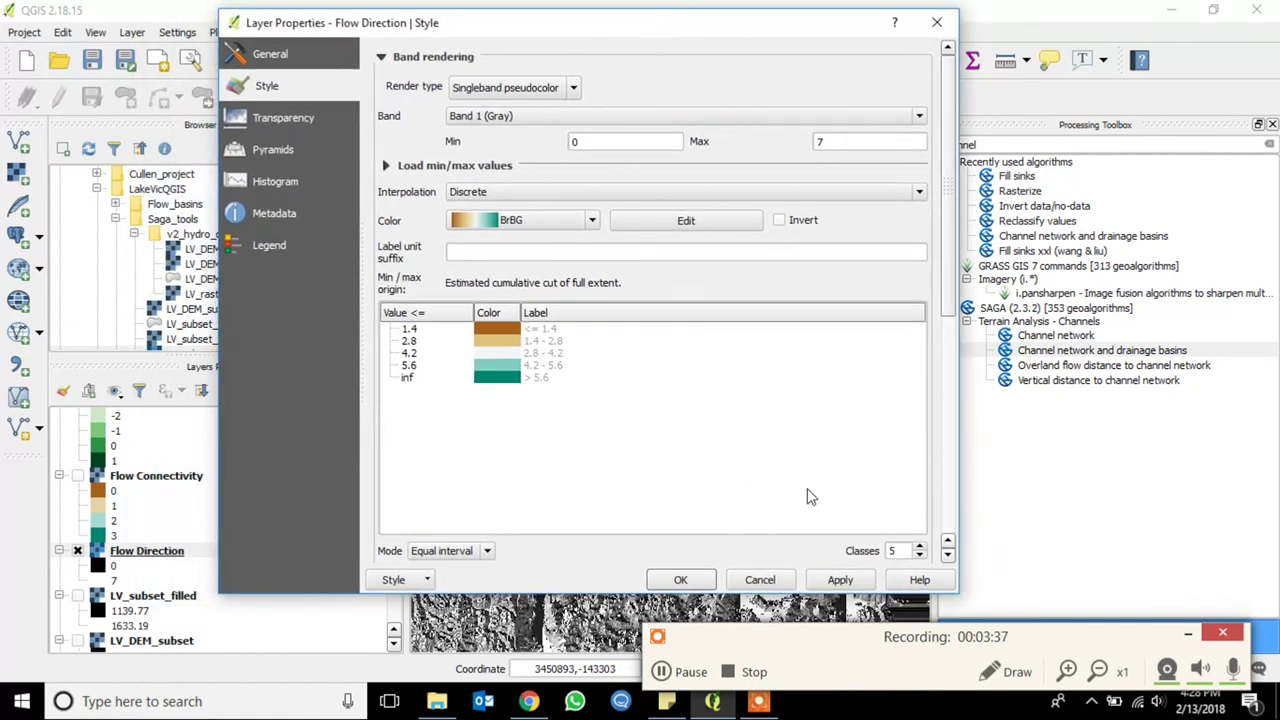
left_click(919, 550)
left_click(919, 550)
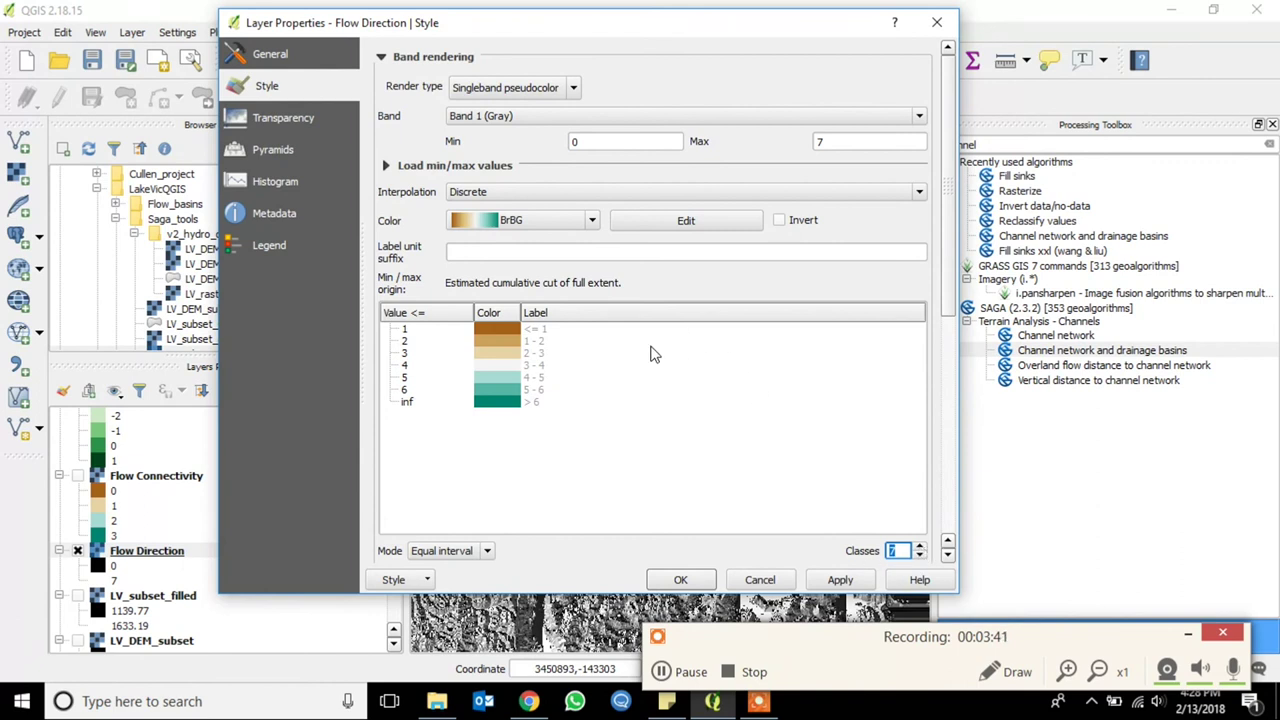
- Apply the RdYlBu color ramp to the Flow Direction layer and close its properties
left_click(593, 221)
left_click_drag(593, 271, 592, 310)
scroll(533, 345, "down", 1)
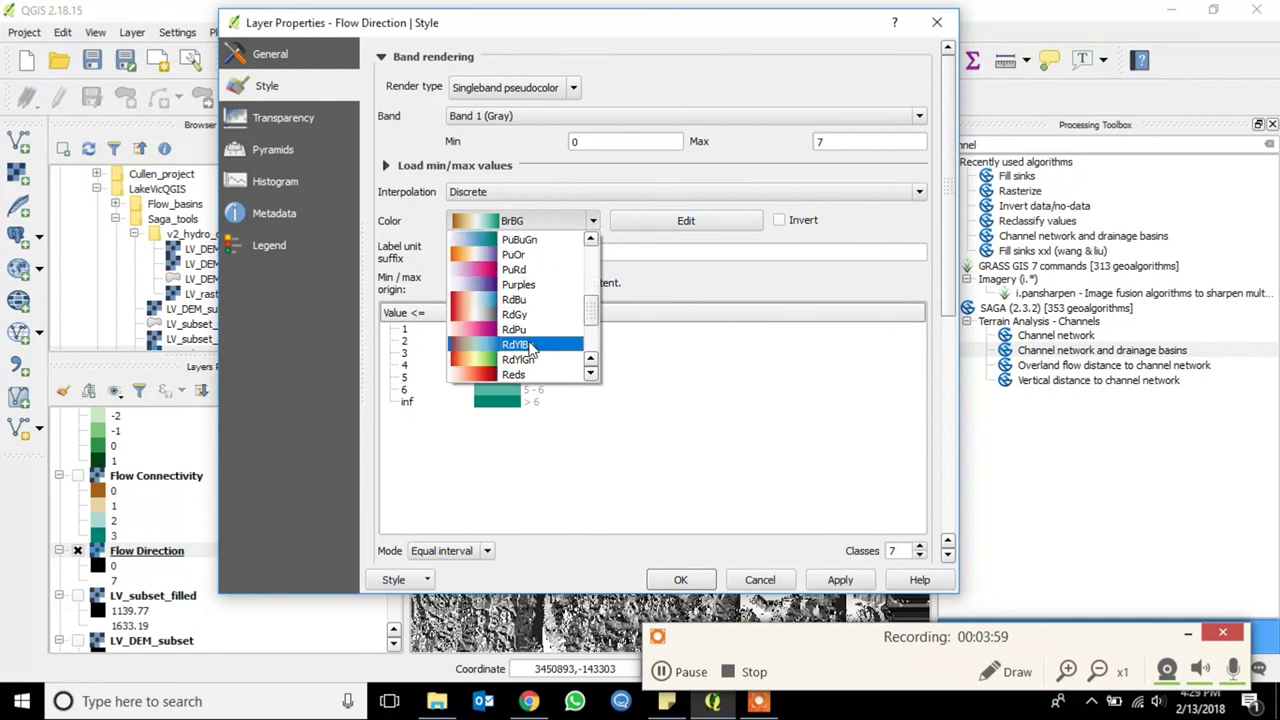
left_click(533, 345)
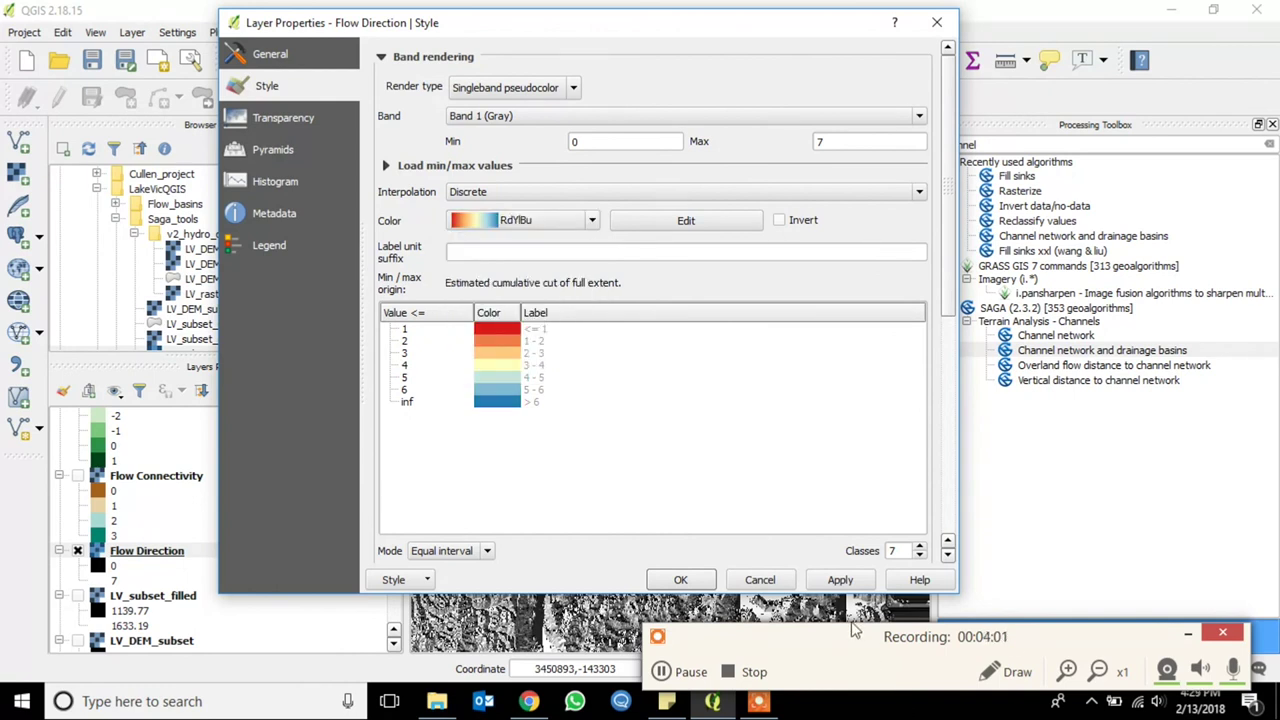
left_click(840, 580)
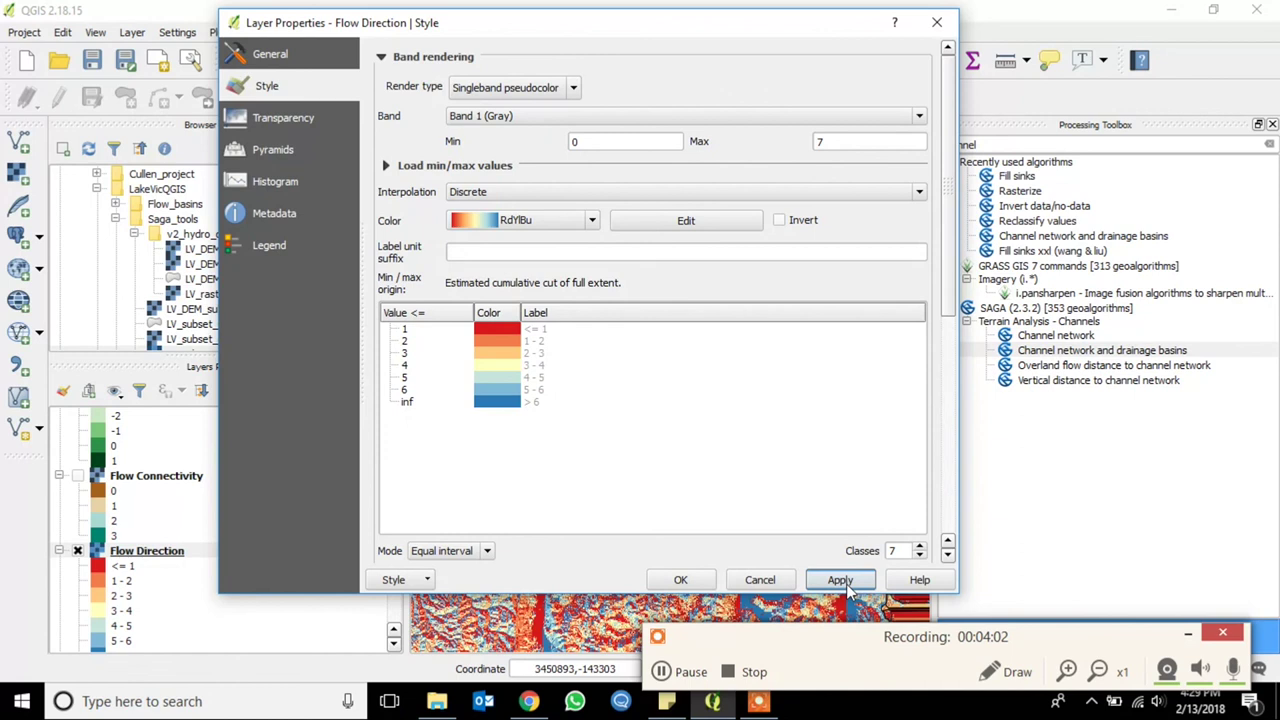
left_click(680, 580)
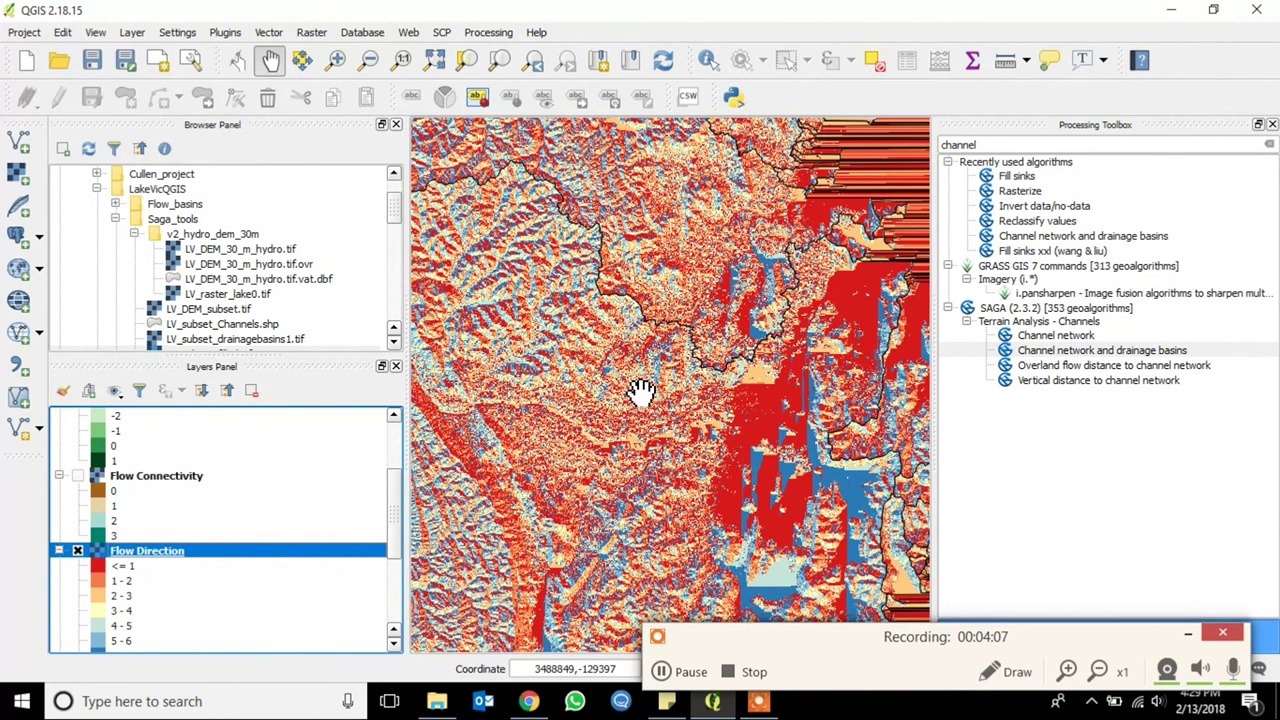
- Examine the classified Flow Direction raster in close-up around the drainage basin boundary and review its legend classes in the layer list
left_click_drag(605, 355, 624, 408)
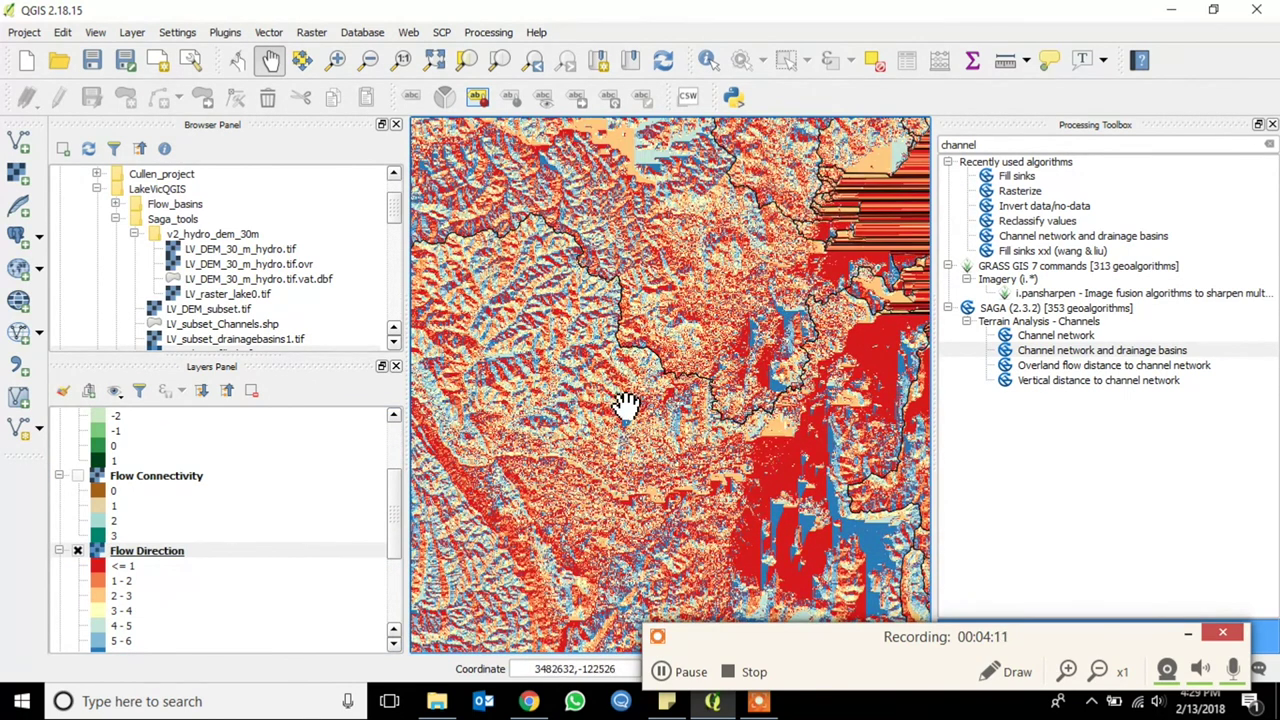
scroll(670, 355, "up", 1)
scroll(670, 355, "up", 2)
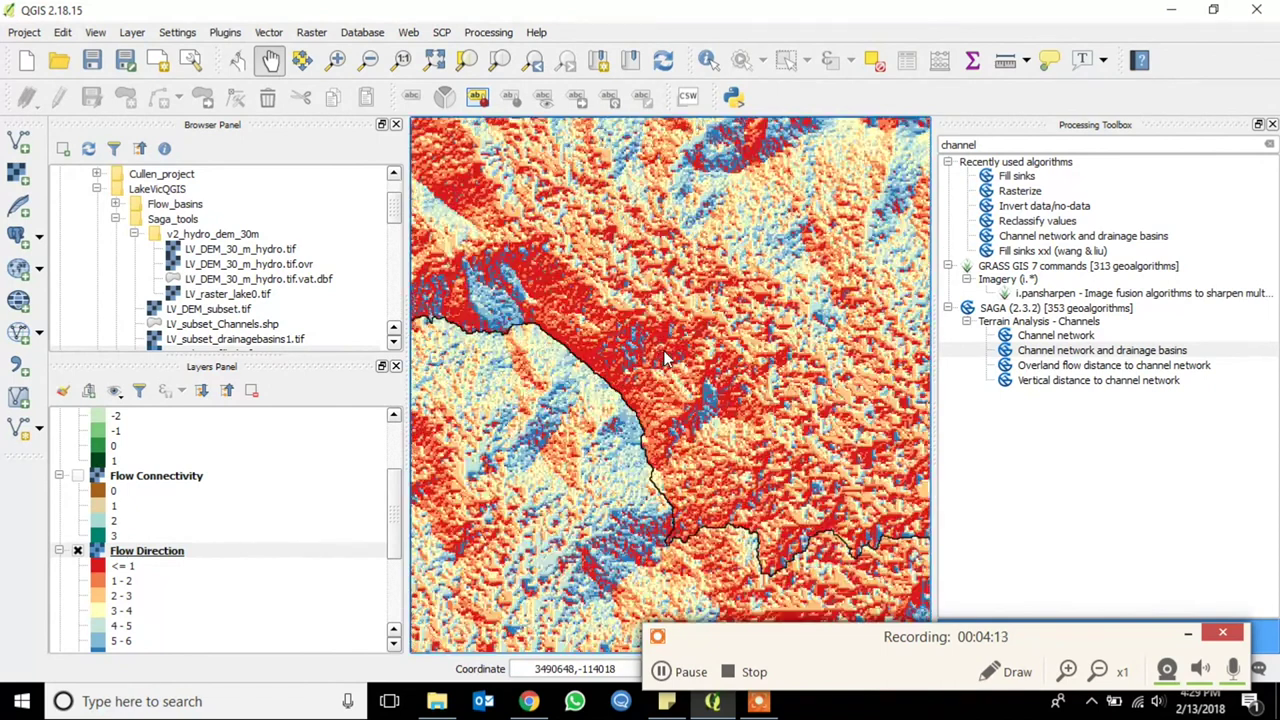
left_click_drag(651, 357, 683, 362)
scroll(835, 376, "down", 1)
left_click_drag(794, 337, 771, 294)
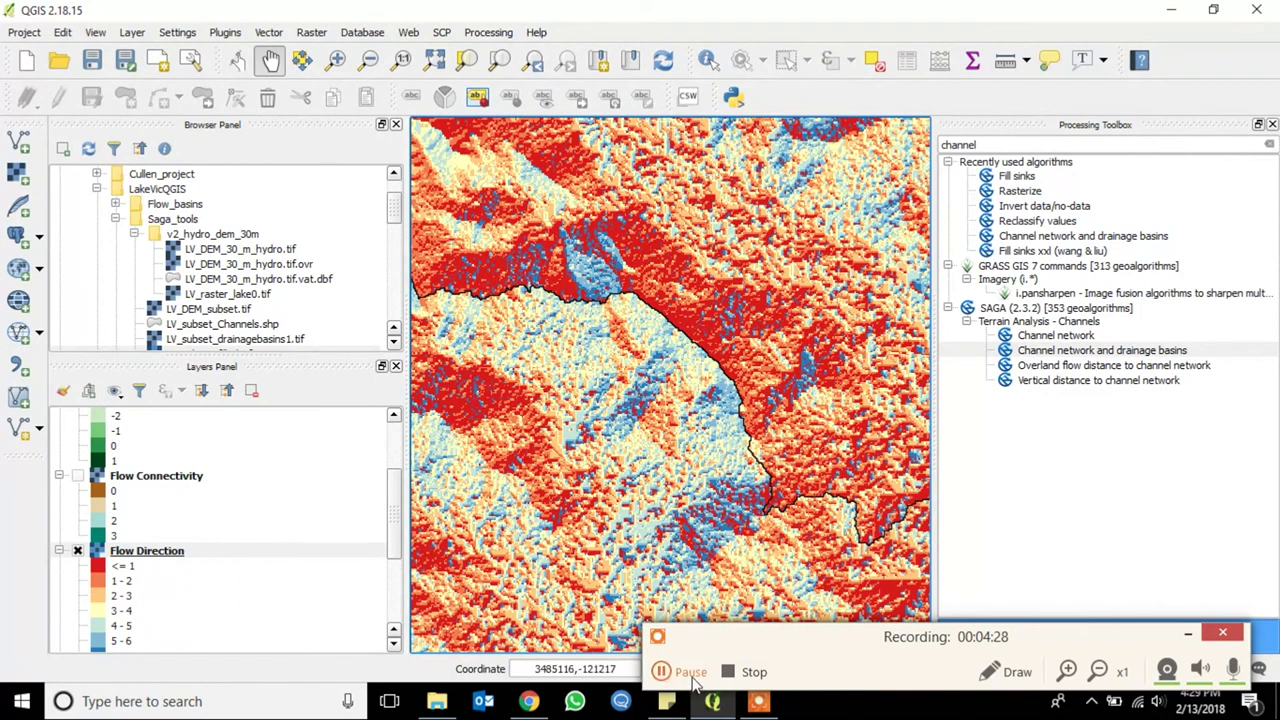
left_click(661, 672)
scroll(222, 489, "down", 3)
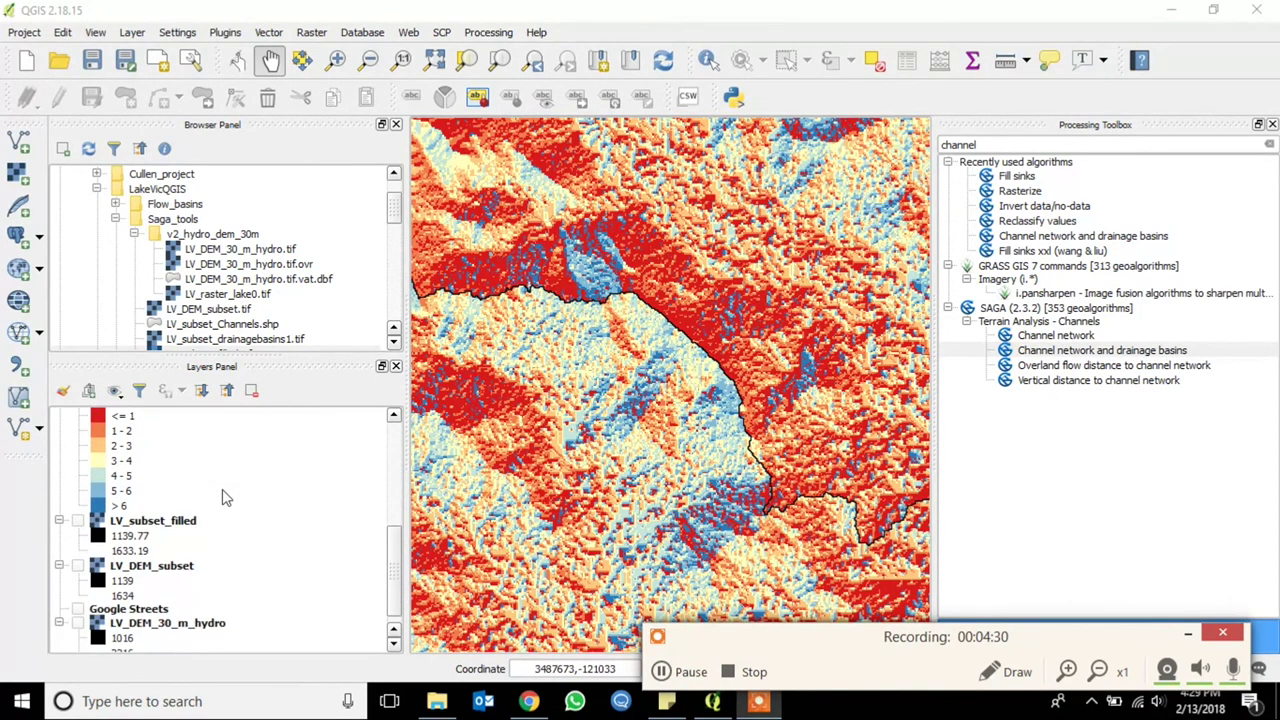
scroll(222, 489, "up", 1)
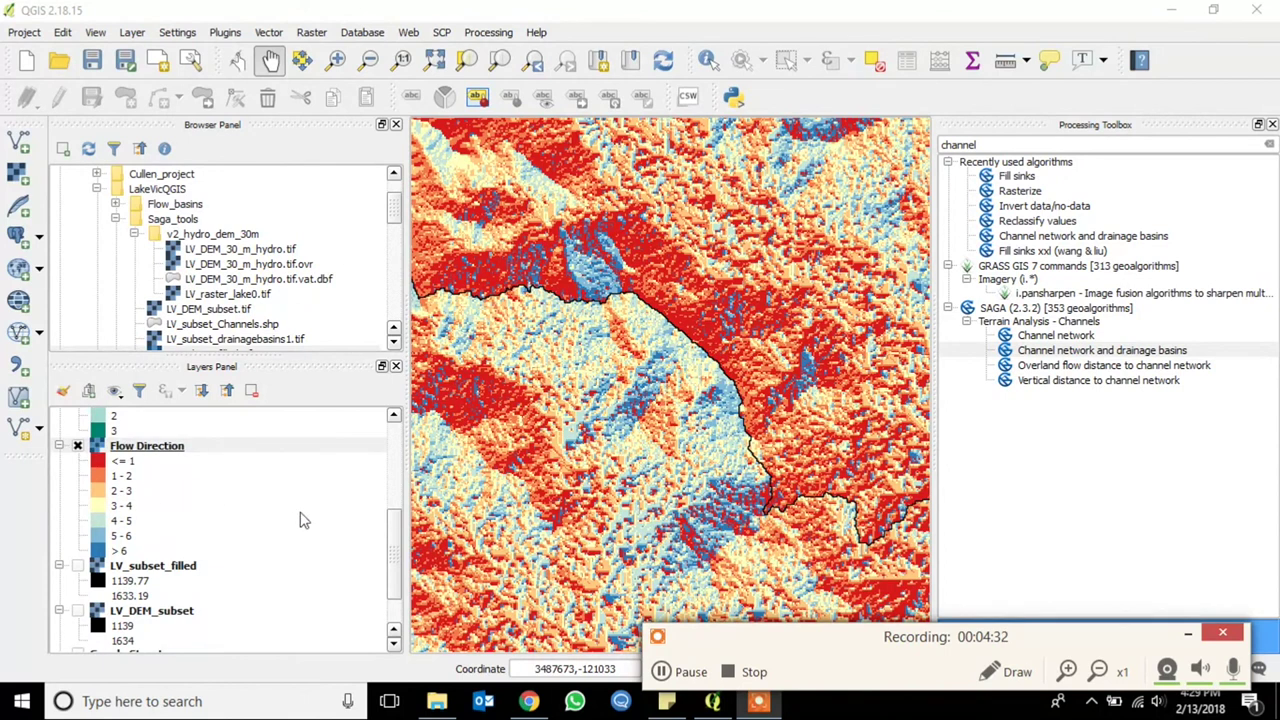
left_click_drag(397, 548, 400, 458)
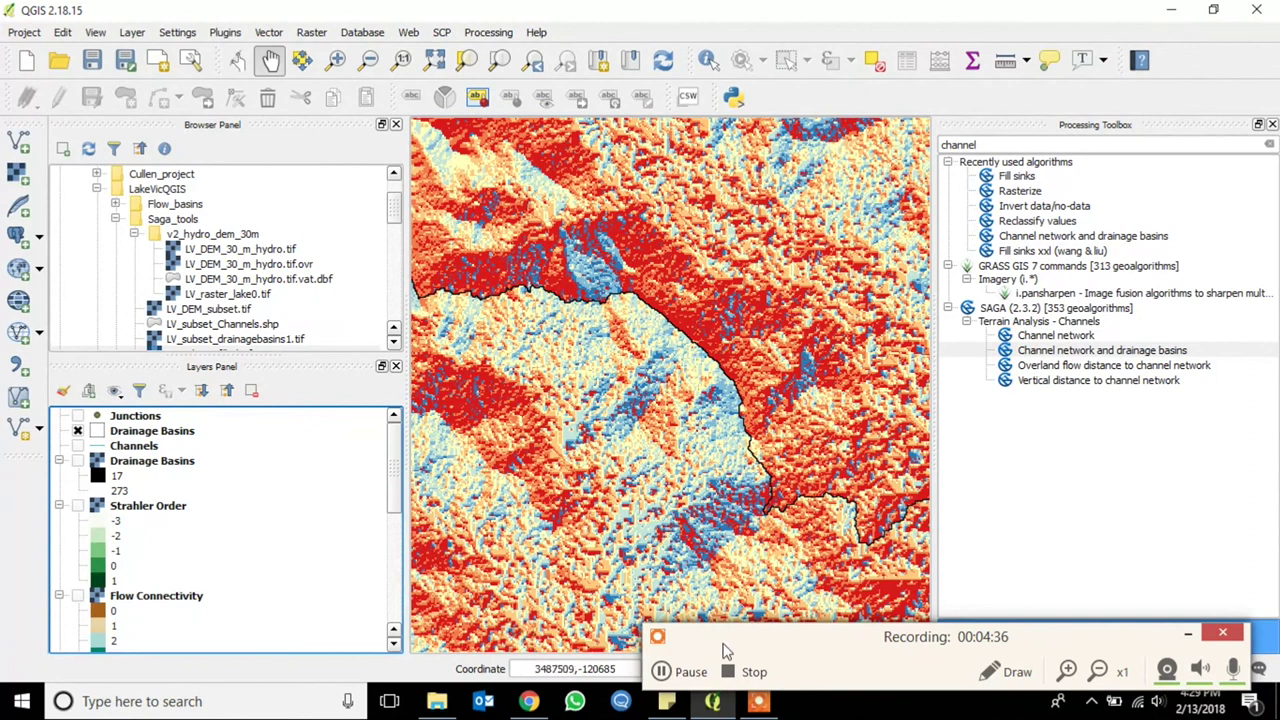